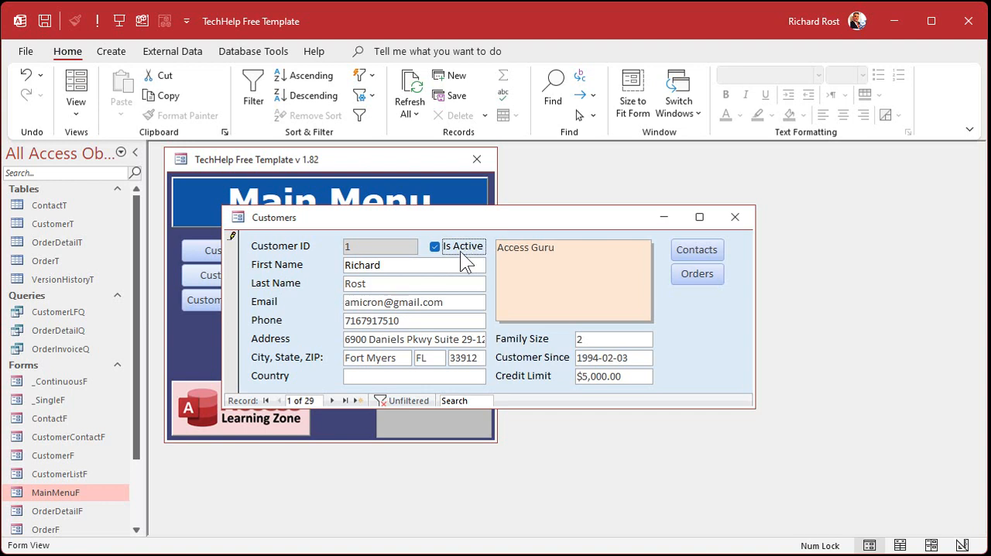
# Switch the Customers form to Design View.
pyautogui.click(438, 250)
pyautogui.rightClick(464, 220)
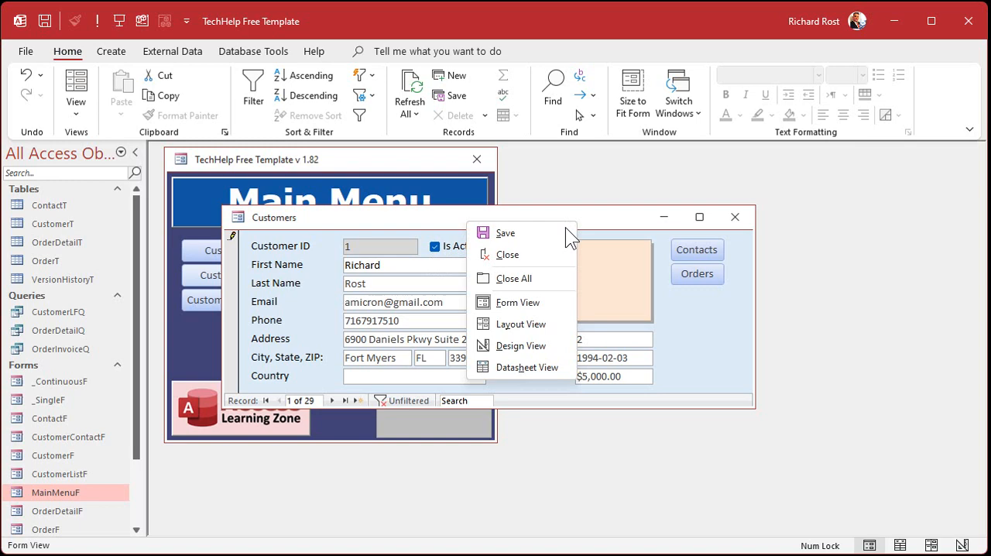
pyautogui.click(545, 347)
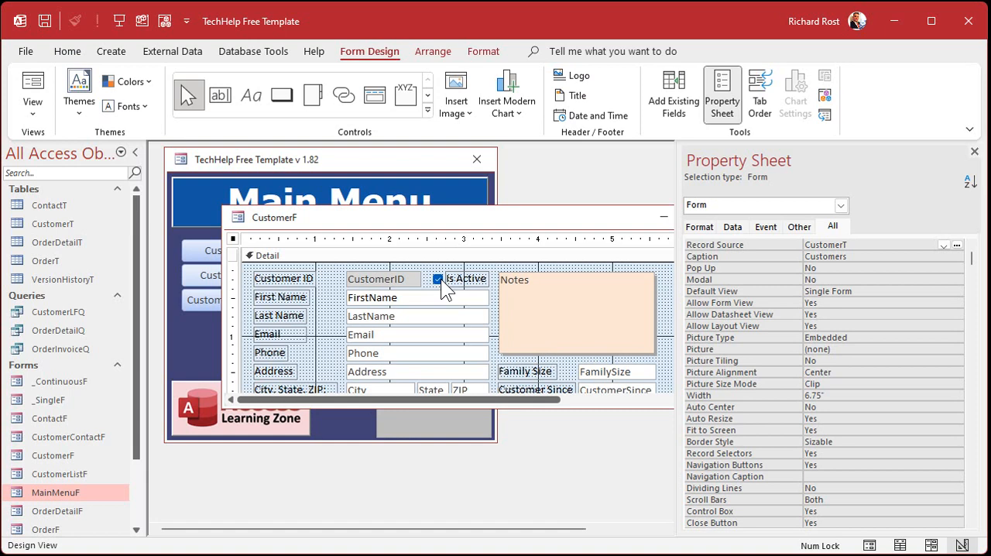
# Try to format the Is Active check box with a red outline and a 6 pt line thickness.
pyautogui.click(439, 279)
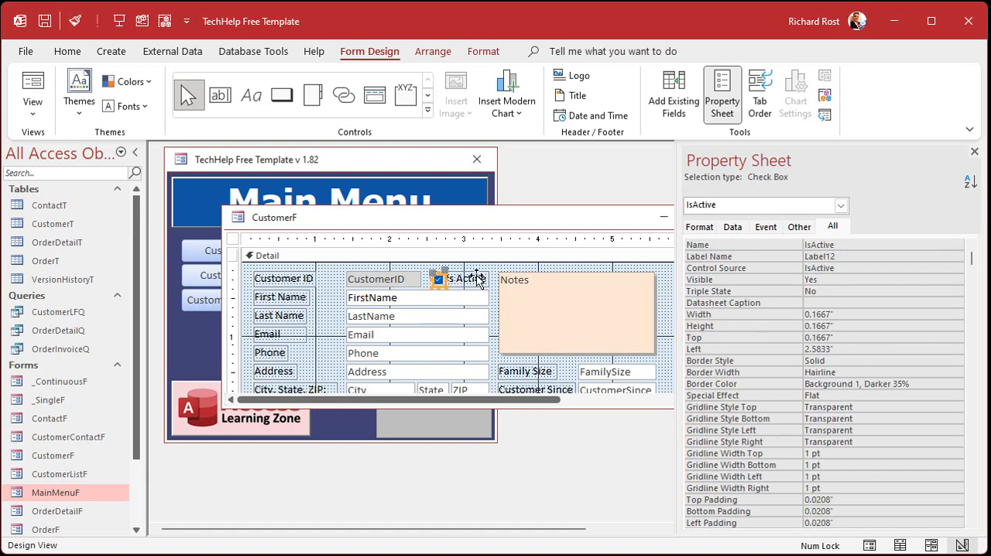
pyautogui.click(465, 279)
pyautogui.click(436, 280)
pyautogui.click(488, 54)
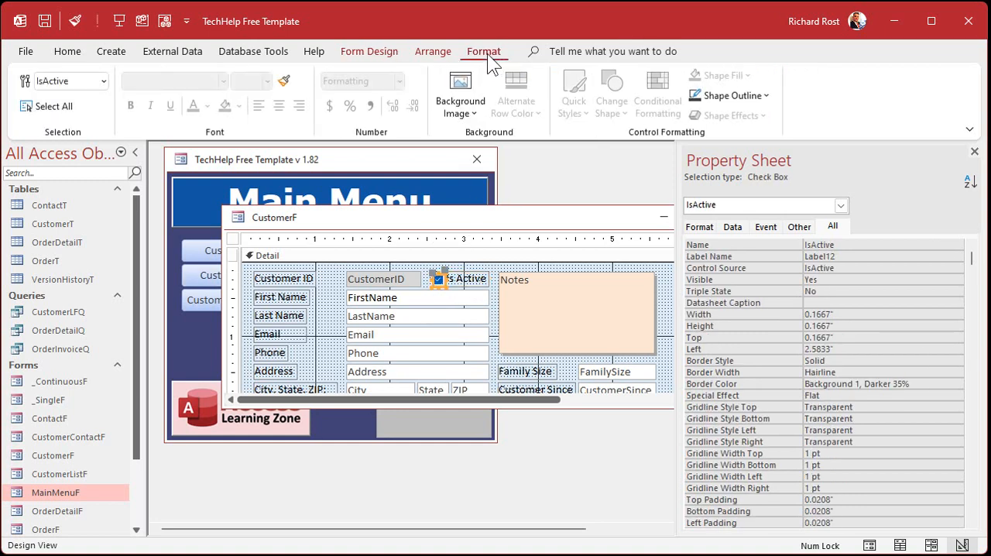
pyautogui.click(765, 95)
pyautogui.click(706, 343)
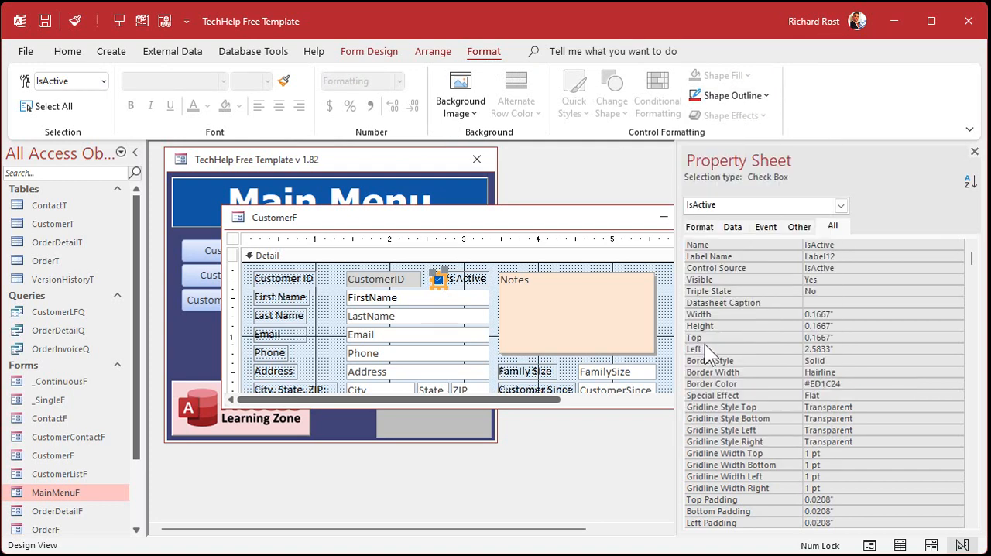
pyautogui.click(740, 96)
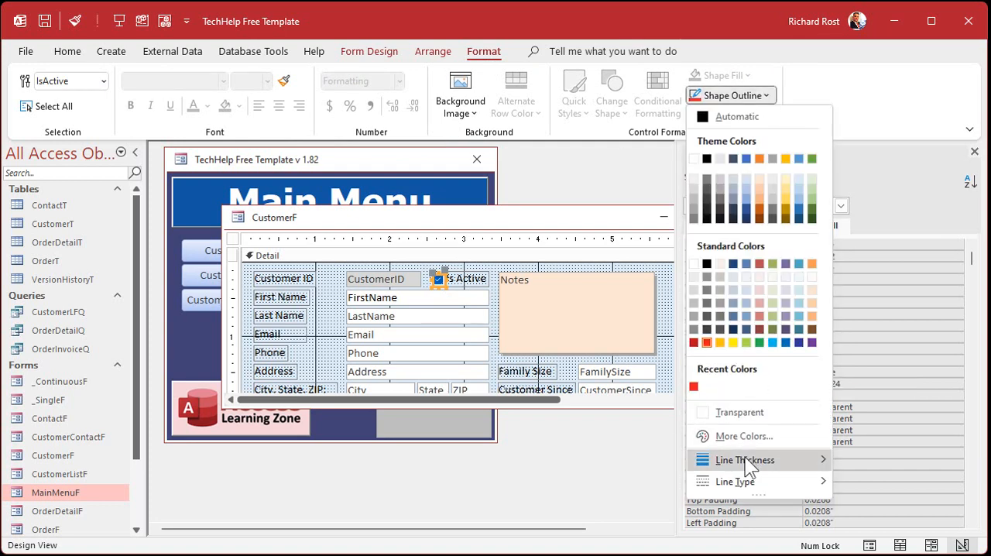
pyautogui.moveTo(742, 464)
pyautogui.click(865, 512)
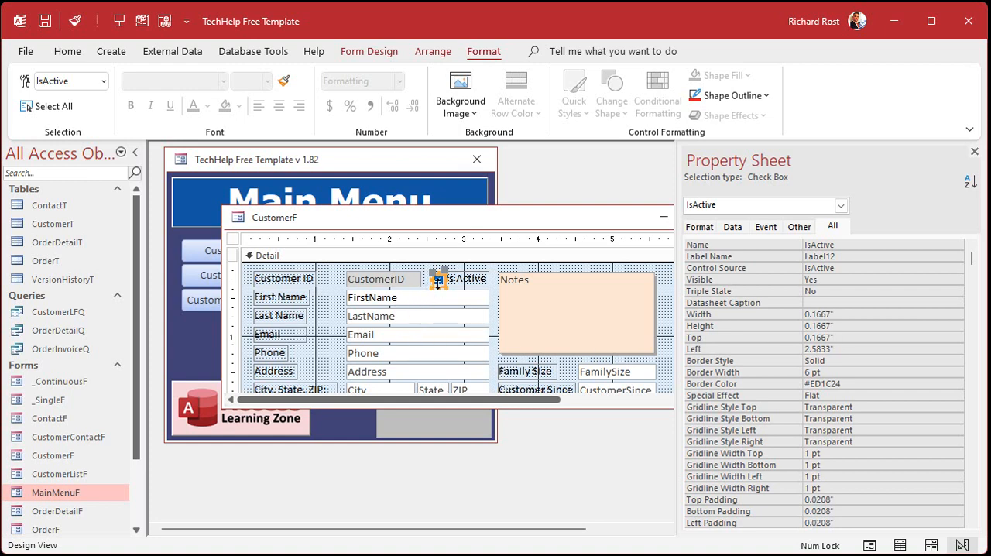
# Compare the Is Active label with its check box, then close the property sheet and CustomerF without saving the design changes.
pyautogui.click(469, 286)
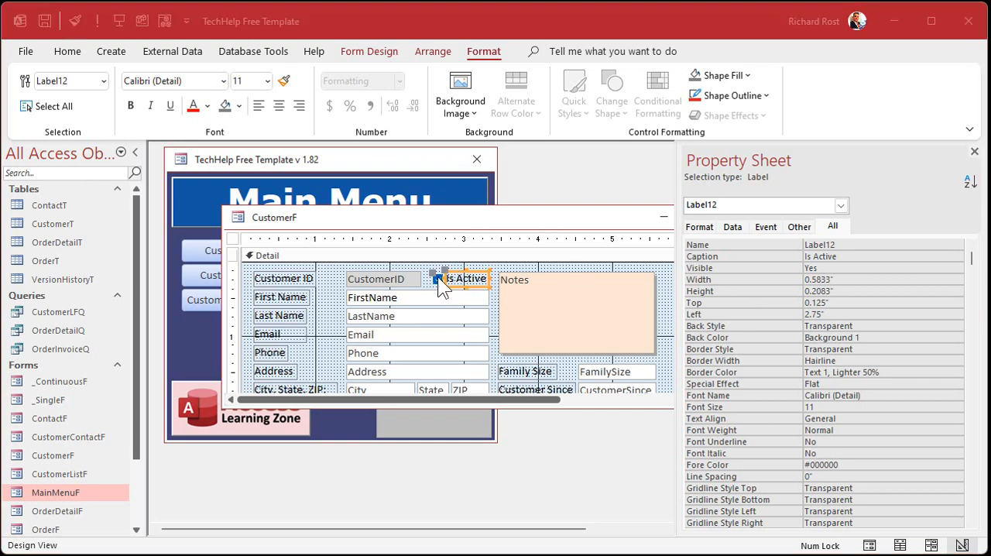
pyautogui.click(438, 276)
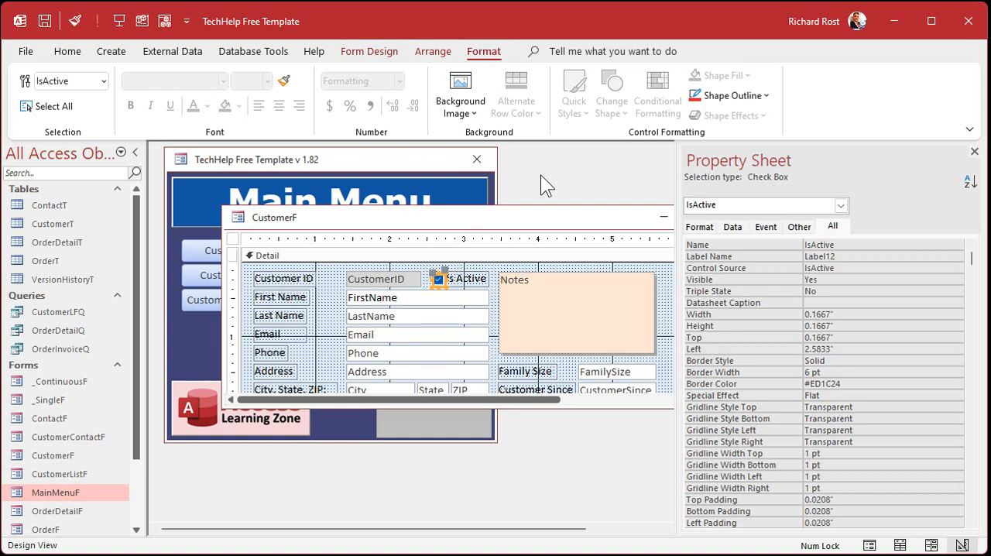
pyautogui.click(481, 278)
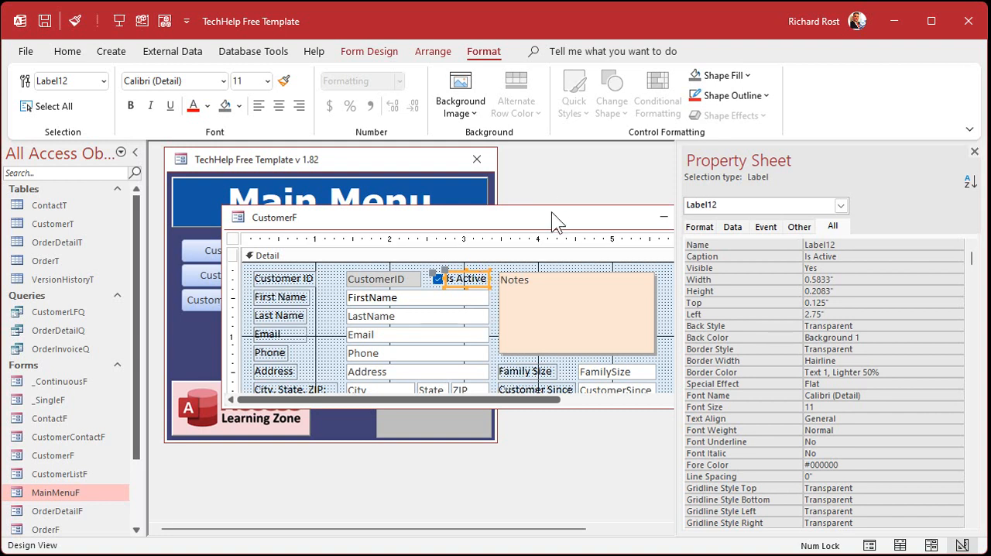
pyautogui.click(973, 152)
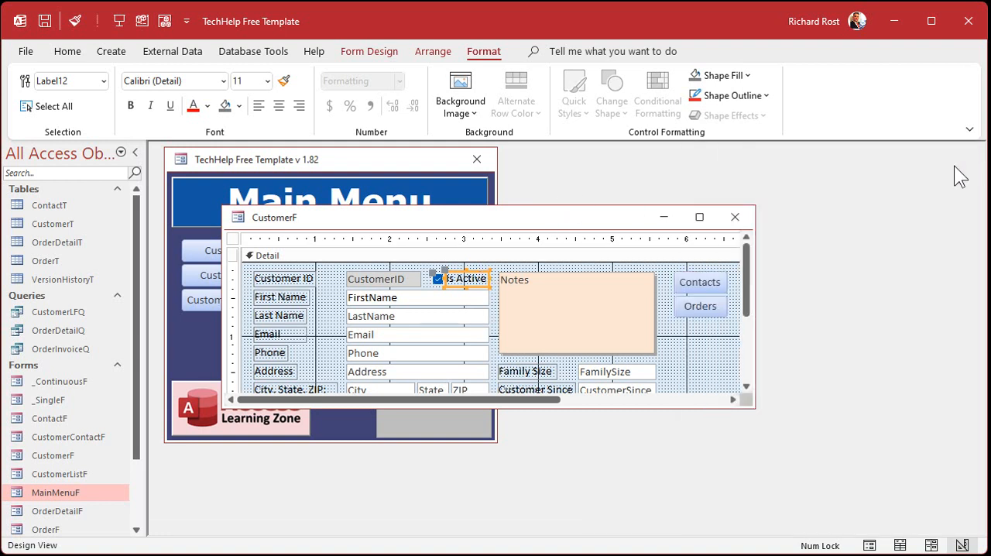
pyautogui.click(735, 217)
pyautogui.click(512, 353)
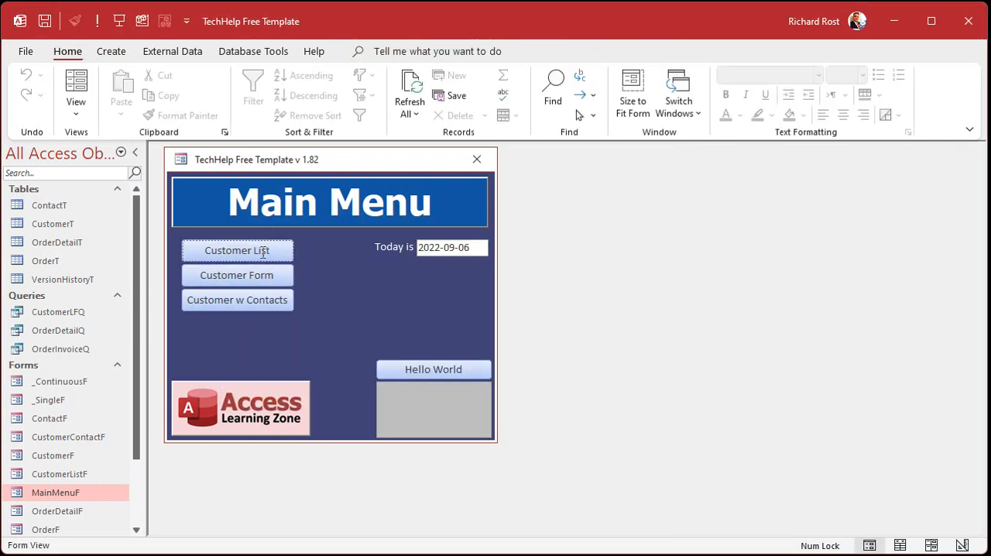
# Open the Customer List form from the main menu and switch it to Design View.
pyautogui.click(226, 251)
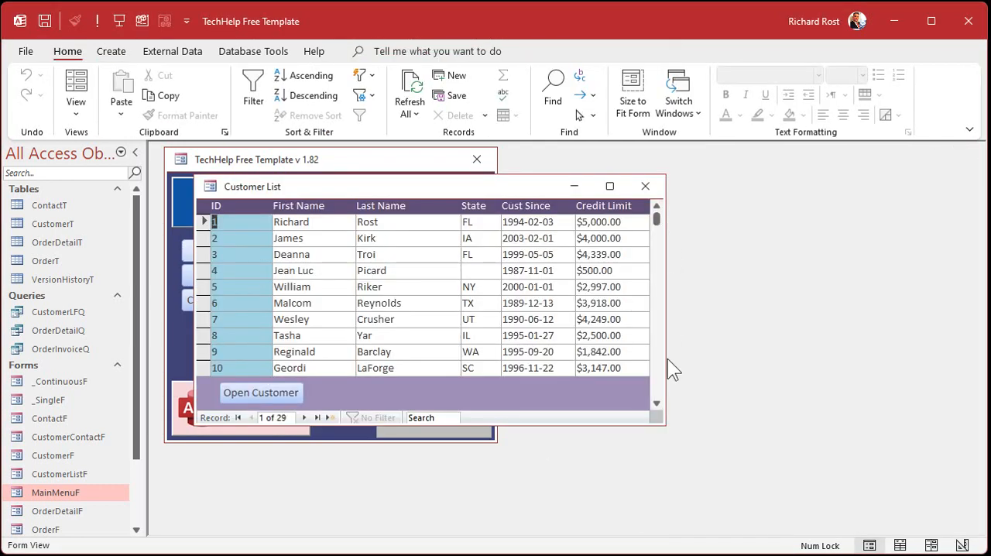
pyautogui.rightClick(488, 190)
pyautogui.click(530, 311)
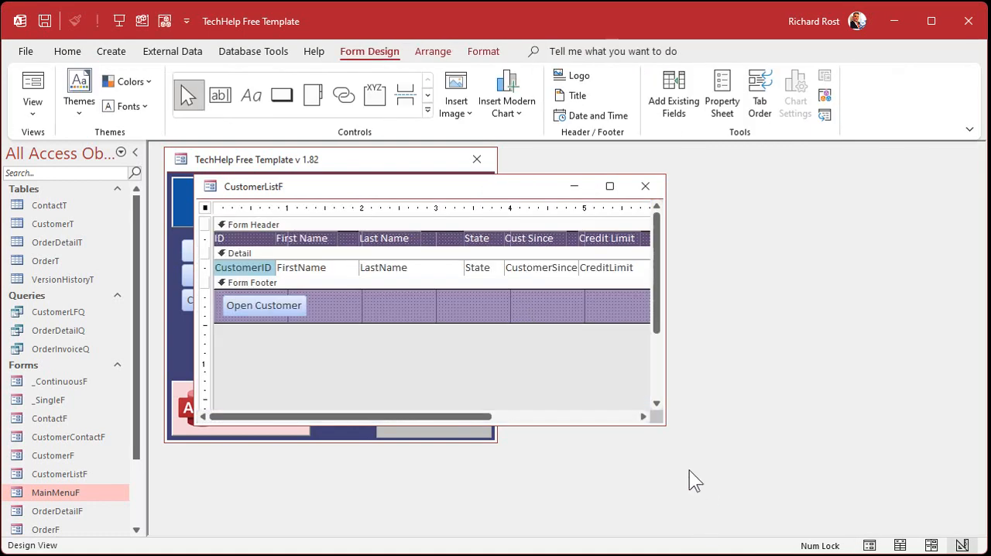
# Enlarge the CustomerListF design window and delete the State, Cust Since and Credit Limit labels and fields.
pyautogui.moveTo(664, 426); pyautogui.dragTo(809, 468)
pyautogui.moveTo(475, 208); pyautogui.dragTo(637, 214)
pyautogui.press('Delete')
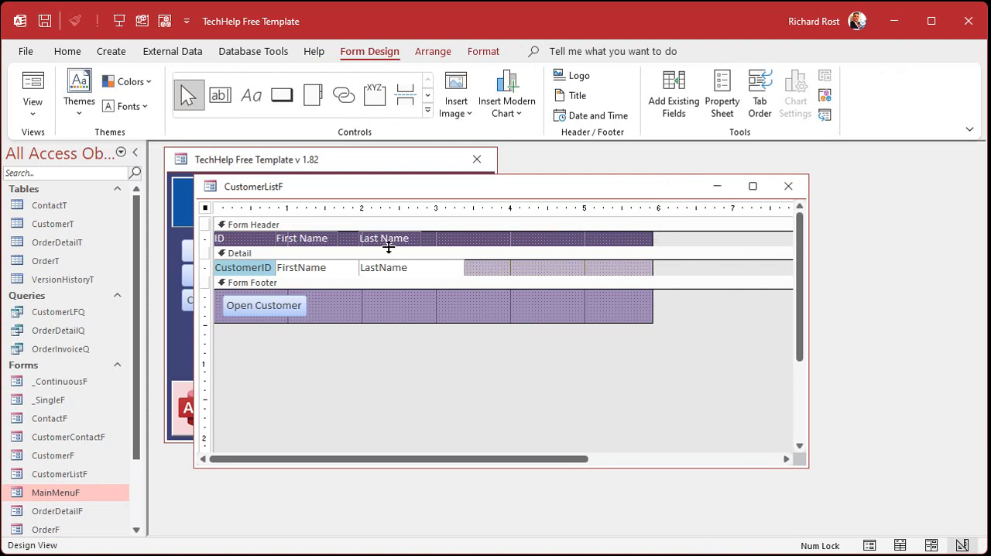
# Add the IsActive field to the Detail section, delete its attached label, and place the check box just after LastName.
pyautogui.click(504, 266)
pyautogui.click(674, 93)
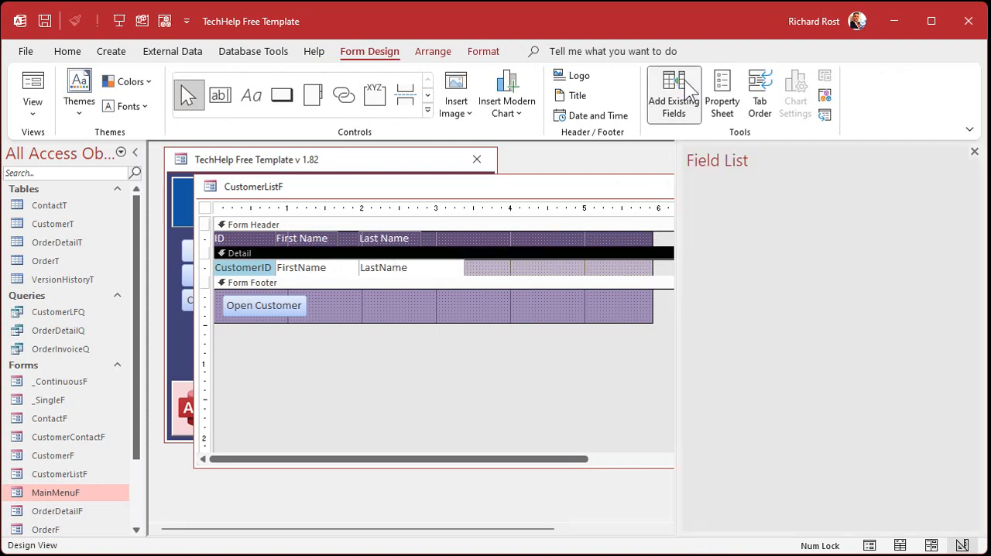
pyautogui.click(717, 409)
pyautogui.moveTo(720, 410); pyautogui.dragTo(518, 267)
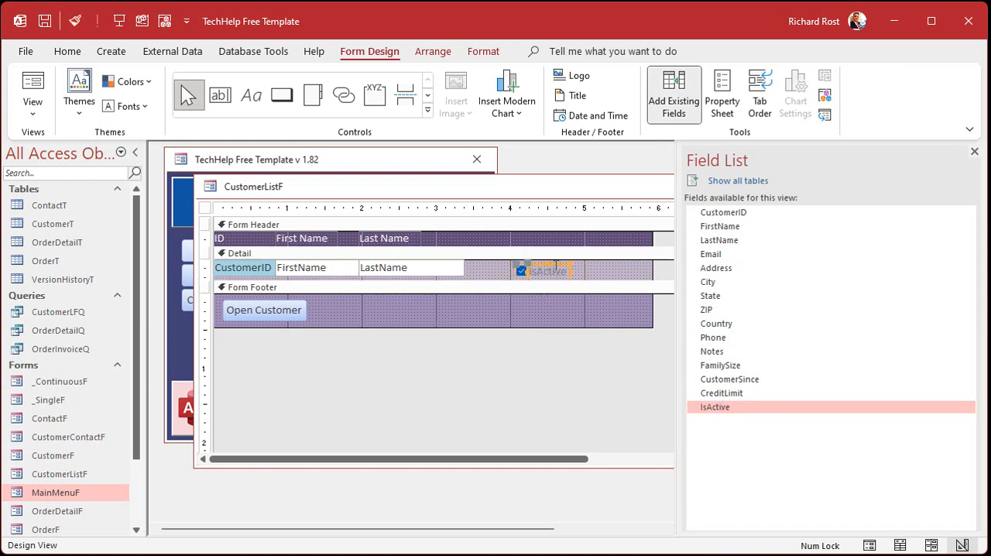
pyautogui.press('Delete')
pyautogui.click(542, 280)
pyautogui.moveTo(497, 282)
pyautogui.mouseDown()
pyautogui.moveTo(497, 292)
pyautogui.moveTo(487, 276)
pyautogui.mouseUp()
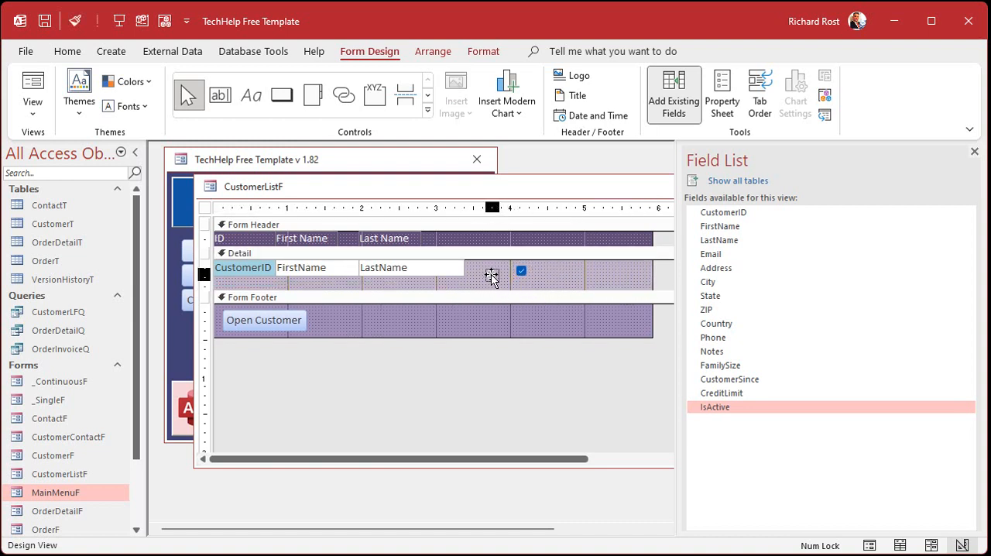
# Duplicate the Last Name label in the Form Header and place the copy above the IsActive check box.
pyautogui.click(397, 236)
pyautogui.hotkey('ctrl', 'c')
pyautogui.hotkey('ctrl', 'v')
pyautogui.moveTo(402, 257); pyautogui.dragTo(516, 230)
# Change the copied header label's caption to Active and shrink the Form Header back to the labels' height.
pyautogui.press('F2')
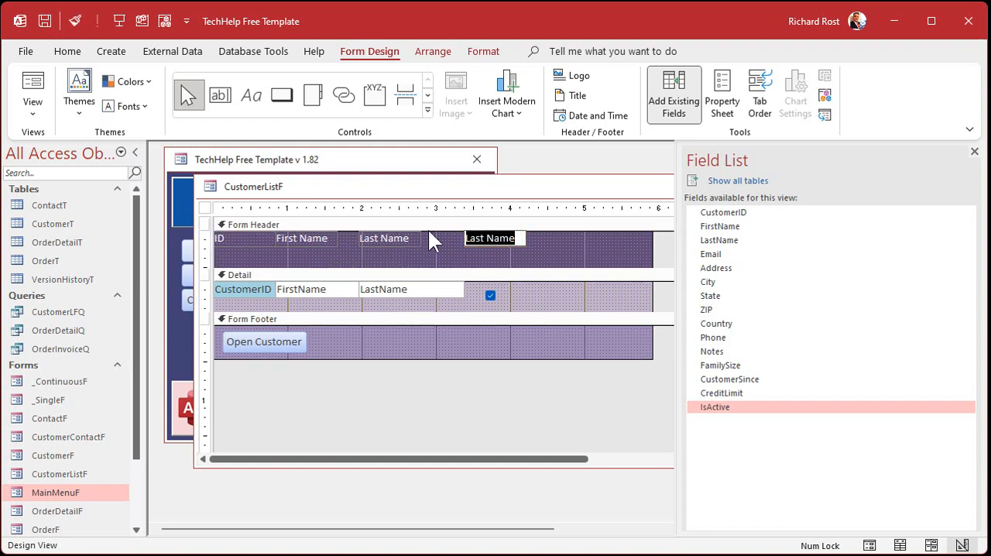
pyautogui.write('act')
pyautogui.press('BackSpace')
pyautogui.press('BackSpace')
pyautogui.press('BackSpace')
pyautogui.write('Act')
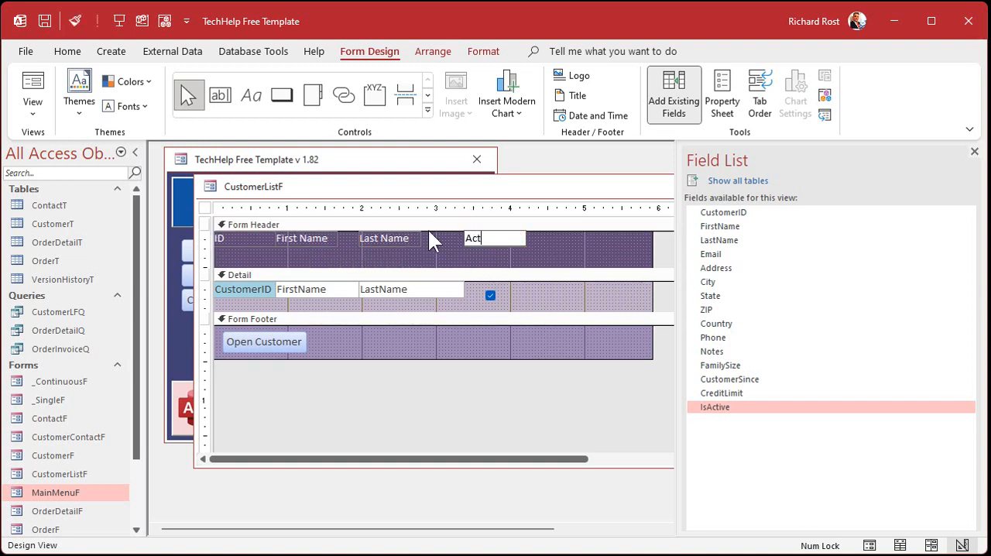
pyautogui.write('ive')
pyautogui.press('Return')
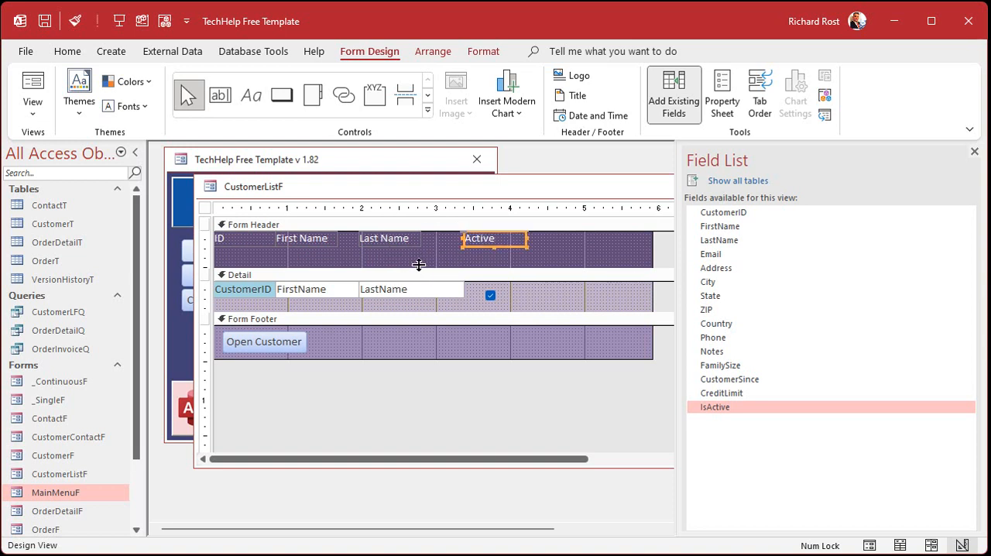
pyautogui.moveTo(419, 265); pyautogui.dragTo(422, 233)
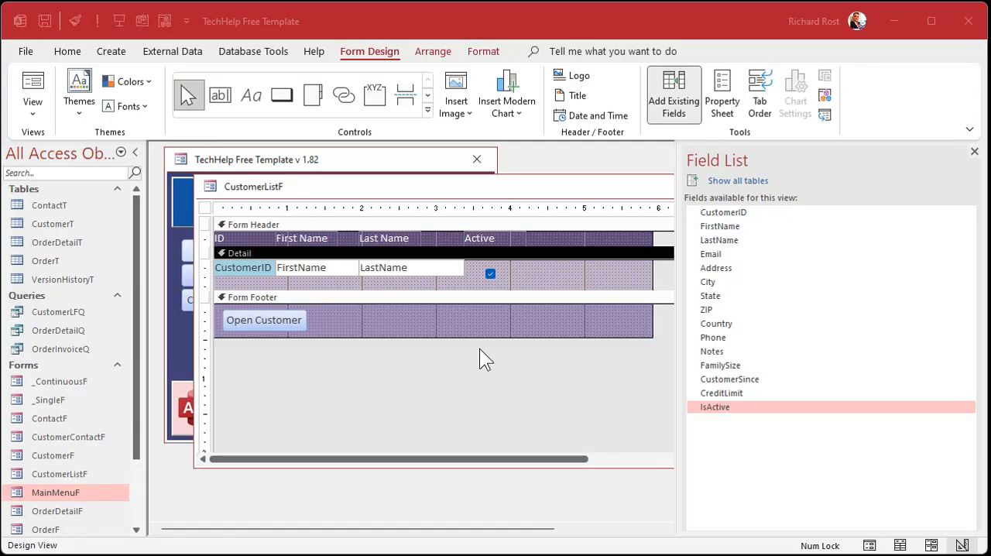
# Duplicate the LastName text box in the Detail section and place the copy over the IsActive check box.
pyautogui.click(400, 271)
pyautogui.hotkey('ctrl', 'v')
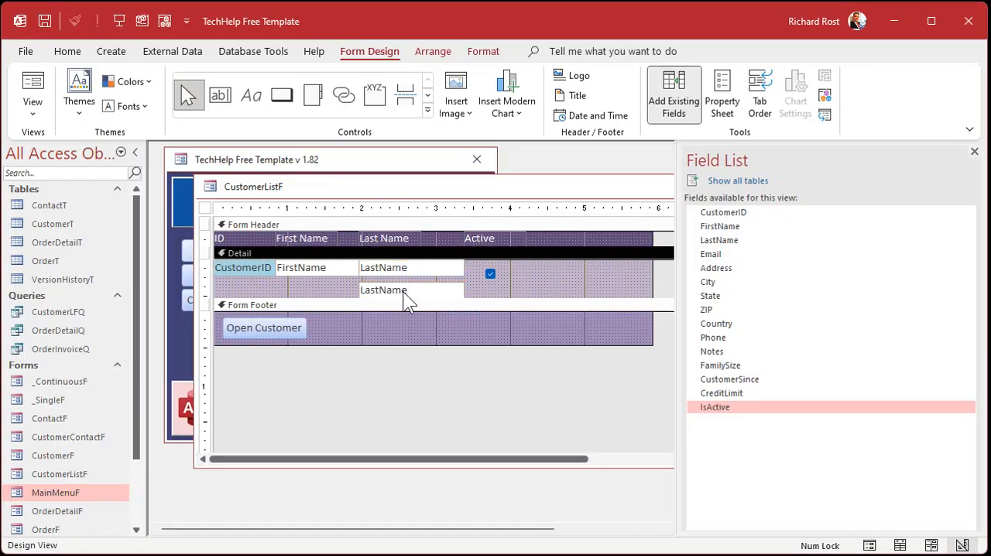
pyautogui.moveTo(403, 291); pyautogui.dragTo(528, 275)
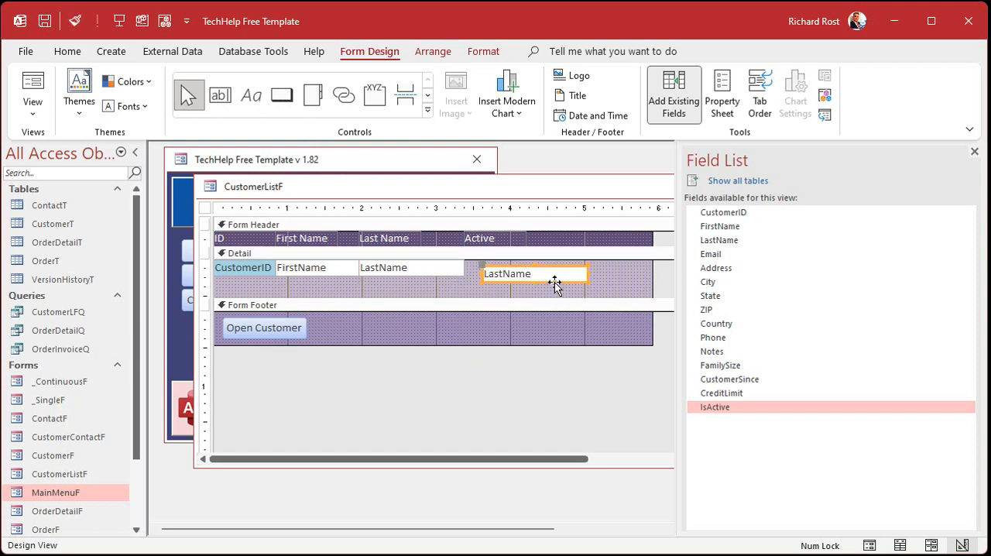
# Send the copied LastName text box to the back, behind the IsActive check box.
pyautogui.rightClick(555, 282)
pyautogui.moveTo(601, 490)
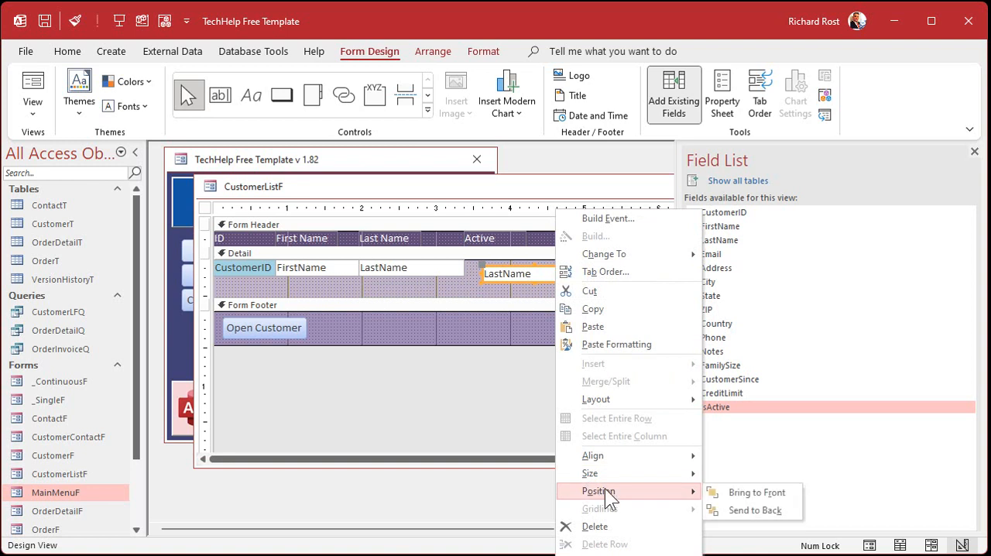
pyautogui.click(759, 512)
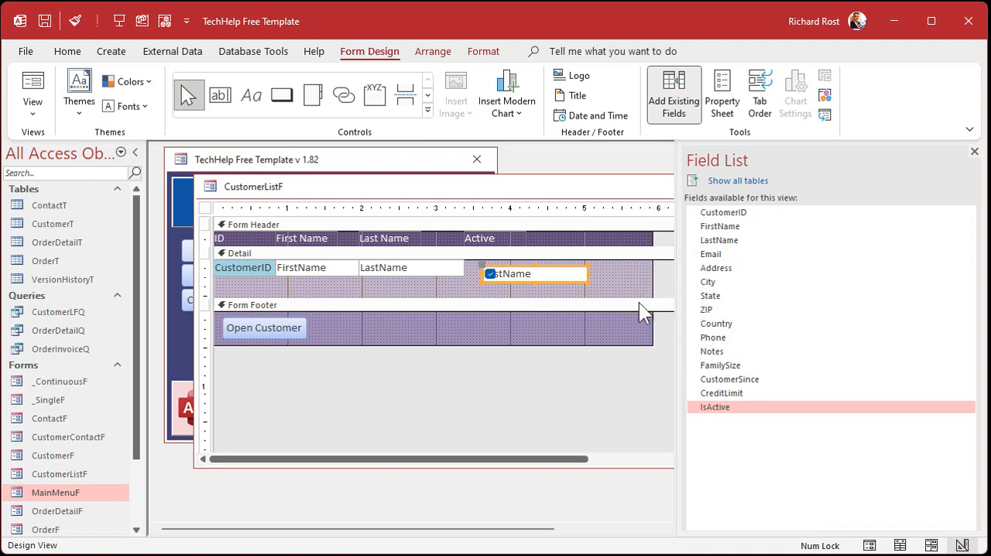
pyautogui.click(608, 276)
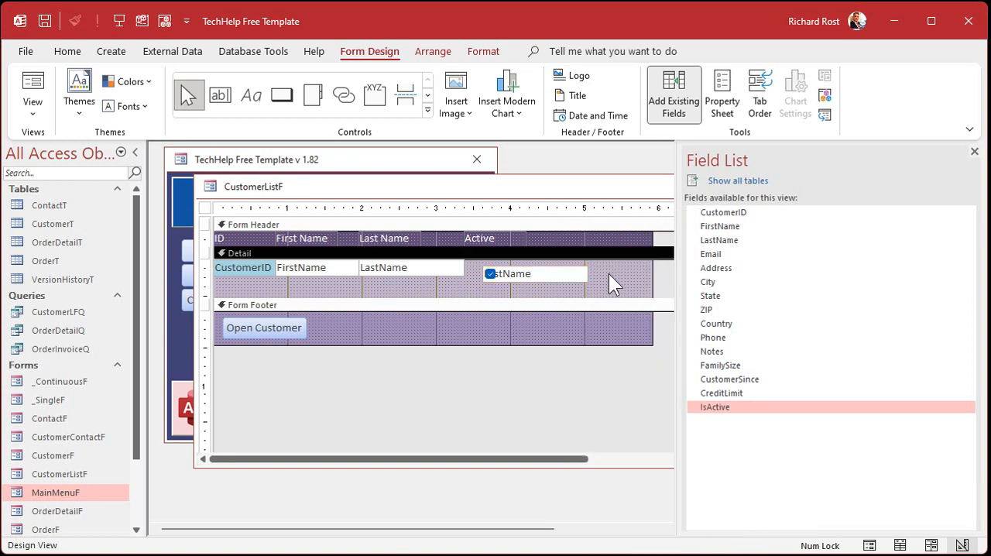
# Close the field list and set the copied text box's Control Source to IsActive.
pyautogui.click(557, 274)
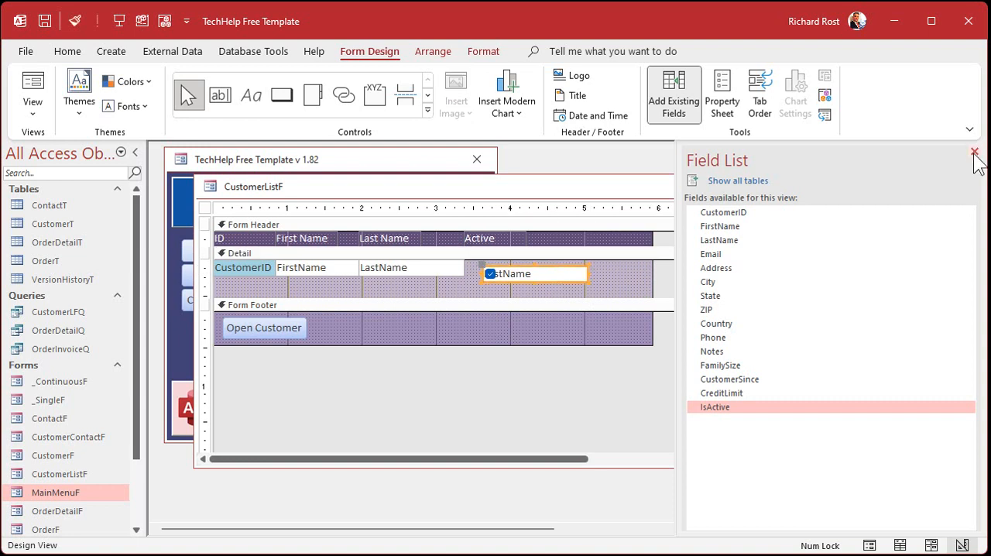
pyautogui.click(975, 151)
pyautogui.click(632, 276)
pyautogui.doubleClick(547, 276)
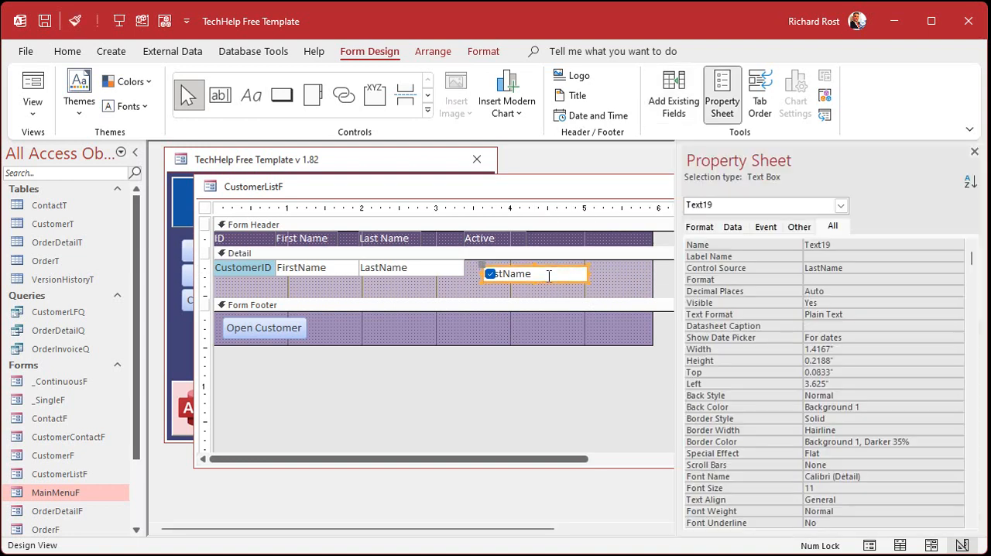
pyautogui.click(864, 268)
pyautogui.click(945, 268)
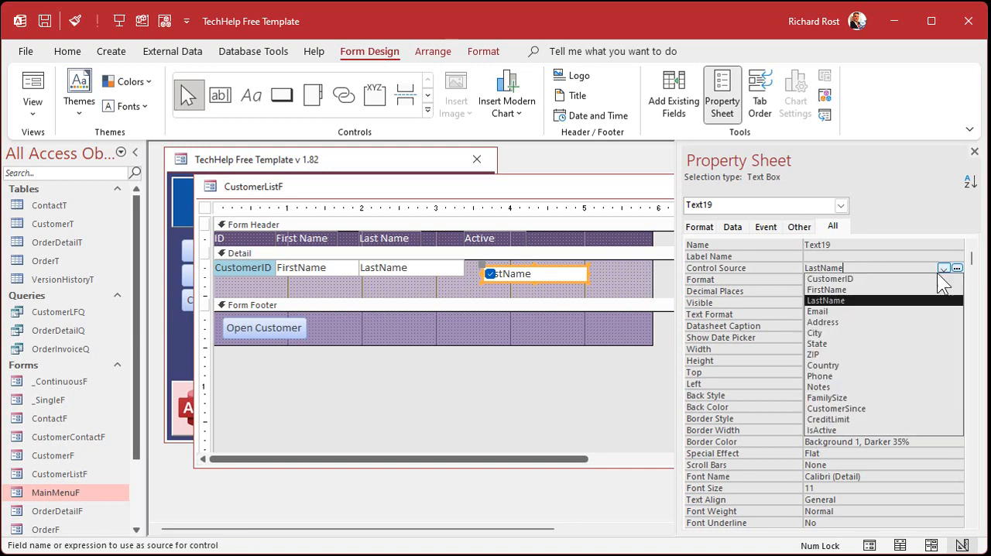
pyautogui.click(863, 429)
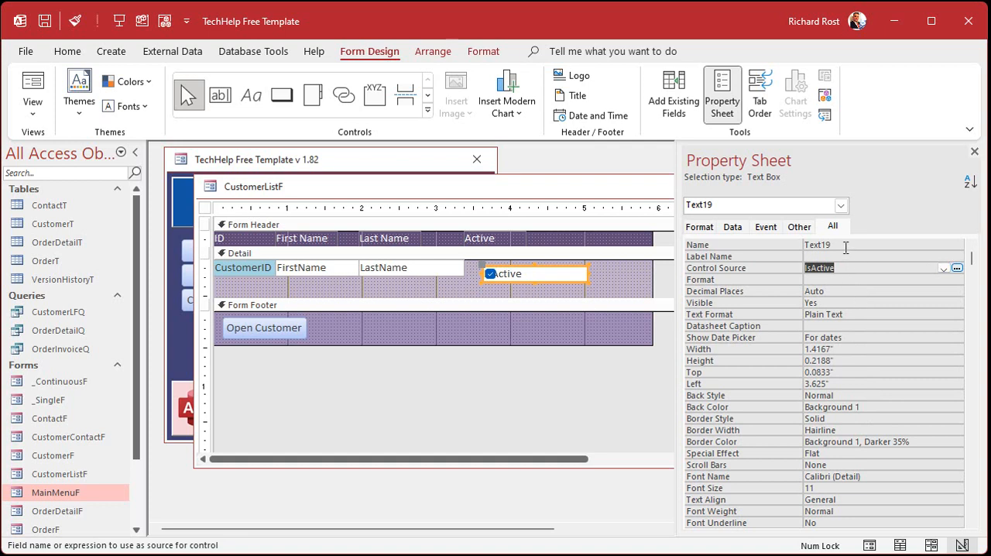
# Name the text box behind the check box IsActiveText and set its Locked property to Yes.
pyautogui.click(769, 244)
pyautogui.write('IsActiveText')
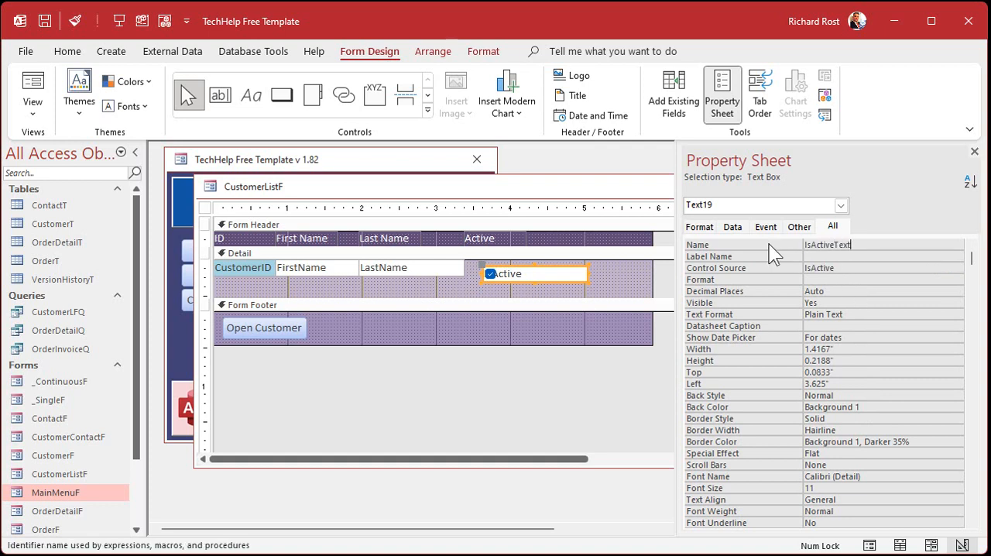
pyautogui.press('Return')
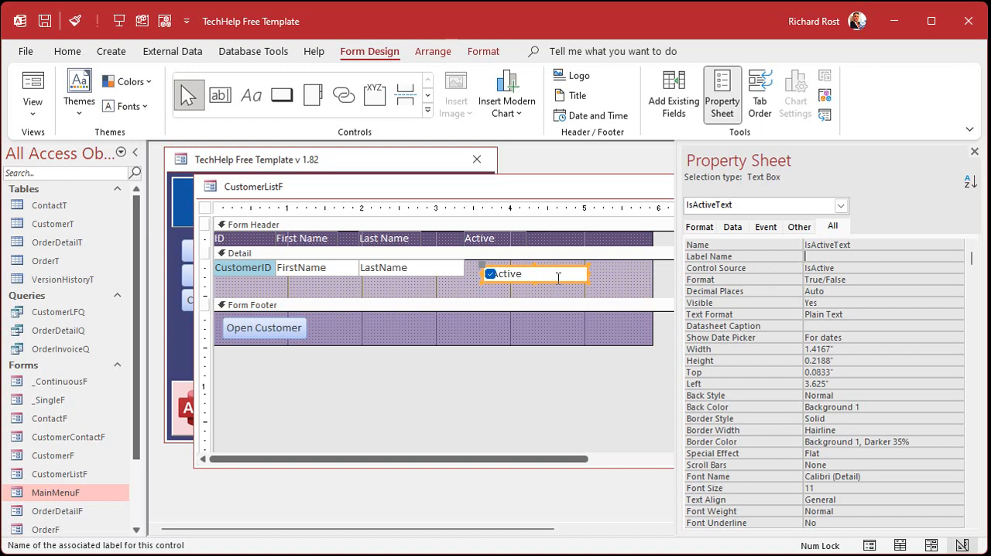
pyautogui.click(734, 228)
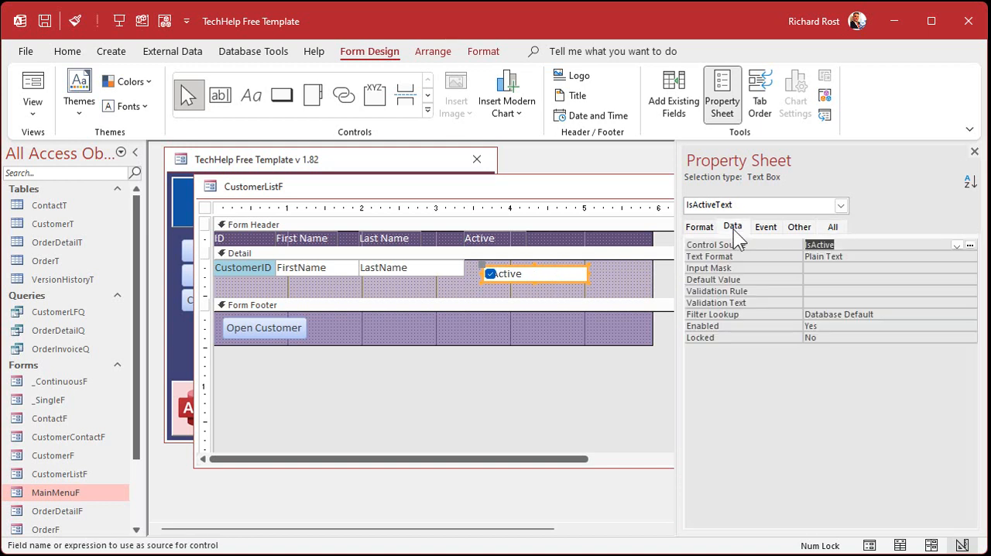
pyautogui.doubleClick(829, 338)
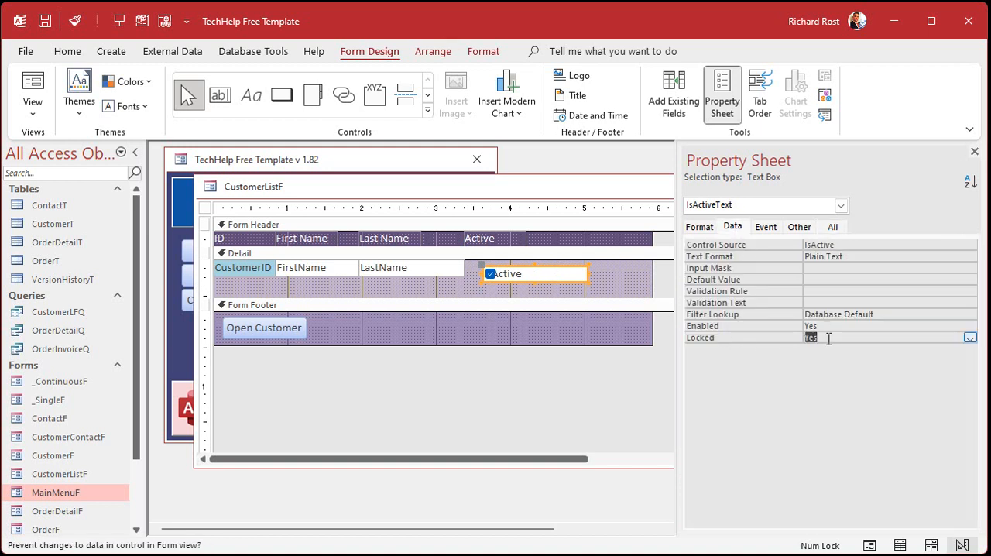
# Set the IsActiveText text box's Enabled property to No and narrow it to about the width of the check box.
pyautogui.doubleClick(831, 326)
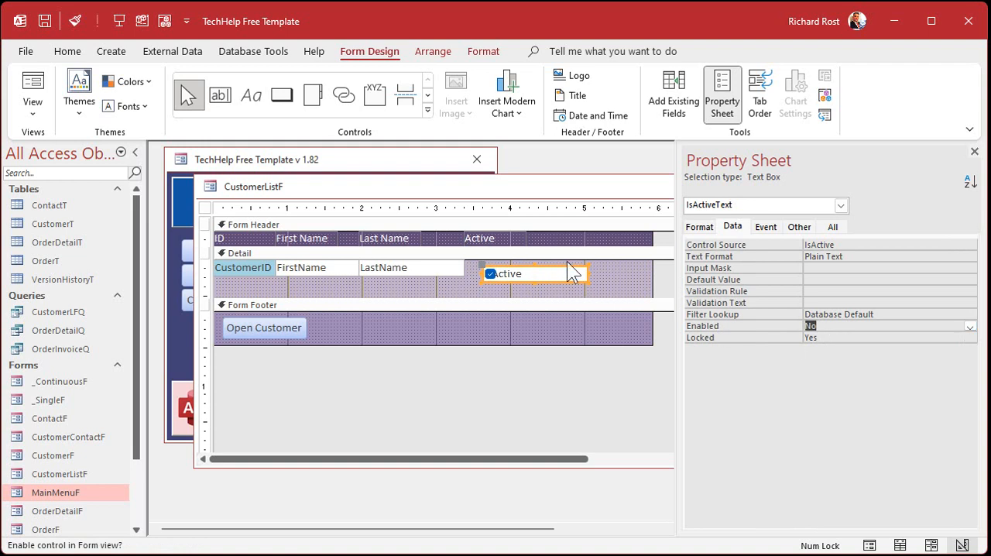
pyautogui.click(612, 292)
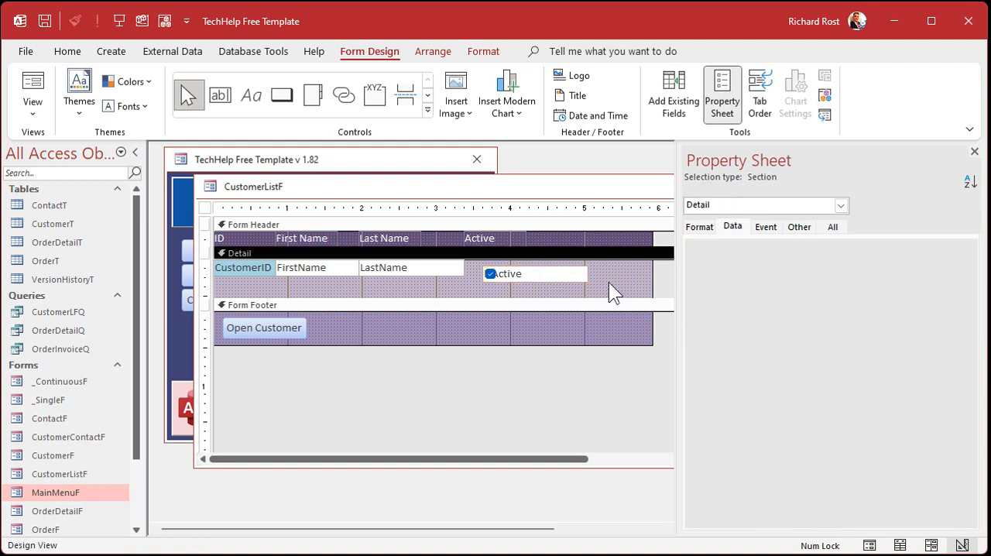
pyautogui.click(547, 273)
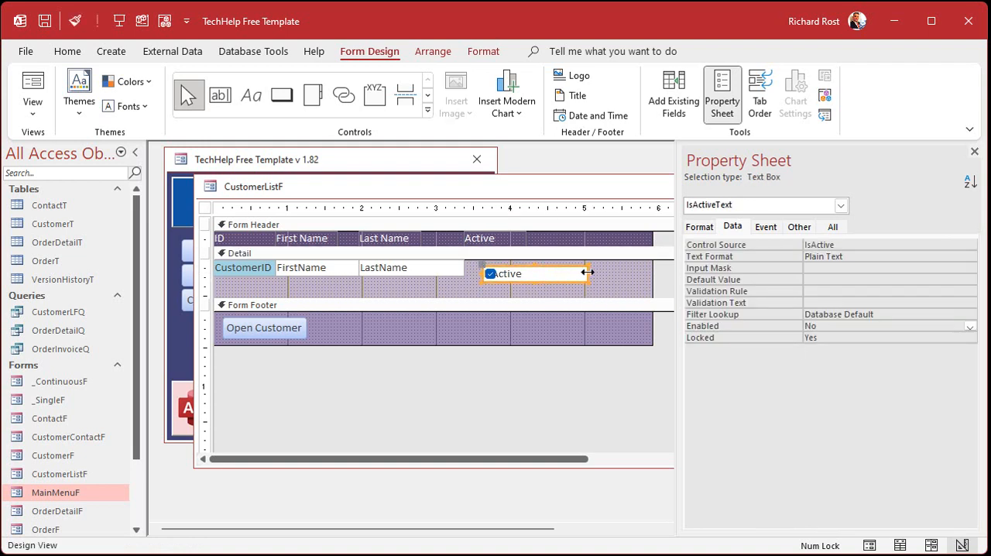
pyautogui.moveTo(588, 274); pyautogui.dragTo(500, 275)
pyautogui.click(535, 279)
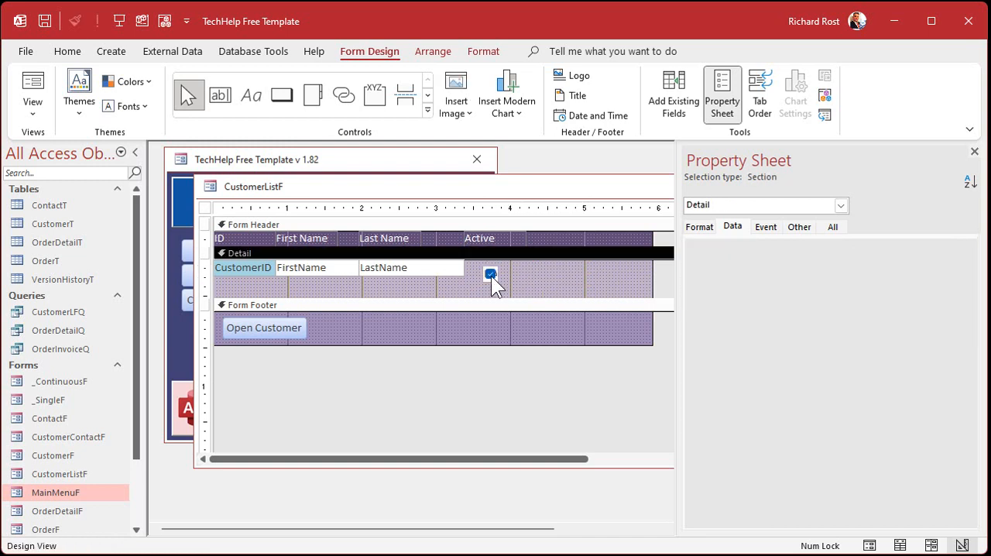
# Widen the IsActiveText text box slightly so it extends past the edge of the check box.
pyautogui.click(491, 276)
pyautogui.click(553, 279)
pyautogui.click(491, 274)
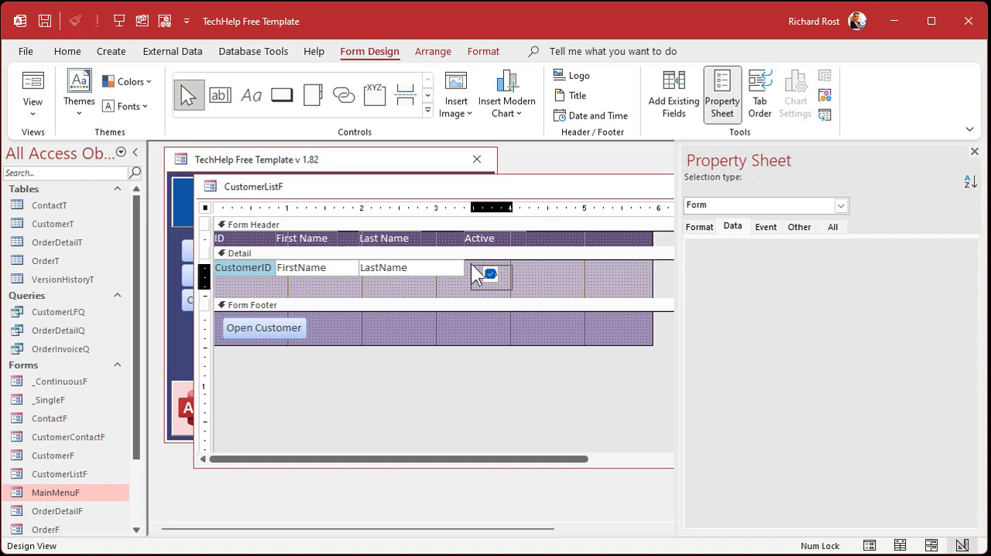
pyautogui.click(518, 285)
pyautogui.click(496, 275)
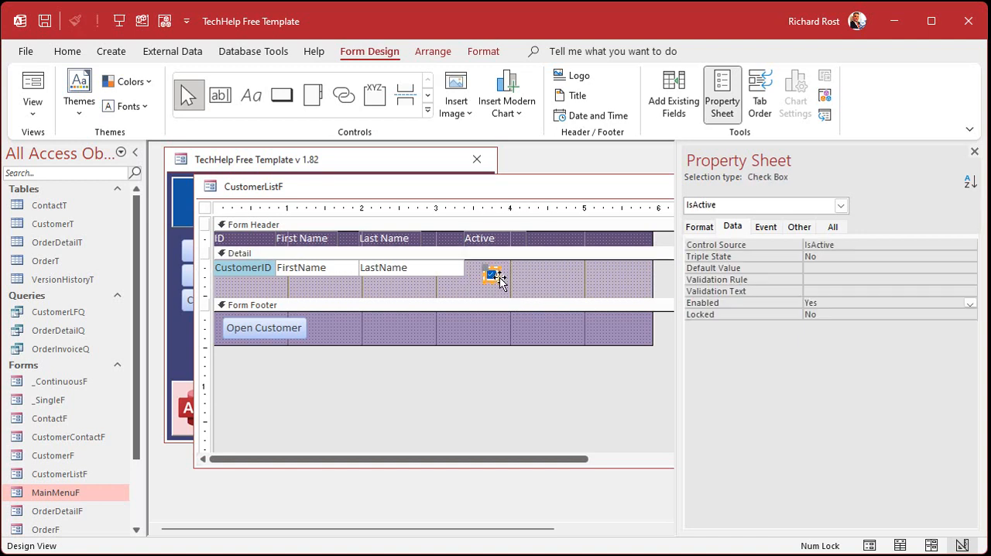
pyautogui.click(506, 277)
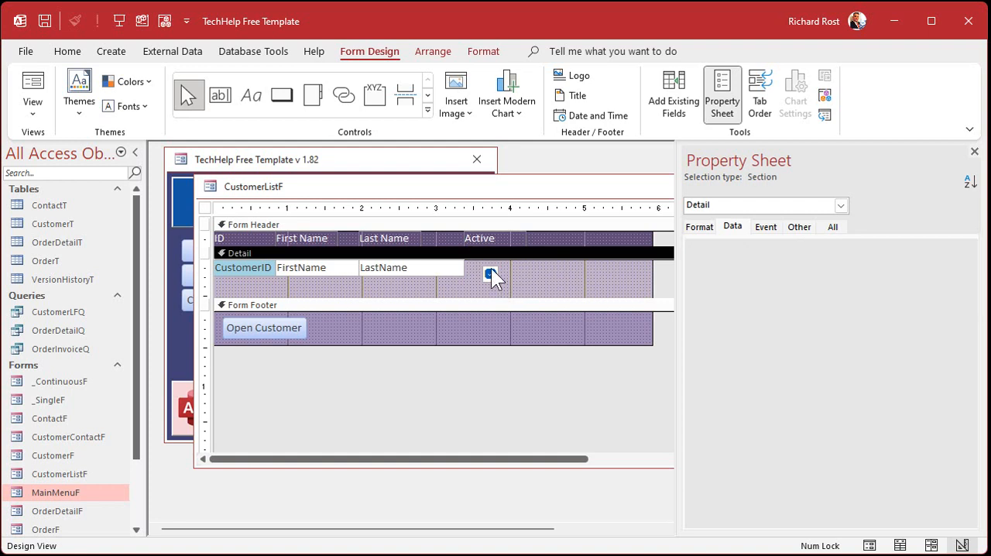
pyautogui.click(490, 274)
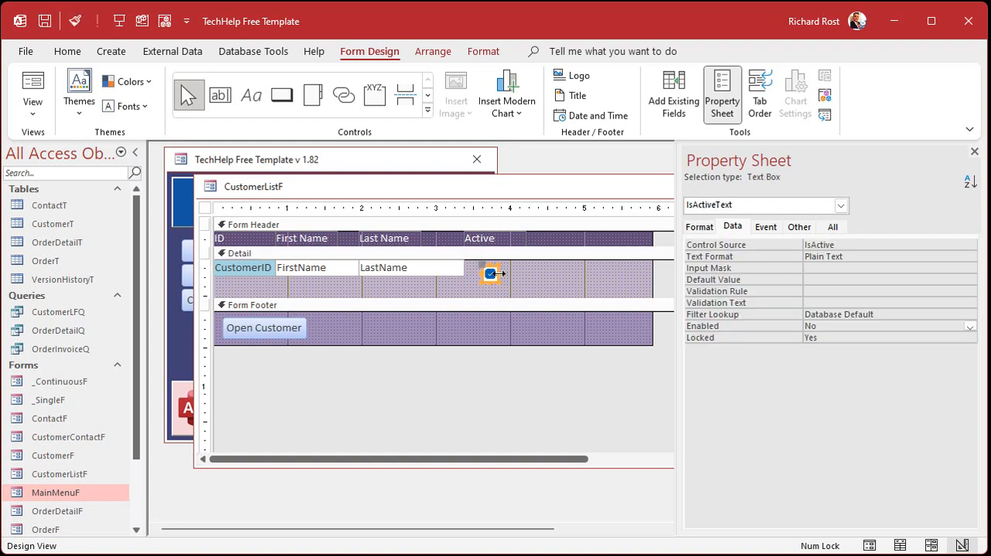
pyautogui.click(533, 277)
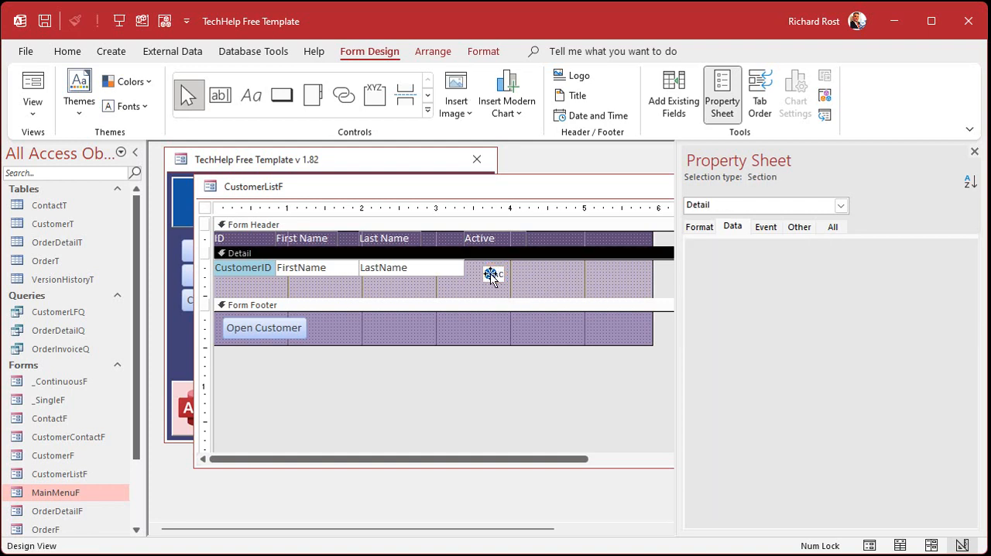
# Move the IsActive check box and its backing text box together so they sit directly beside the LastName text box.
pyautogui.click(493, 276)
pyautogui.click(526, 274)
pyautogui.moveTo(519, 264); pyautogui.dragTo(477, 269)
pyautogui.moveTo(491, 271)
pyautogui.click(521, 287)
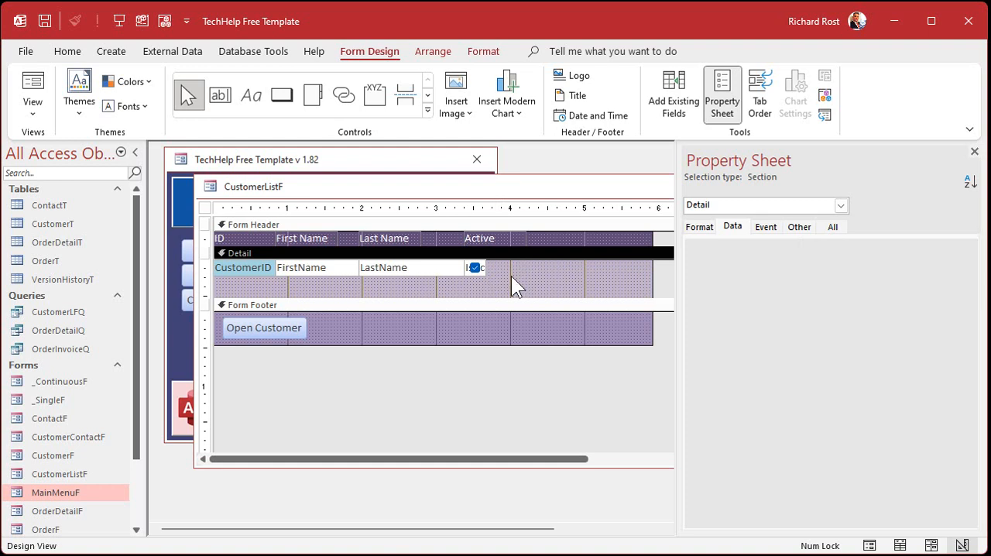
# Move the IsActive check box off the text box into the empty area beside it in the Detail section.
pyautogui.click(464, 272)
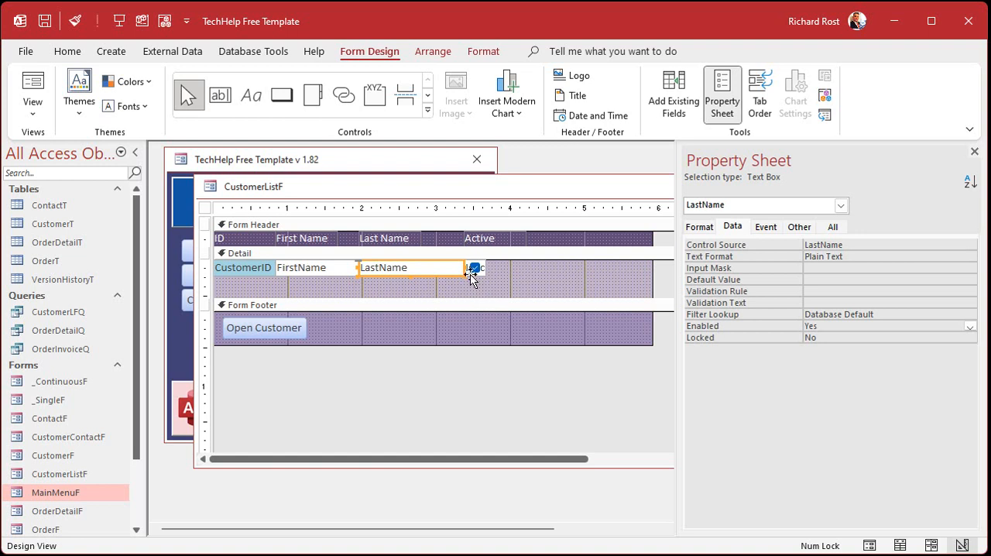
pyautogui.click(472, 269)
pyautogui.click(512, 283)
pyautogui.click(476, 268)
pyautogui.moveTo(495, 268); pyautogui.dragTo(534, 269)
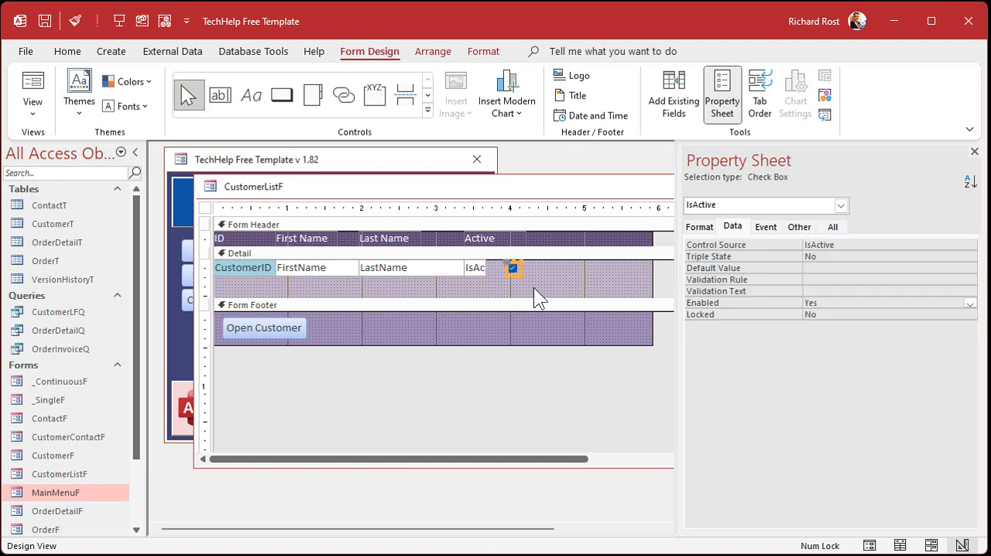
pyautogui.click(556, 288)
# Set the IsActiveText text box's Tab Stop property to No.
pyautogui.click(474, 269)
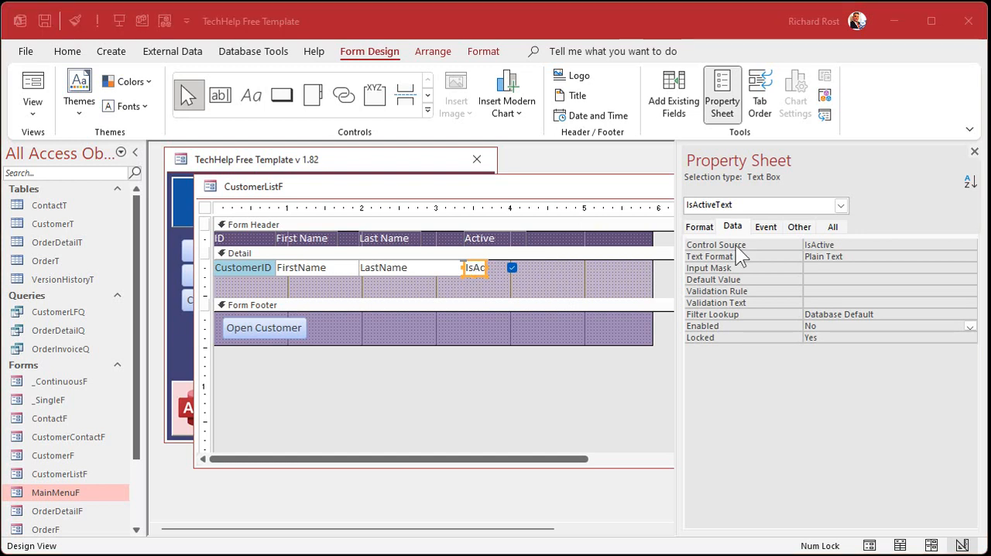
pyautogui.click(804, 228)
pyautogui.click(779, 228)
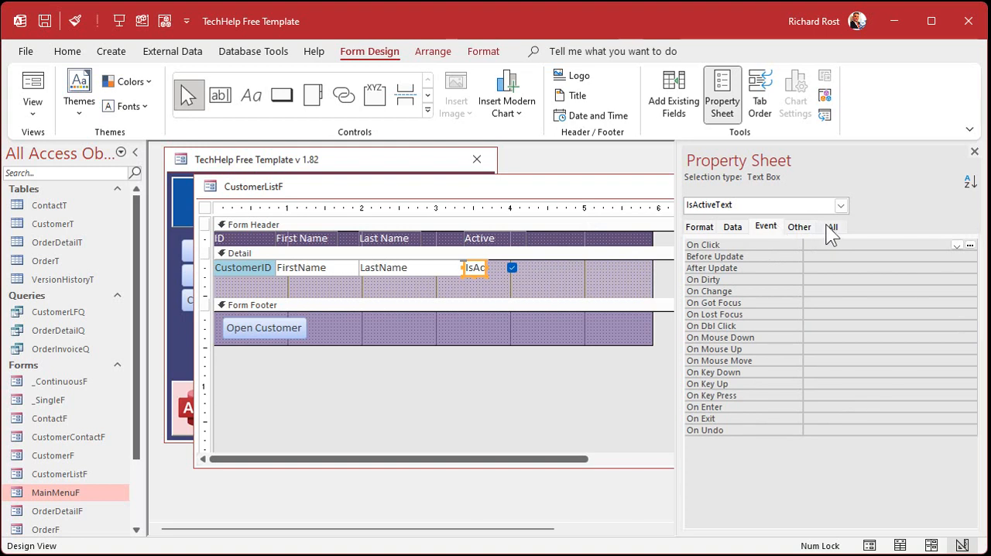
pyautogui.click(803, 226)
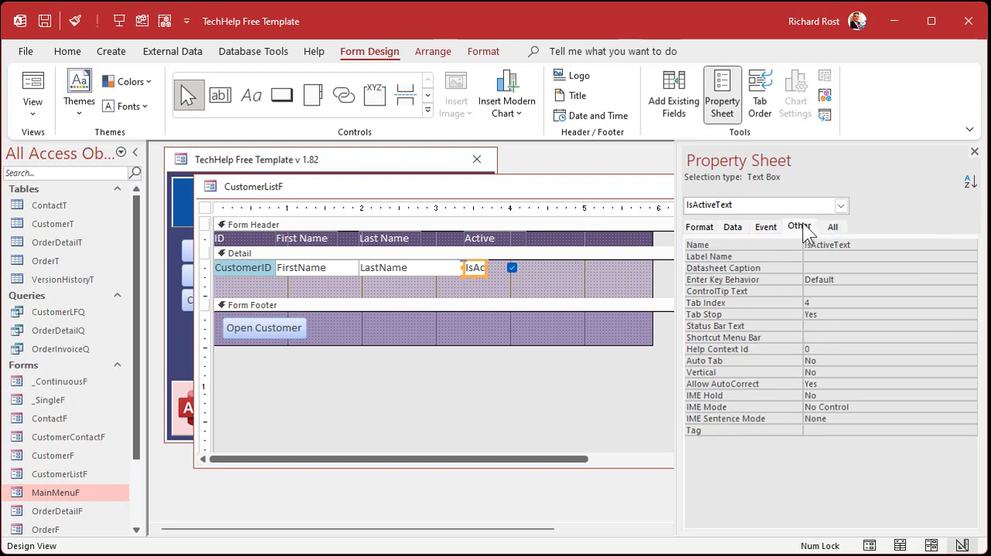
pyautogui.click(829, 314)
pyautogui.doubleClick(829, 315)
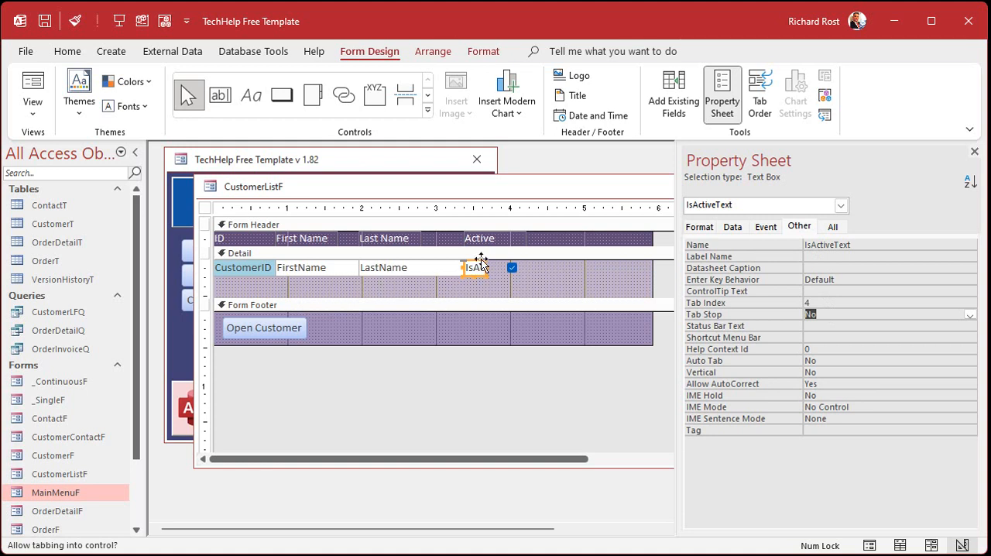
pyautogui.click(540, 269)
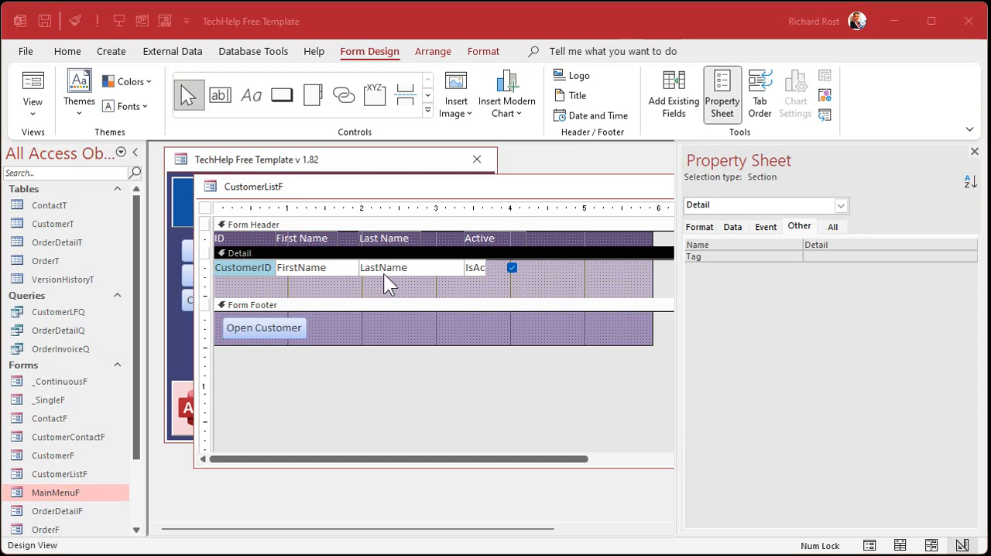
# Start a conditional formatting rule on the IsActiveText text box for a field value equal to 0.
pyautogui.click(478, 269)
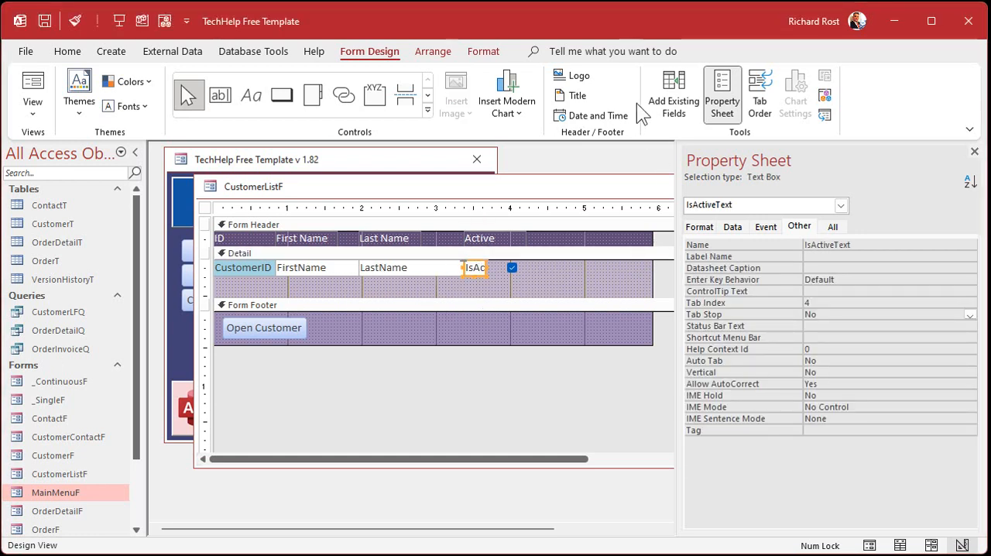
pyautogui.click(484, 52)
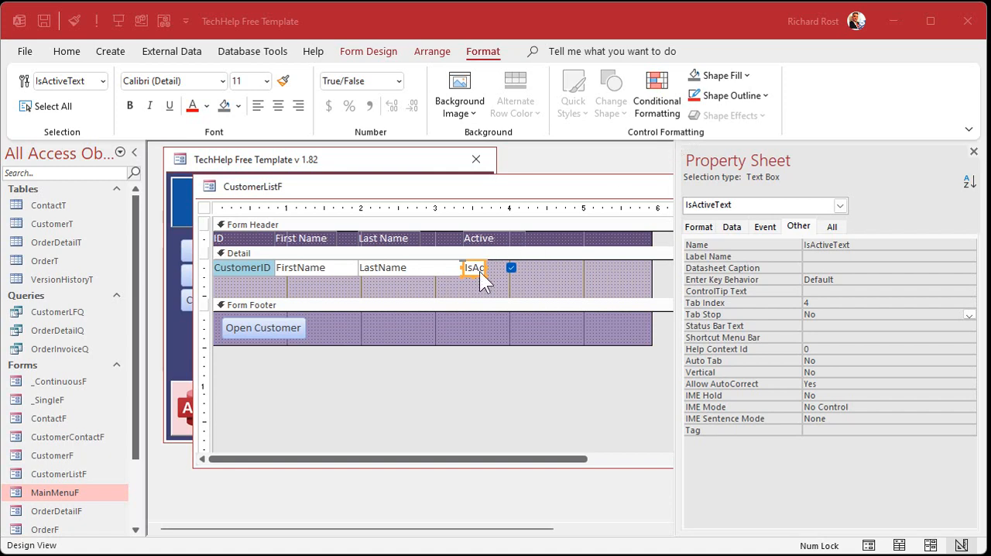
pyautogui.click(658, 97)
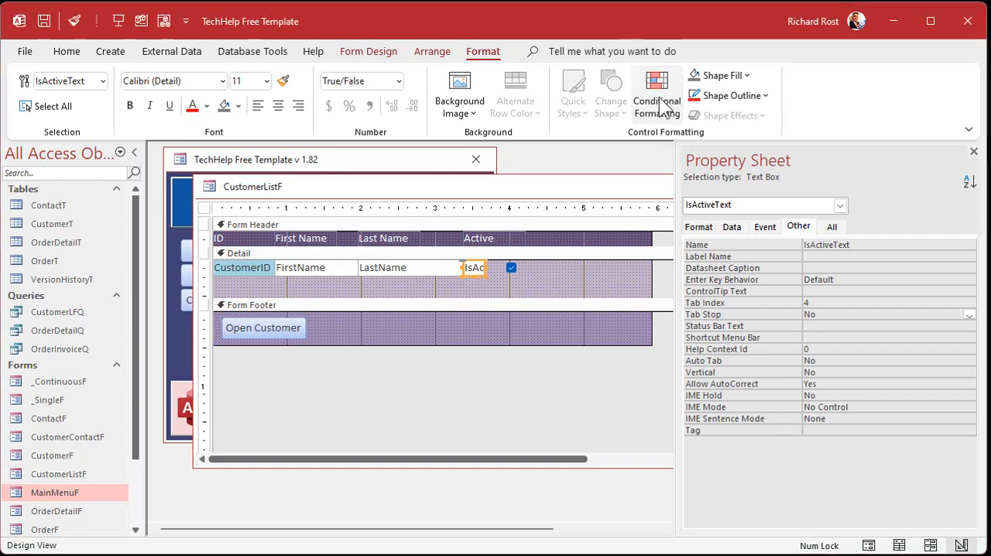
pyautogui.click(324, 221)
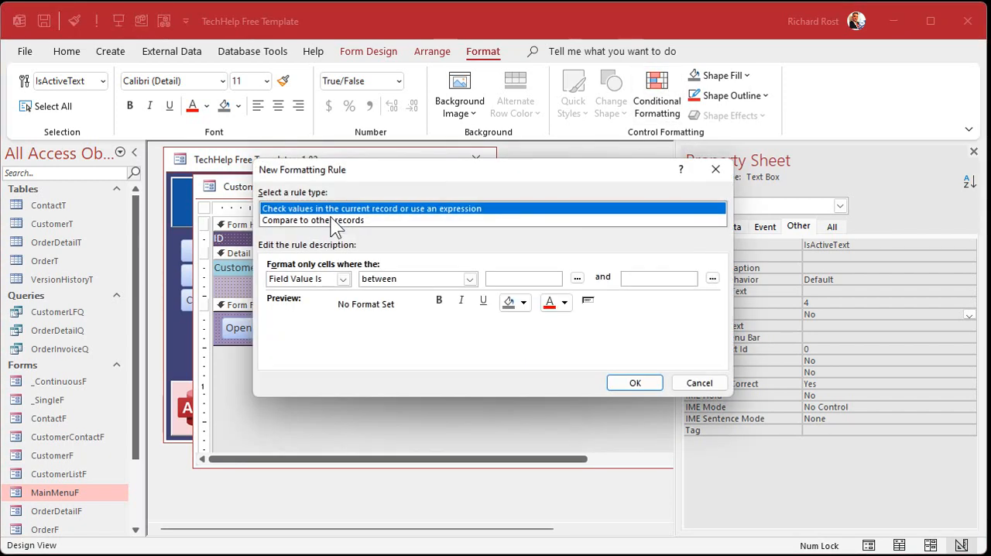
pyautogui.click(469, 279)
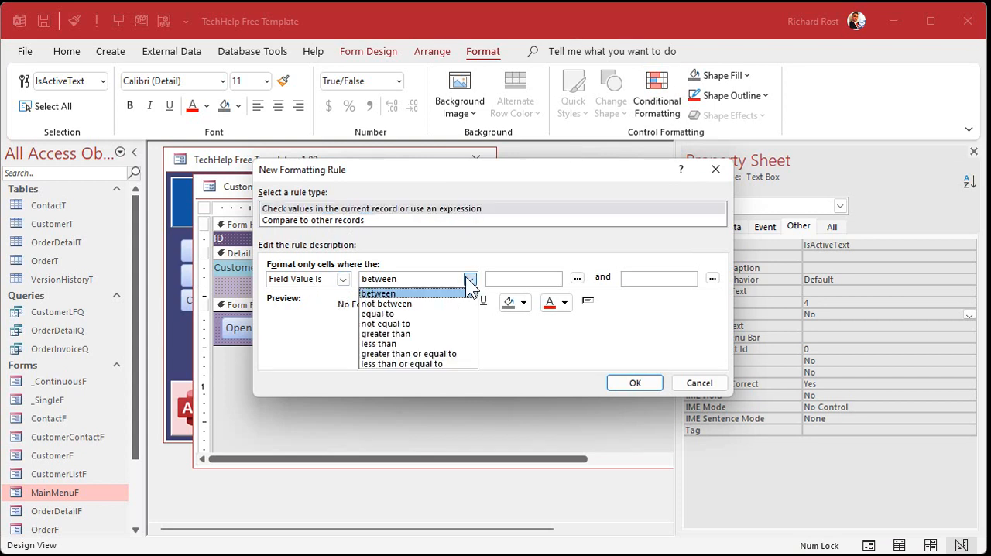
pyautogui.click(440, 313)
pyautogui.click(512, 279)
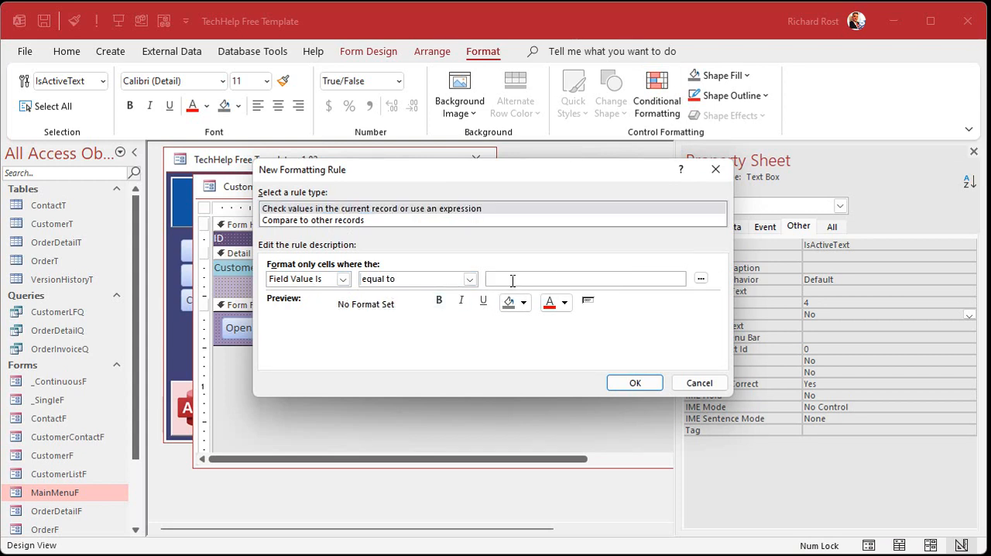
pyautogui.write('0')
# Give the rule for value 0 a red background and the same red font colour, and accept it.
pyautogui.click(524, 303)
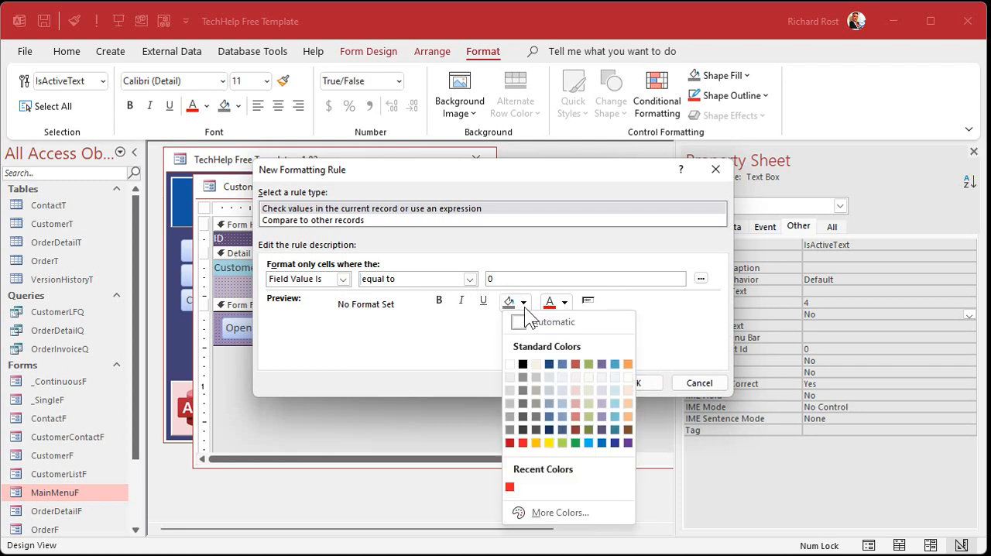
pyautogui.click(523, 441)
pyautogui.click(565, 303)
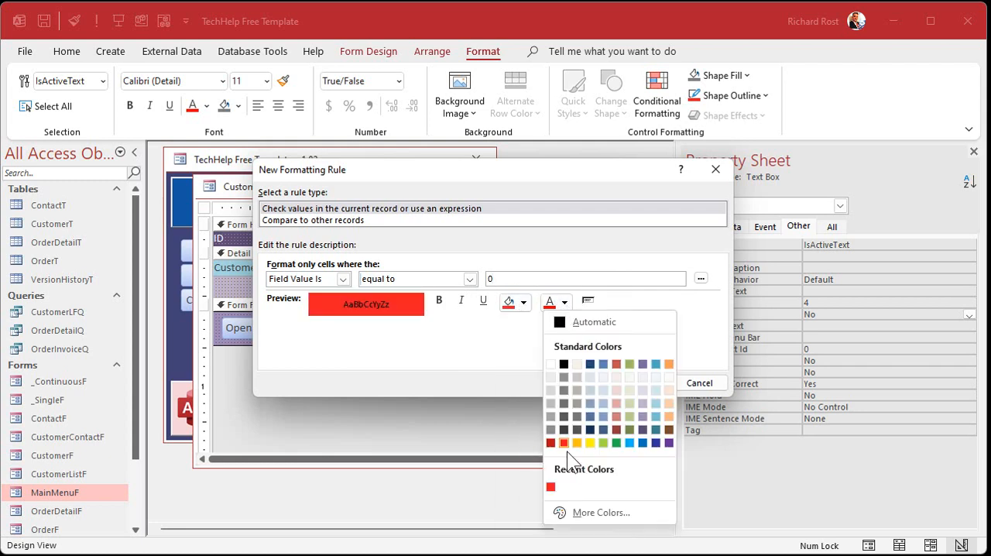
pyautogui.click(565, 440)
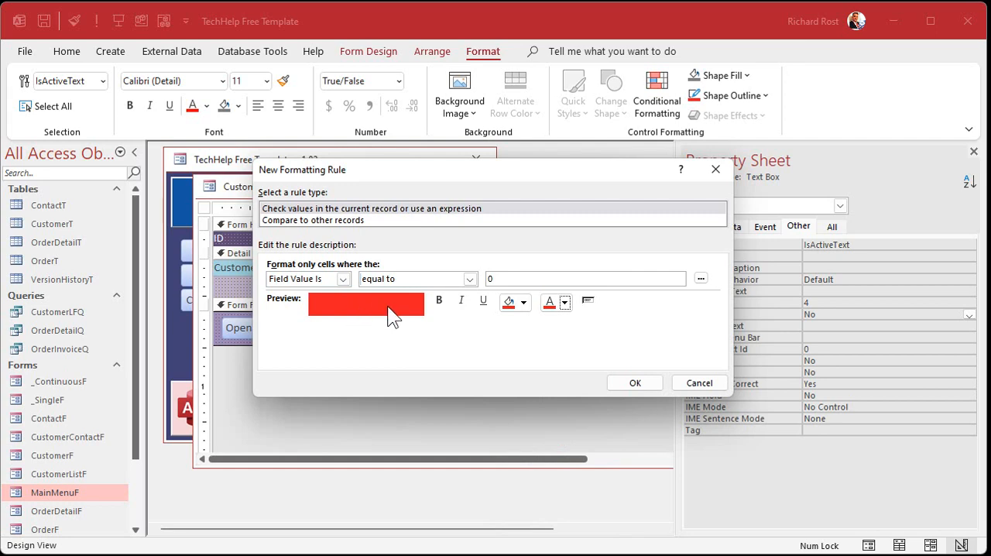
pyautogui.click(636, 383)
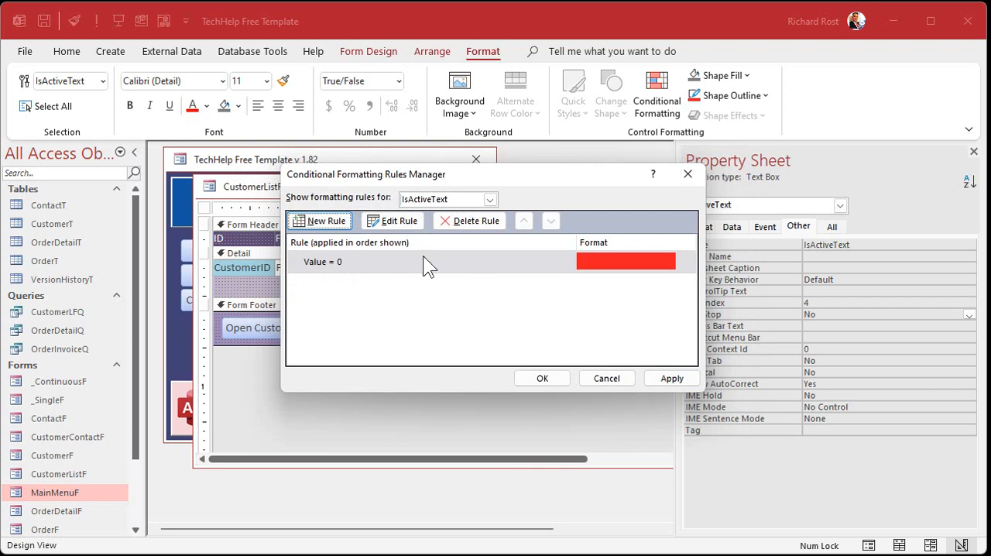
# Start a second formatting rule for IsActiveText with the condition field value equal to -1.
pyautogui.click(326, 220)
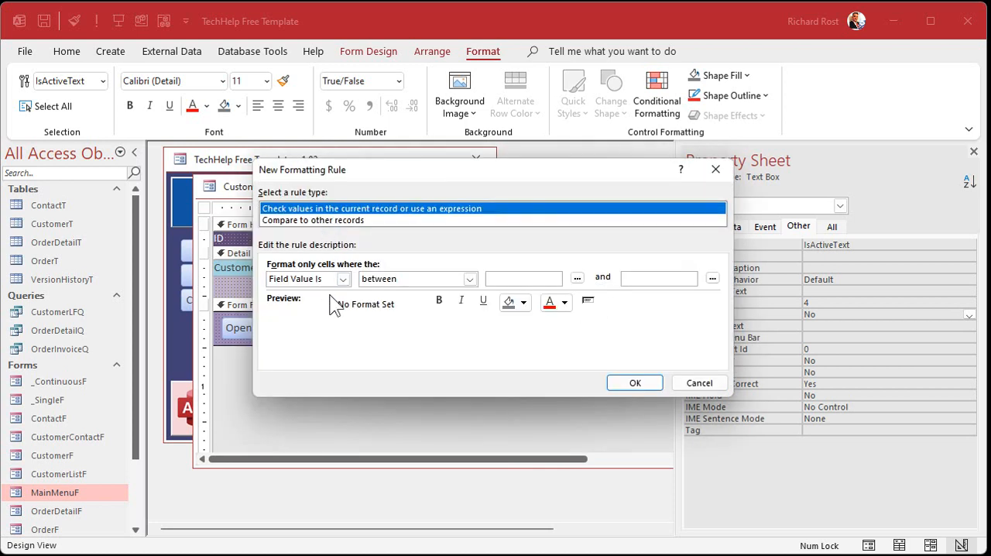
pyautogui.click(470, 279)
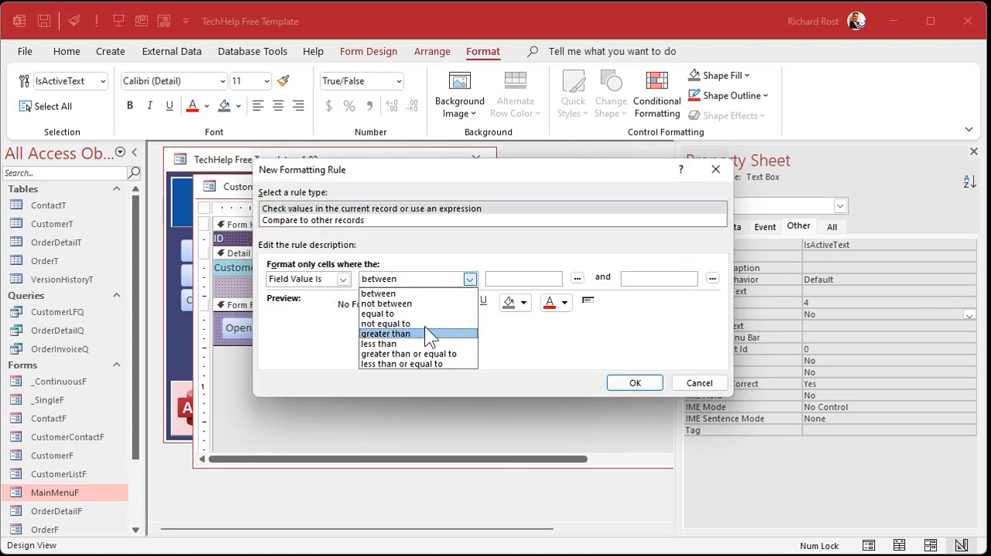
pyautogui.click(391, 314)
pyautogui.click(496, 277)
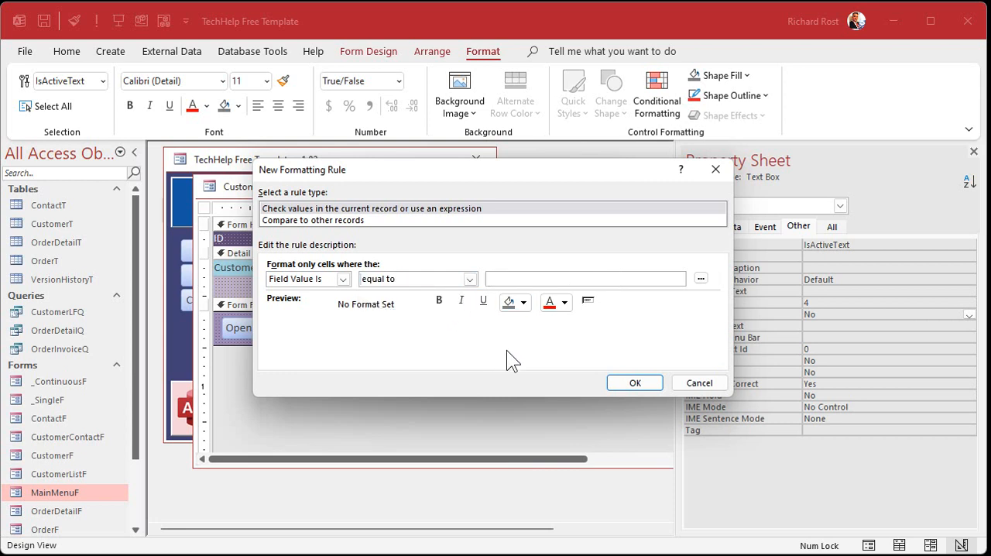
pyautogui.write('-1')
# Give the rule for value -1 a green background and matching green font, and apply both conditional formatting rules.
pyautogui.click(519, 302)
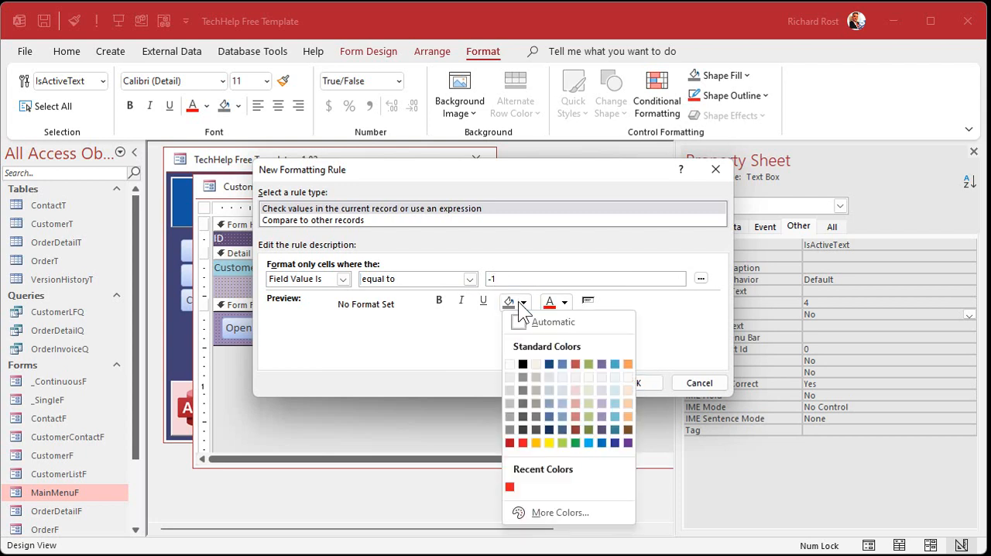
pyautogui.click(574, 441)
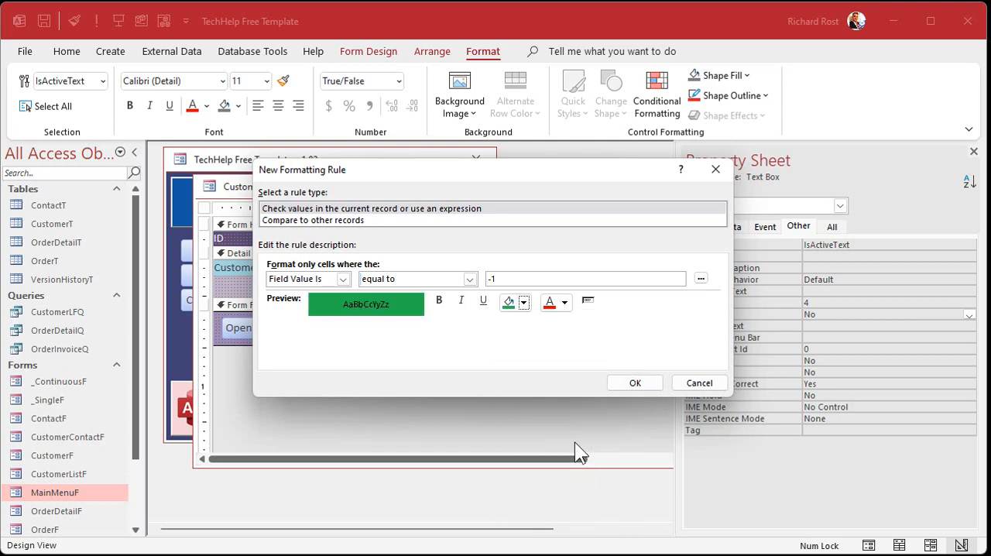
pyautogui.click(565, 302)
pyautogui.click(618, 444)
pyautogui.click(640, 383)
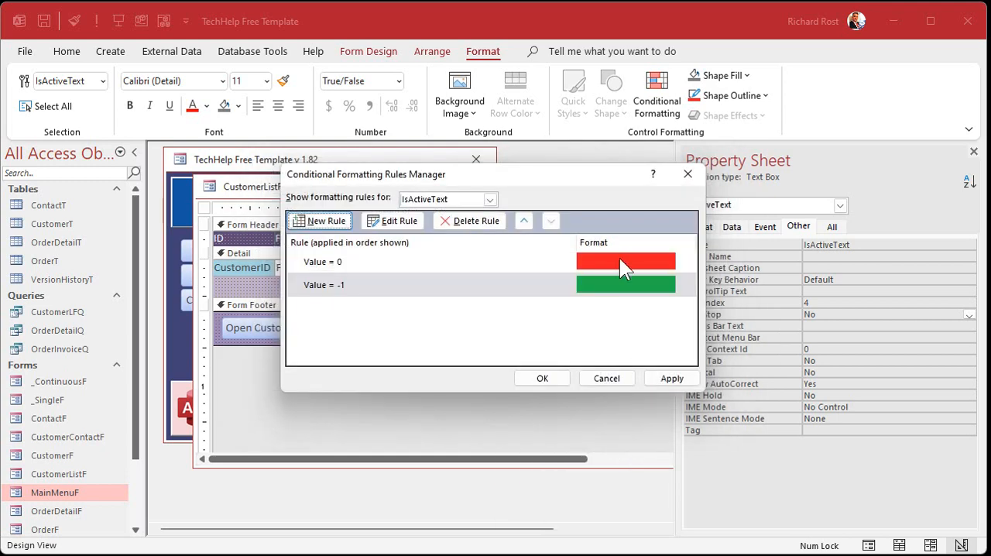
pyautogui.click(672, 376)
pyautogui.click(555, 379)
# Move the IsActive check box back over the IsActiveText text box and fit the Active header label above it.
pyautogui.click(546, 291)
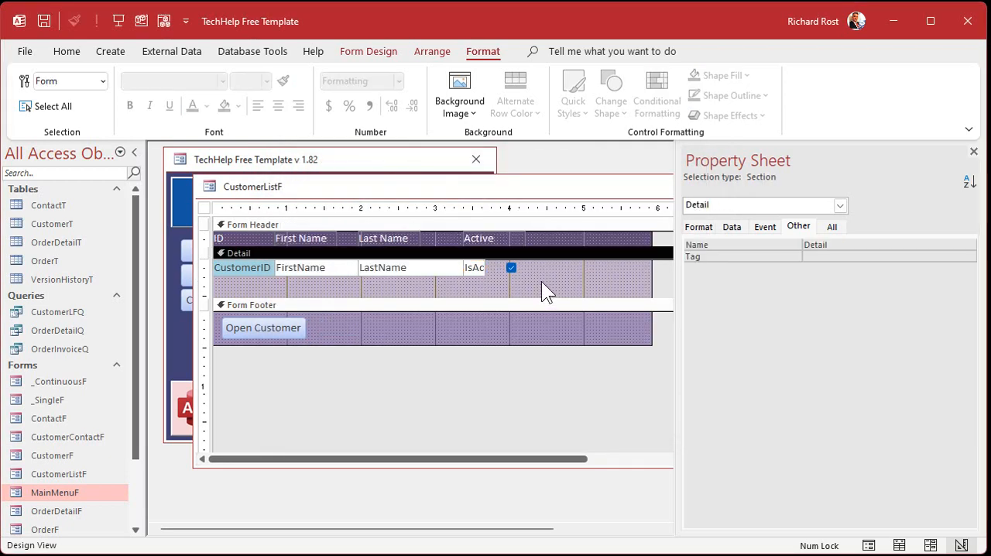
pyautogui.moveTo(513, 269)
pyautogui.mouseDown()
pyautogui.moveTo(476, 270)
pyautogui.moveTo(485, 240)
pyautogui.moveTo(502, 235)
pyautogui.moveTo(472, 242)
pyautogui.mouseUp()
pyautogui.click(513, 272)
pyautogui.click(523, 237)
# Shrink the Detail section's height and the form's width to fit tightly around the controls.
pyautogui.click(522, 290)
pyautogui.moveTo(649, 277); pyautogui.dragTo(409, 259)
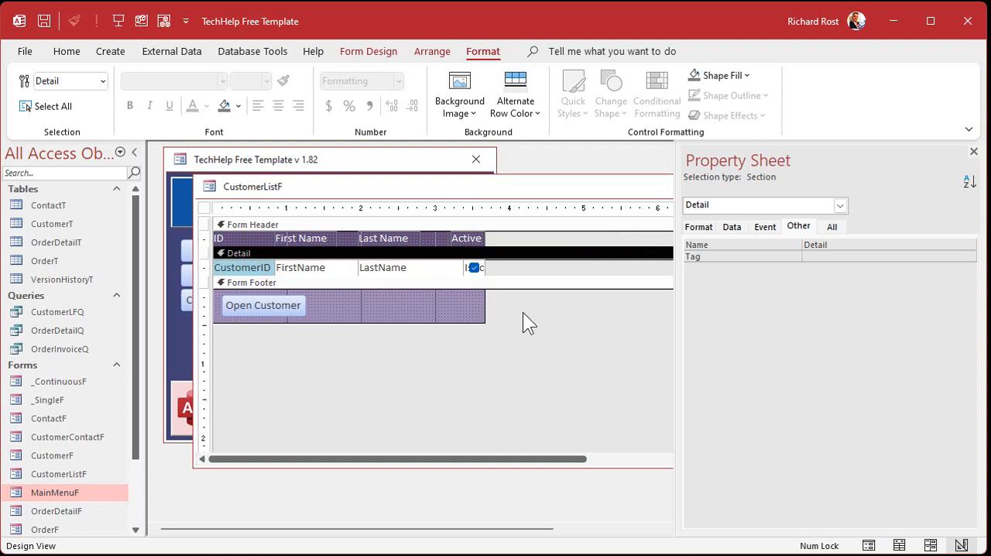
# Close the property sheet and the customer list design, and reopen the customer list from the Main Menu.
pyautogui.click(974, 151)
pyautogui.click(791, 186)
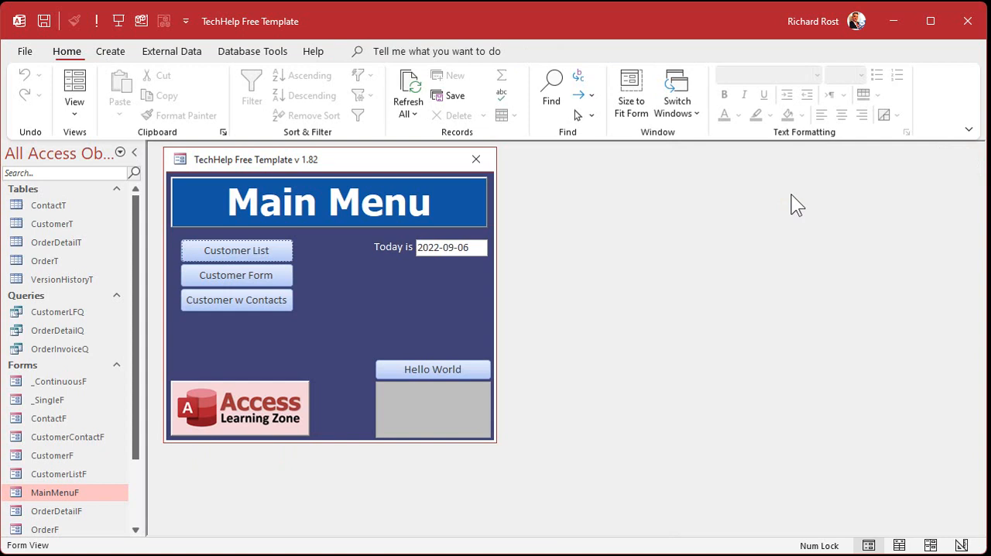
pyautogui.click(268, 250)
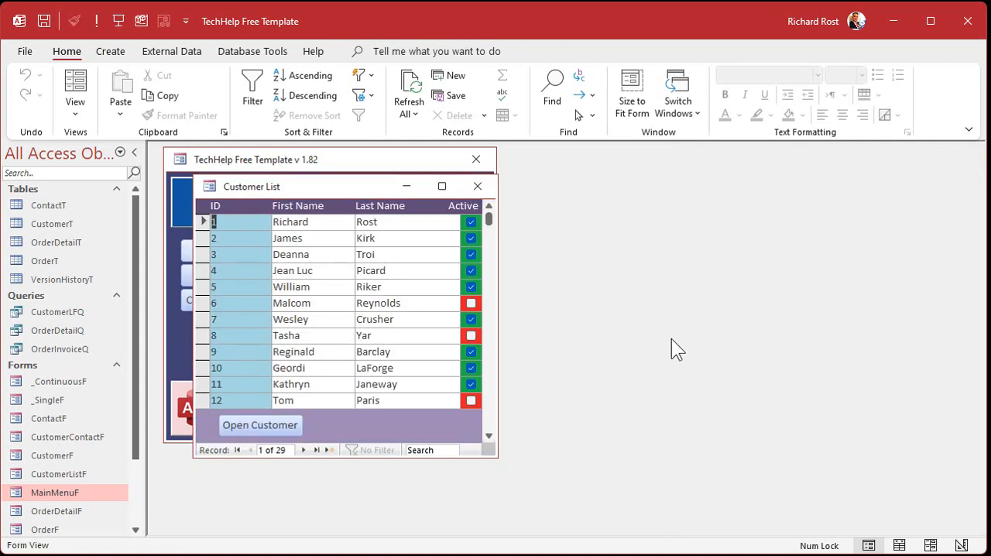
# Clear the Active check boxes for customers 2 and 4, and toggle customer 3's check box off and on again.
pyautogui.click(472, 239)
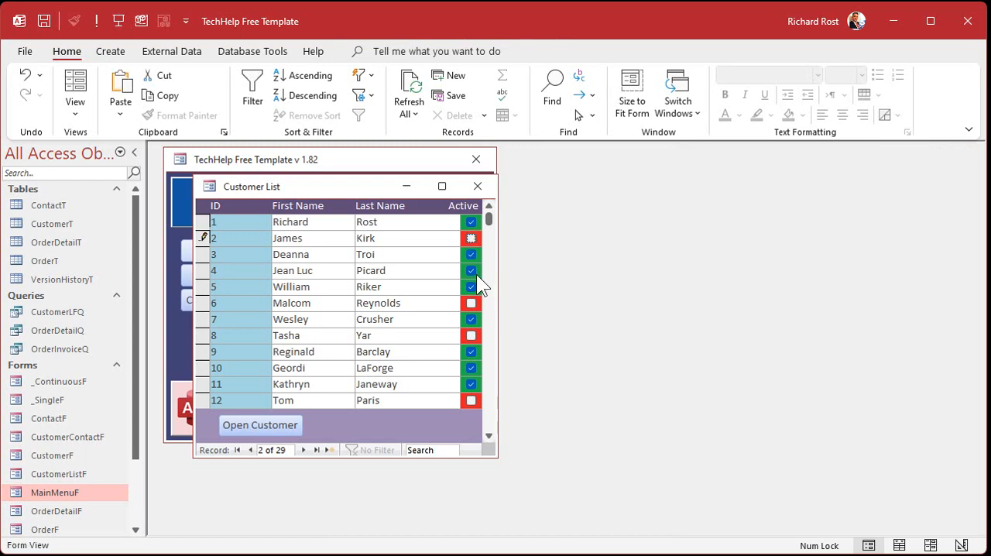
pyautogui.click(471, 270)
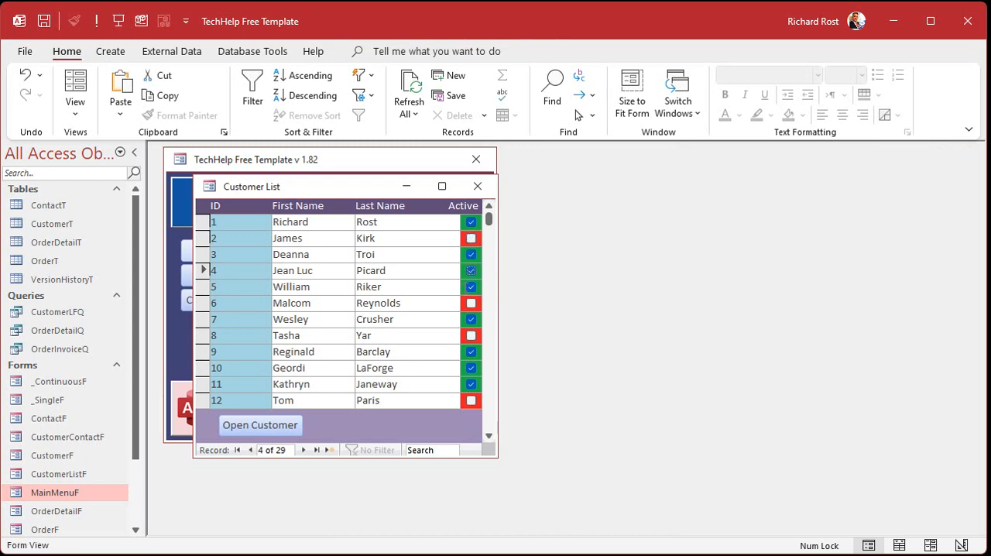
pyautogui.click(472, 254)
pyautogui.click(471, 255)
# Test the focus order by tabbing through the customer list's fields, and select the coloured box behind customer 3's Active check box.
pyautogui.click(309, 256)
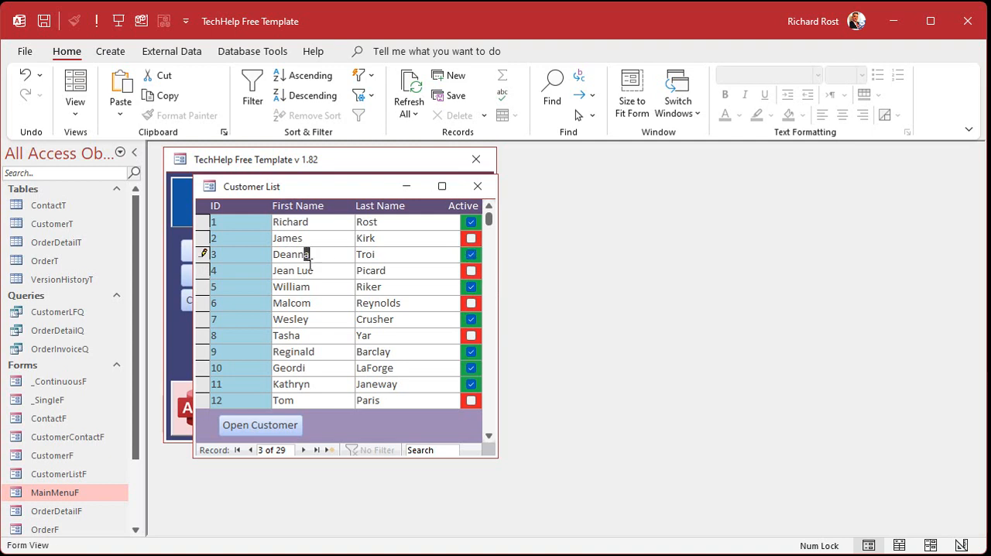
pyautogui.press('Tab')
pyautogui.press('Tab')
pyautogui.press('Tab')
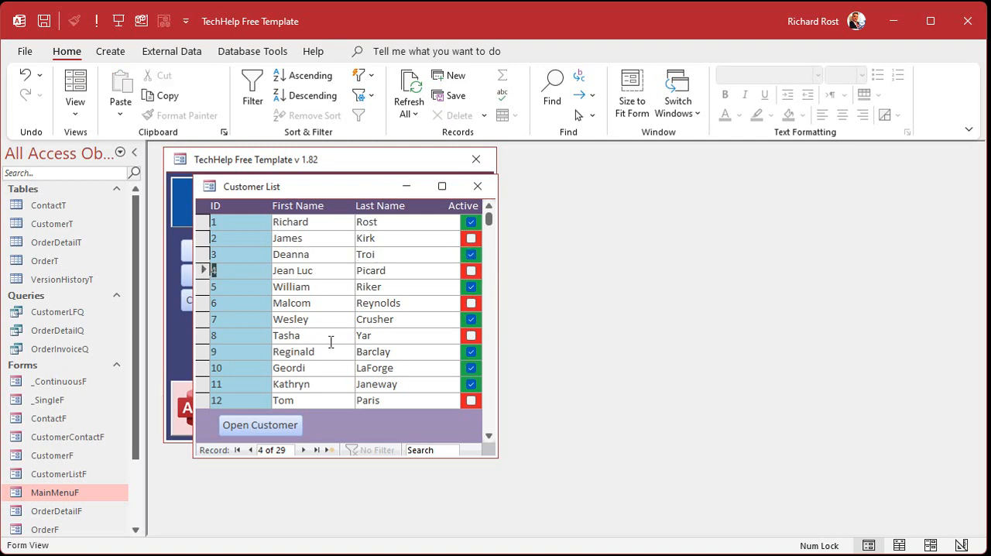
pyautogui.press('Tab')
pyautogui.press('Tab')
pyautogui.press('Tab')
pyautogui.press('Tab')
pyautogui.press('Tab')
pyautogui.press('Tab')
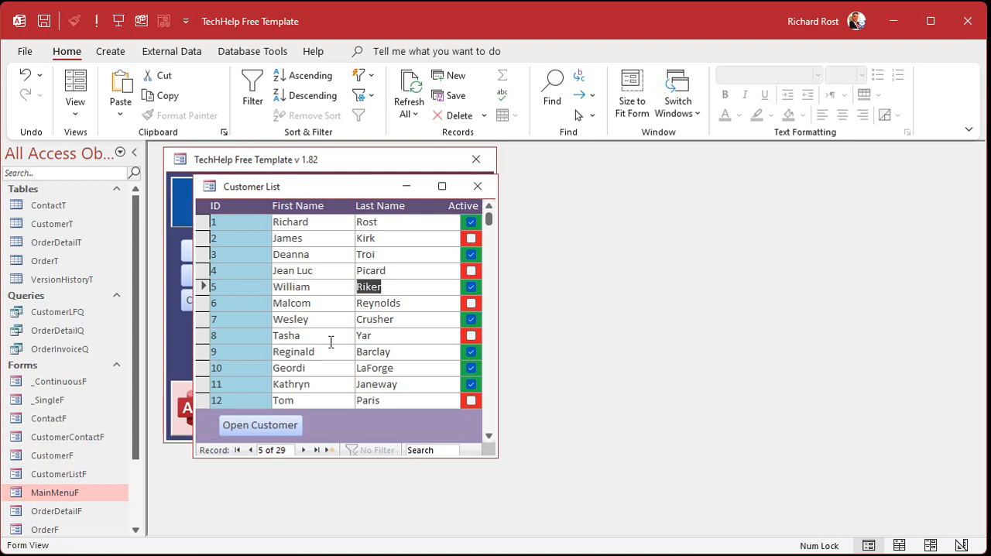
pyautogui.press('Tab')
pyautogui.press('Tab')
pyautogui.press('Tab')
pyautogui.press('Tab')
pyautogui.press('Tab')
pyautogui.press('Tab')
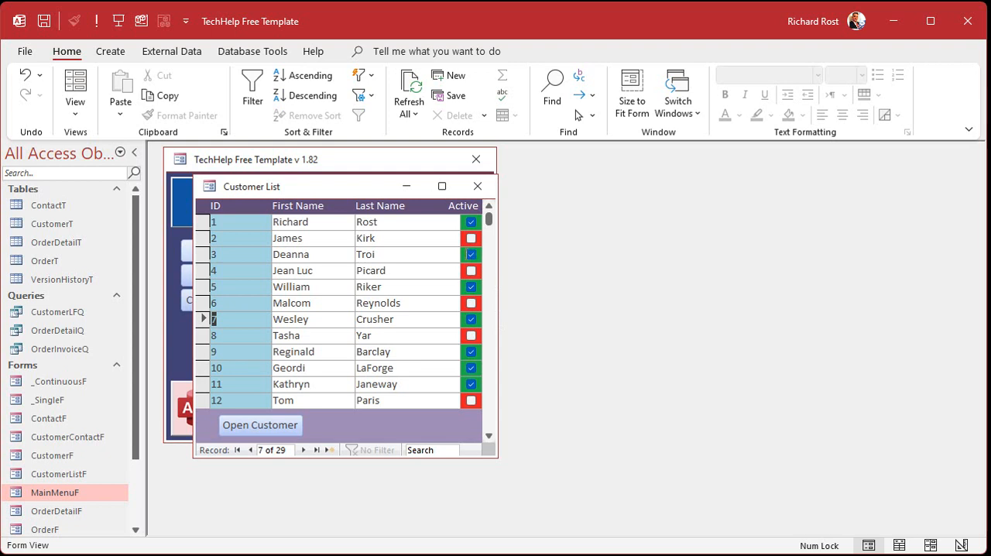
pyautogui.click(471, 254)
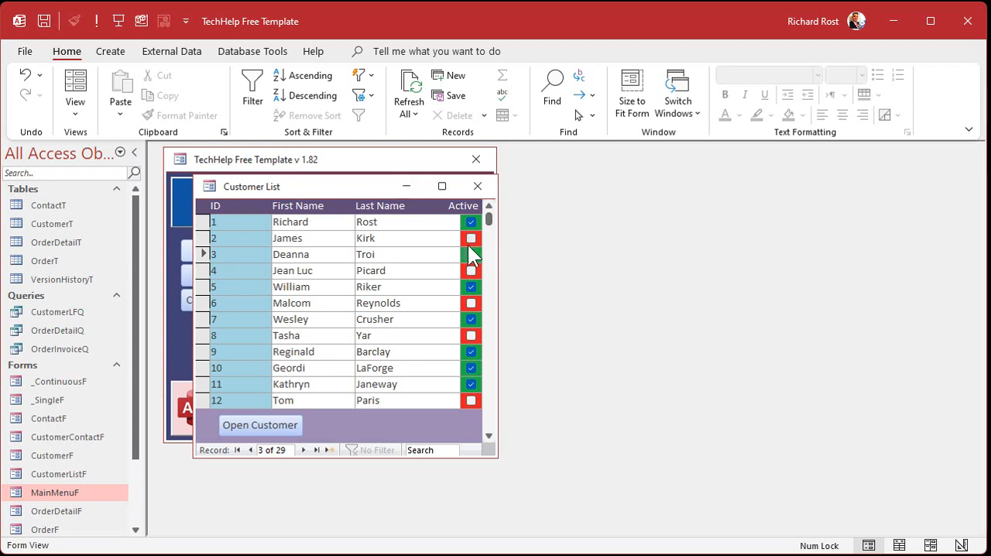
# In Design View, widen the customer list form to about 4.6 inches and move the IsActive check box off the IsActiveText text box.
pyautogui.rightClick(369, 187)
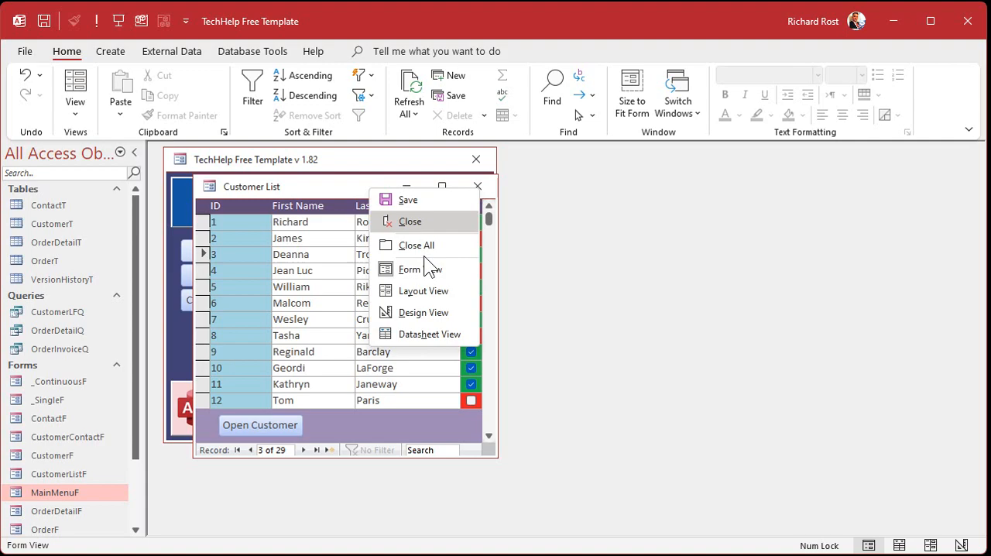
pyautogui.click(419, 310)
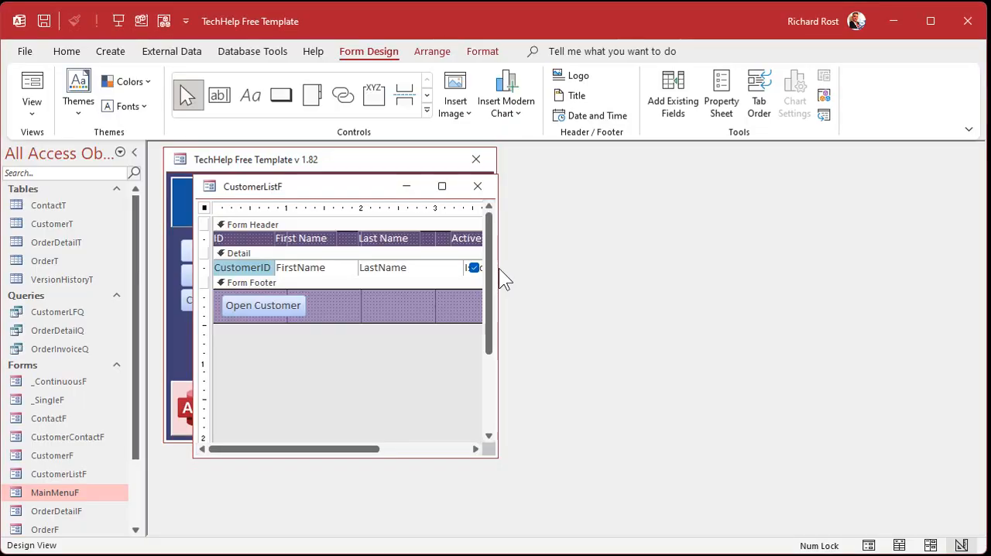
pyautogui.moveTo(498, 268); pyautogui.dragTo(681, 271)
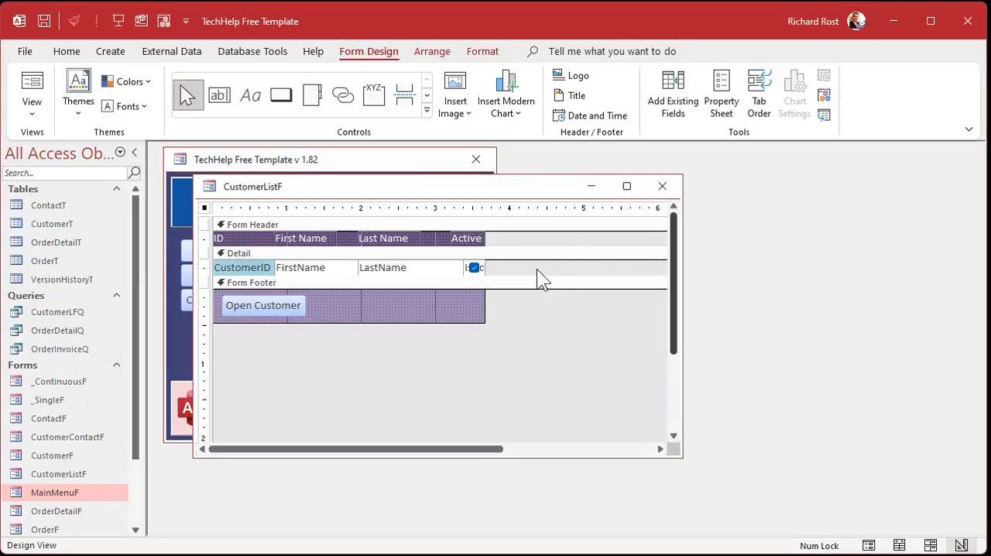
pyautogui.click(464, 261)
pyautogui.click(461, 306)
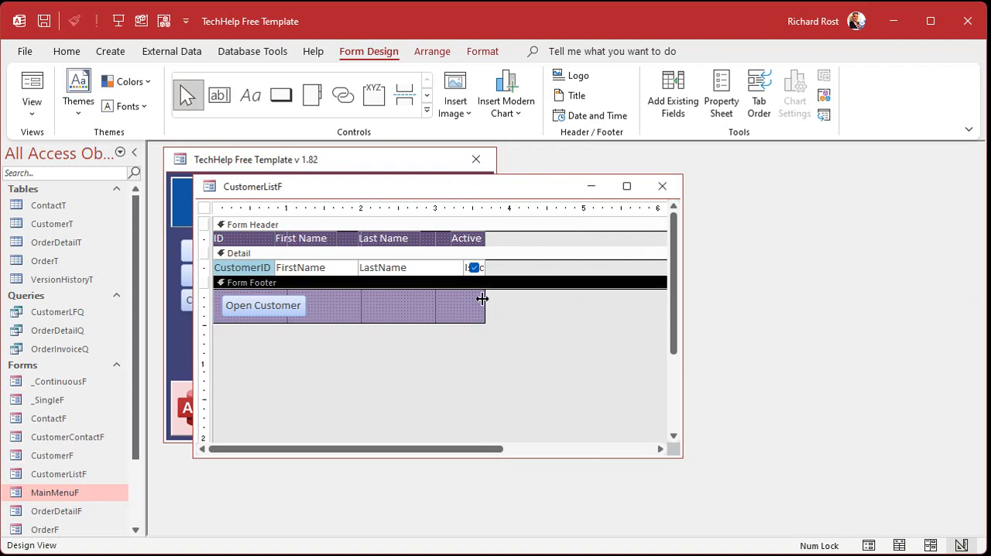
pyautogui.moveTo(484, 299); pyautogui.dragTo(544, 294)
pyautogui.moveTo(476, 265); pyautogui.dragTo(505, 267)
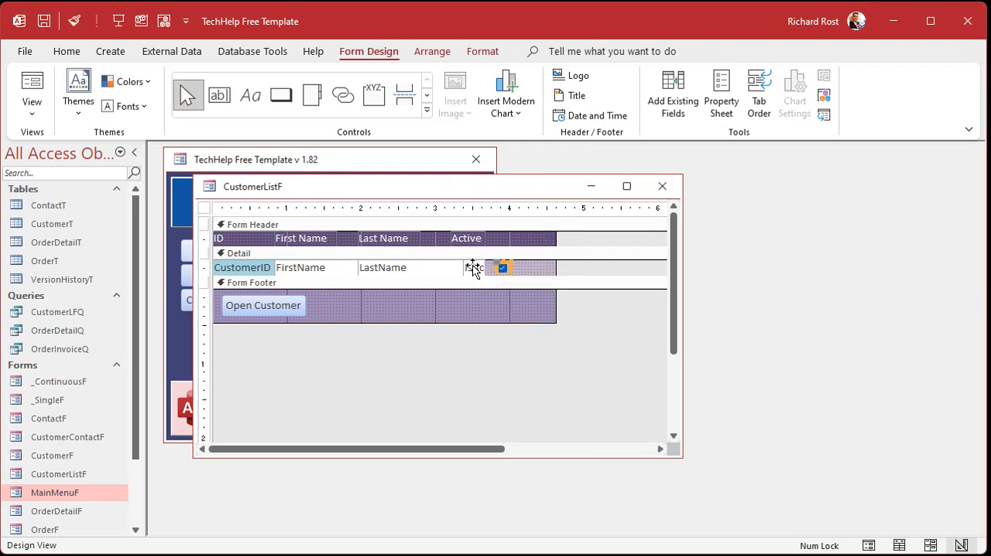
# Create an On Got Focus event procedure for the IsActiveText text box.
pyautogui.click(474, 266)
pyautogui.doubleClick(474, 266)
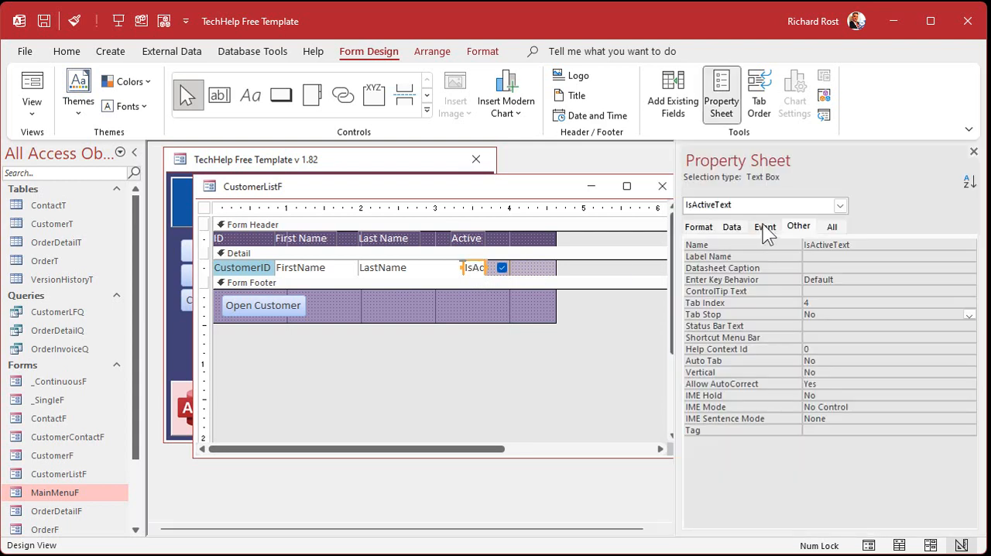
pyautogui.click(765, 228)
pyautogui.click(821, 302)
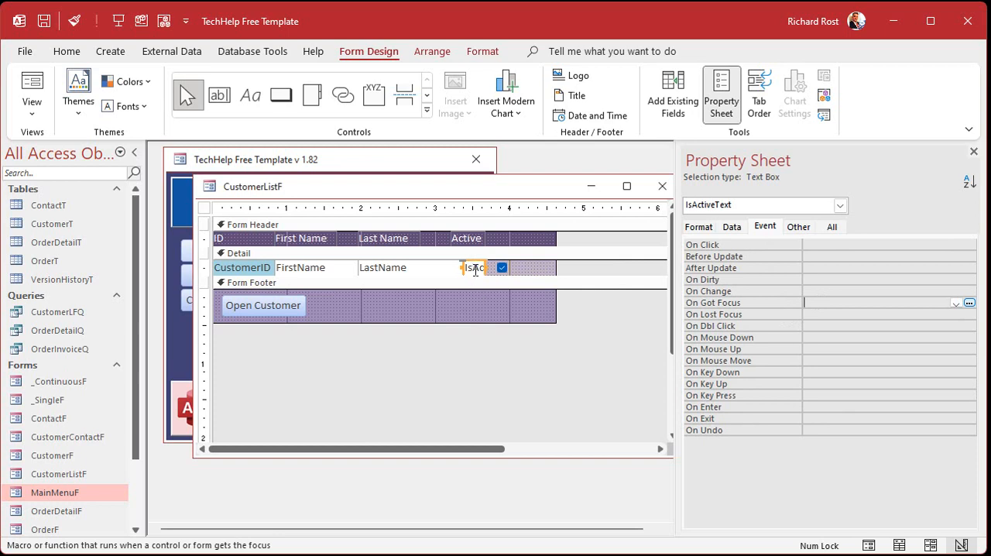
pyautogui.click(969, 303)
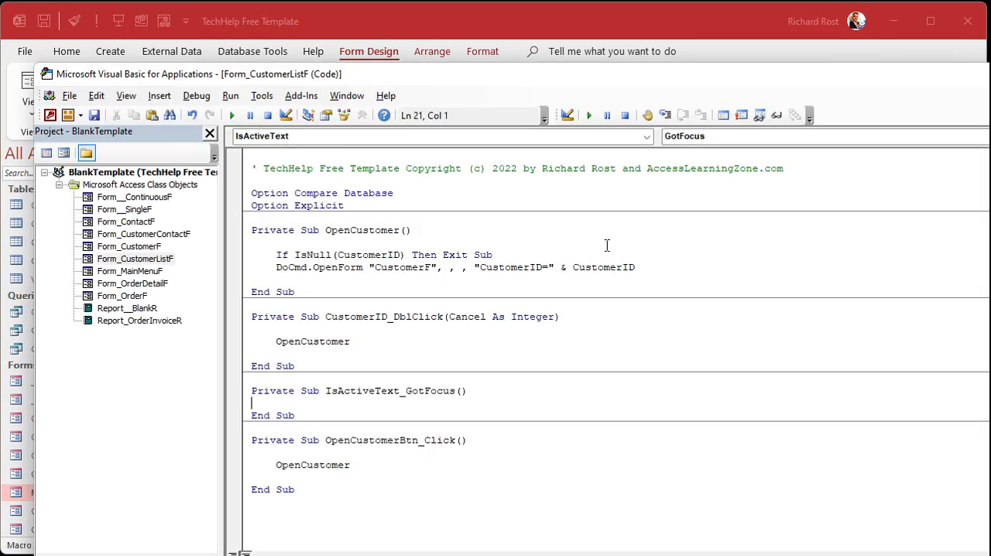
# Add the line IsActive.SetFocus to the IsActiveText_GotFocus procedure and return to the form.
pyautogui.press('Return')
pyautogui.write('isactive.setfoc')
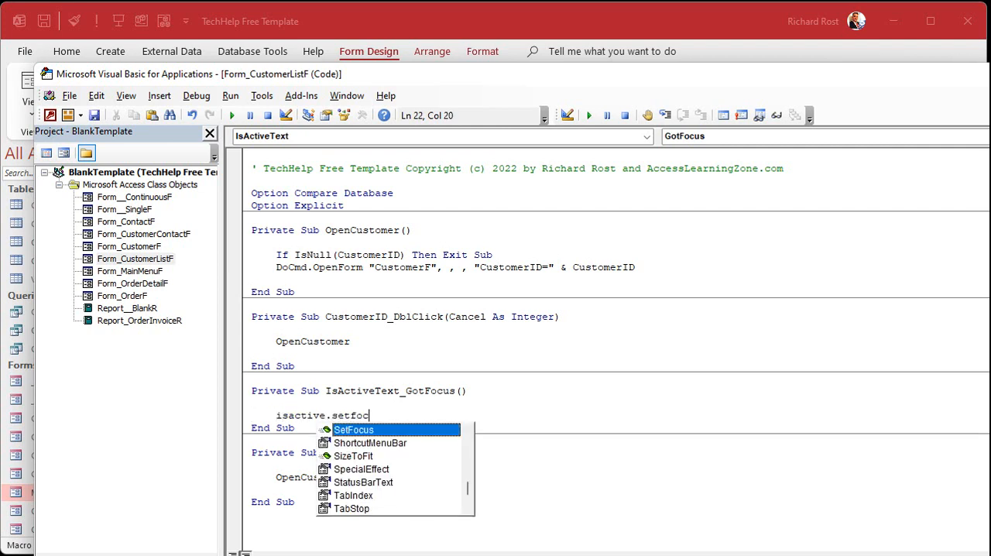
pyautogui.press('Return')
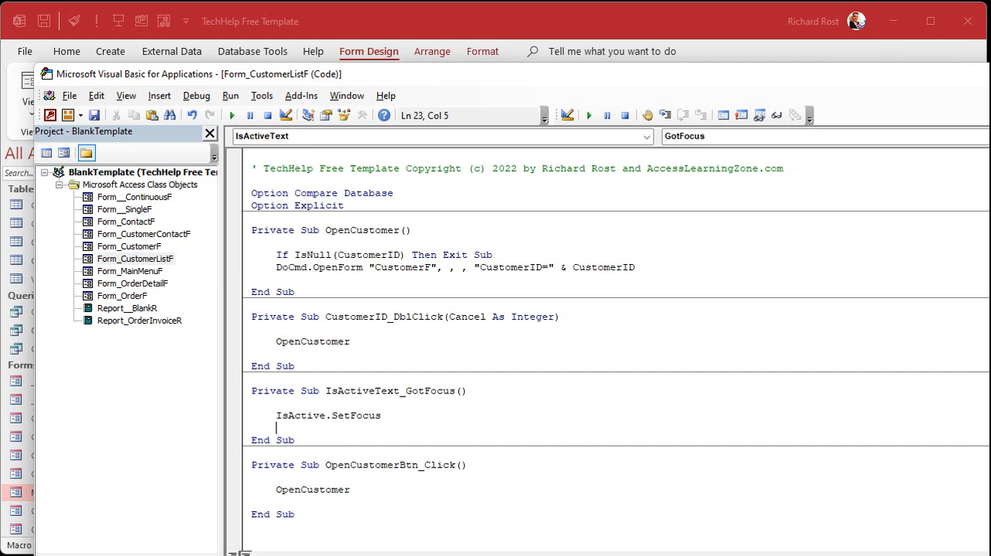
pyautogui.hotkey('alt', 'q')
# Reopen the customer list and test whether selecting the coloured boxes for customers 3 and 10 moves focus to their check boxes.
pyautogui.click(654, 187)
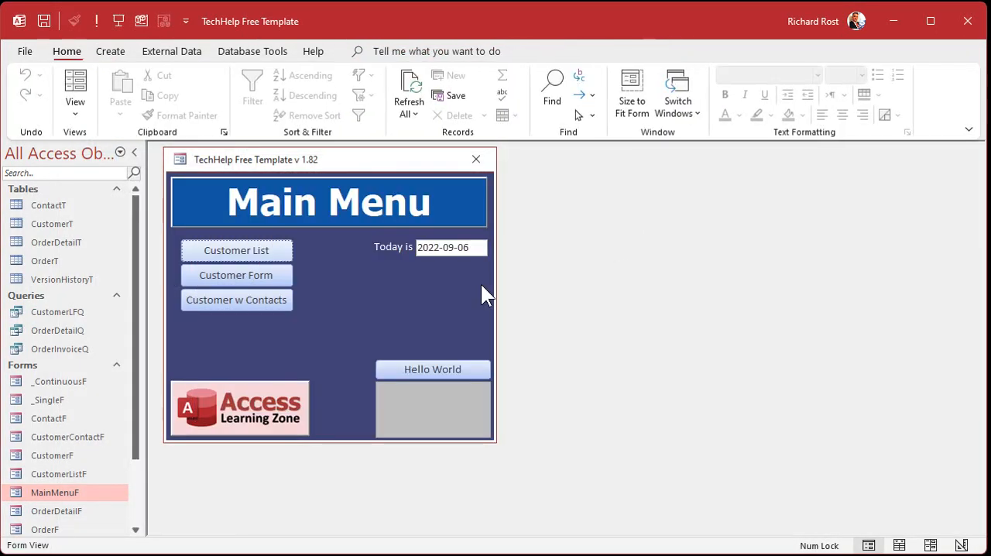
pyautogui.click(262, 249)
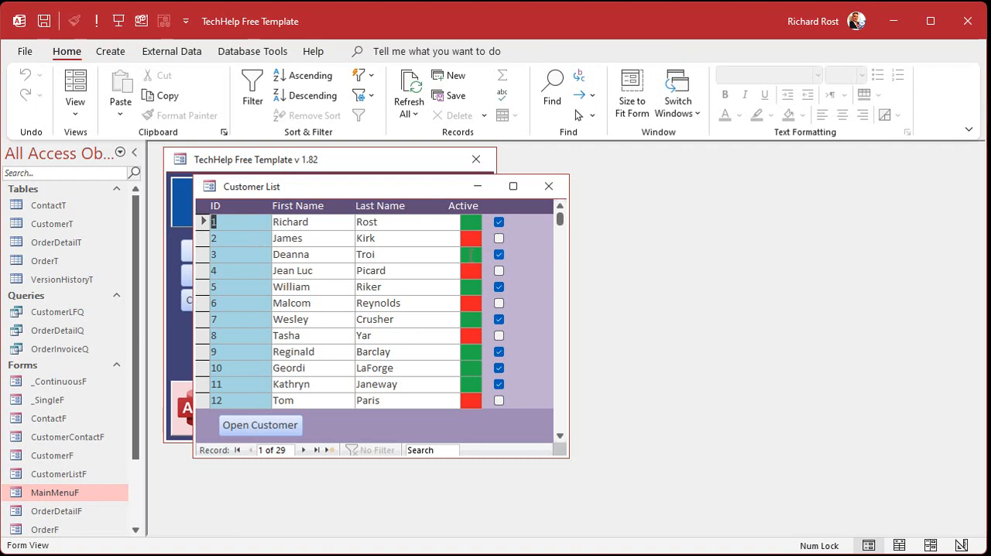
pyautogui.click(501, 254)
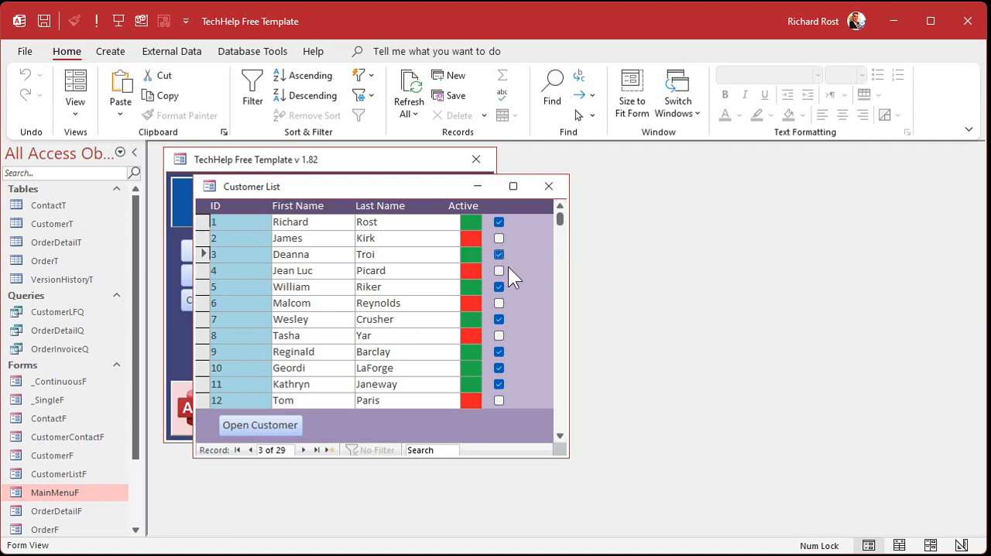
pyautogui.click(484, 372)
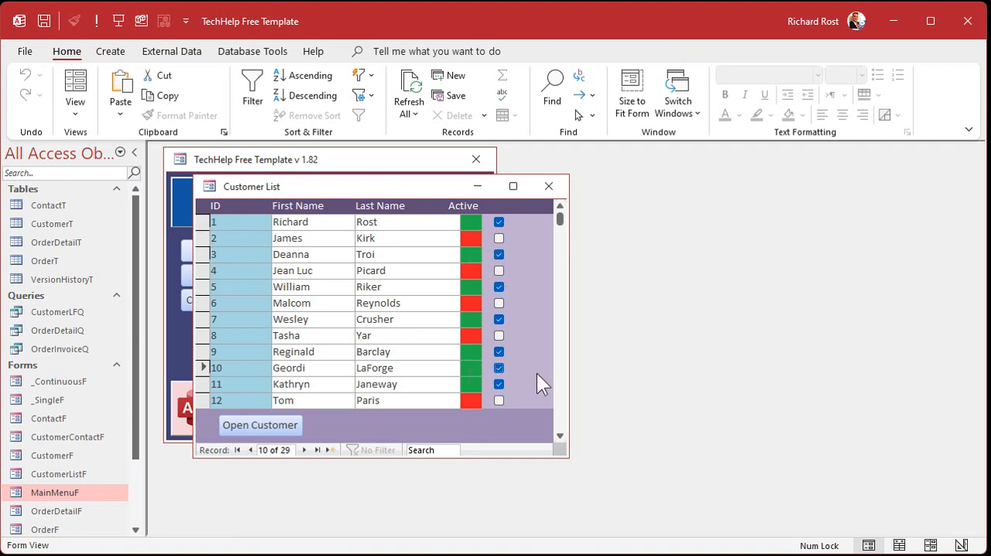
# In Design View, move the IsActive check box back onto the IsActiveText text box and centre it there.
pyautogui.rightClick(417, 188)
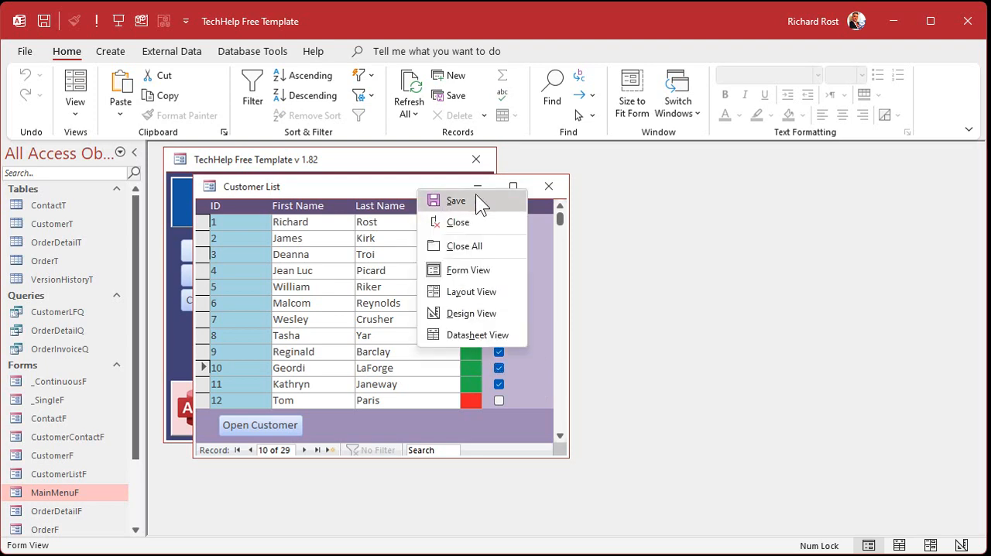
pyautogui.click(470, 313)
pyautogui.click(503, 267)
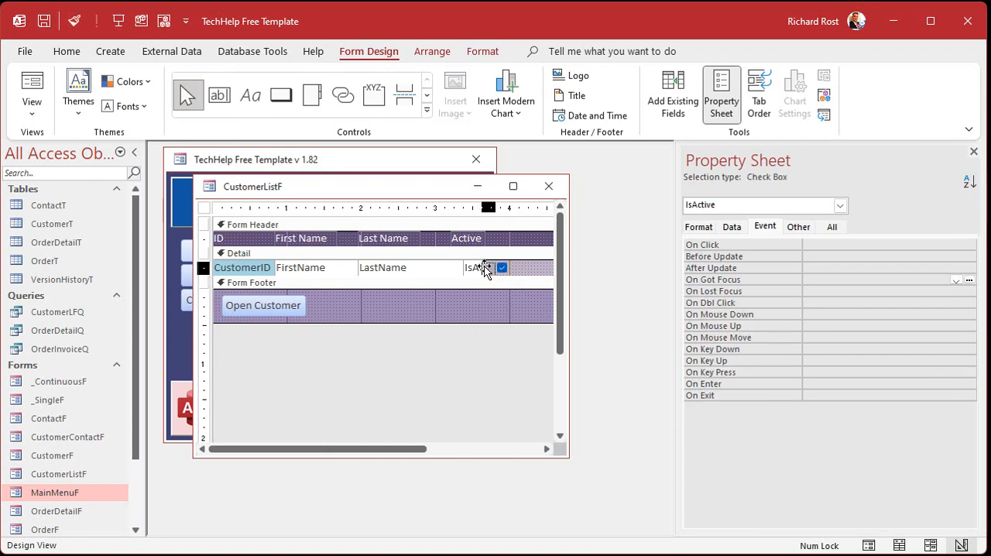
pyautogui.moveTo(473, 268); pyautogui.dragTo(473, 268)
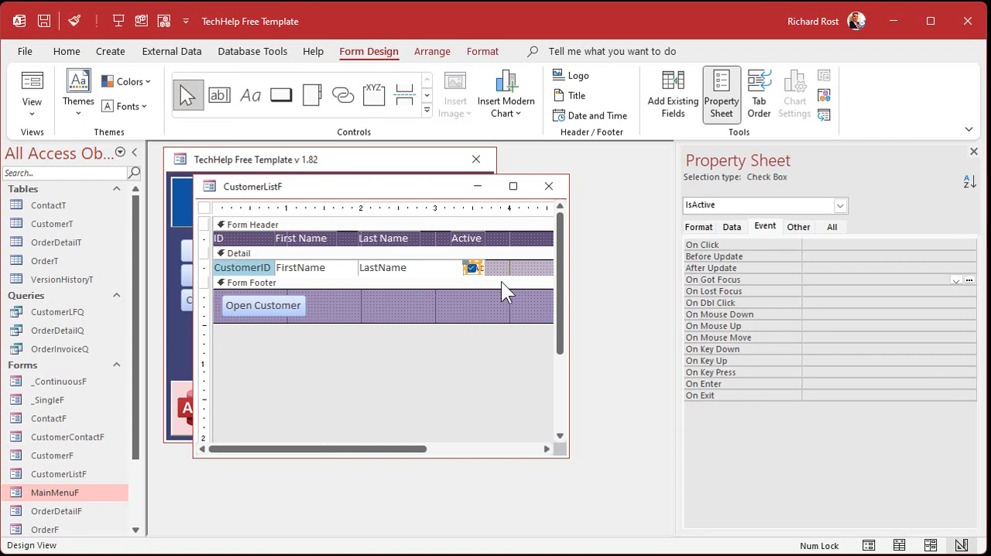
pyautogui.click(500, 271)
pyautogui.click(470, 267)
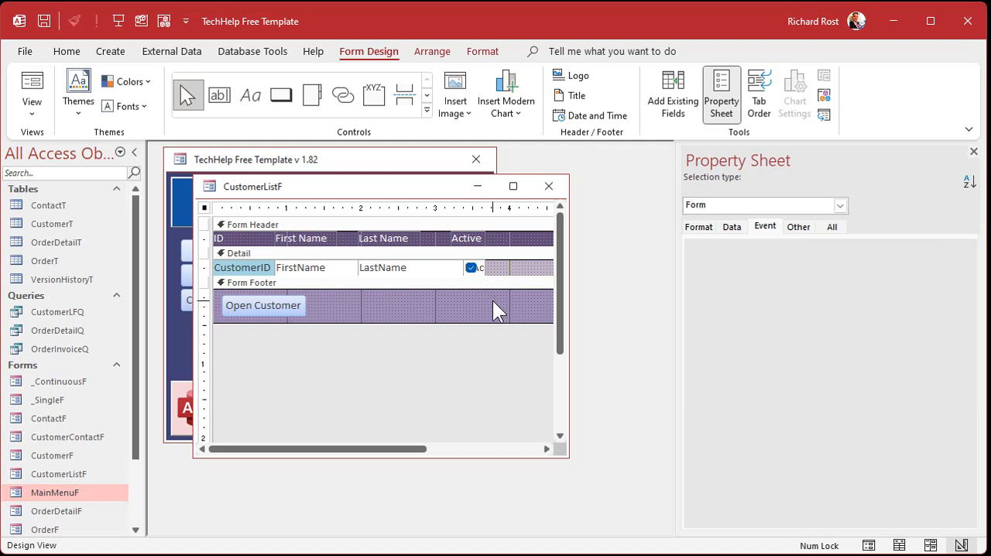
pyautogui.click(493, 300)
pyautogui.click(471, 267)
pyautogui.click(493, 265)
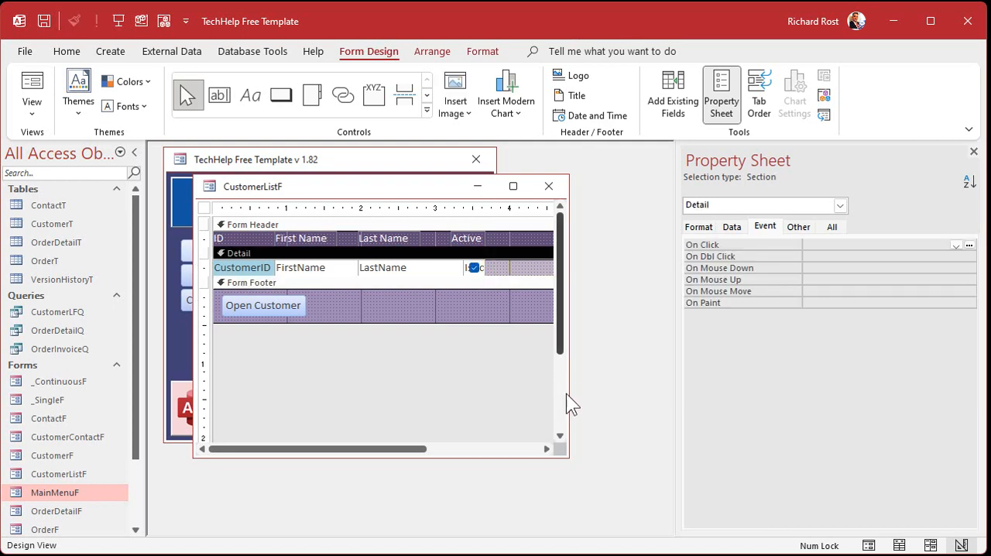
# Shrink the form's width to about 3.7 inches so it ends at the IsActiveText text box.
pyautogui.moveTo(569, 392); pyautogui.dragTo(632, 387)
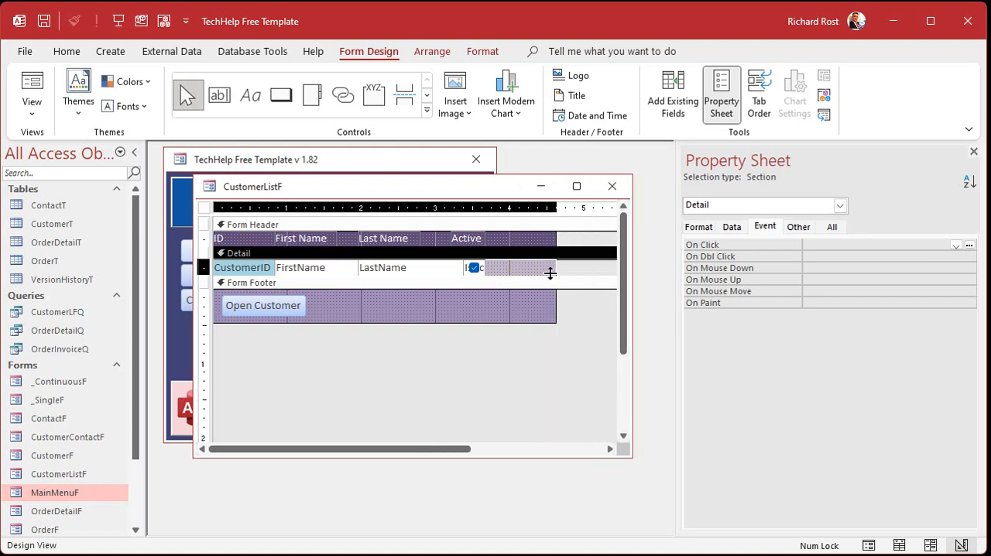
pyautogui.moveTo(555, 270); pyautogui.dragTo(484, 310)
pyautogui.click(465, 303)
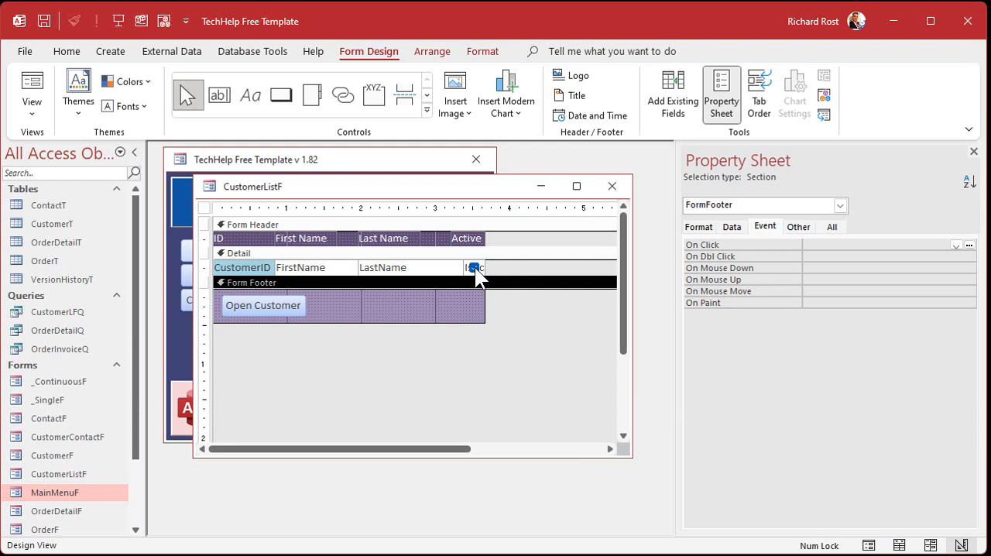
# Close the form design, reopen the customer list from the Main Menu, and test moving down from the first record's Active field.
pyautogui.click(612, 186)
pyautogui.click(413, 246)
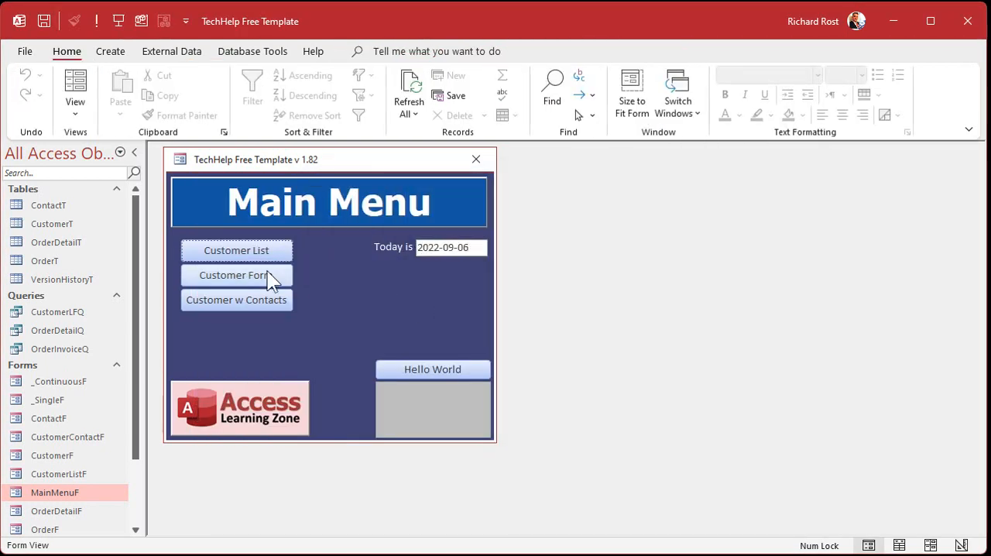
pyautogui.click(244, 250)
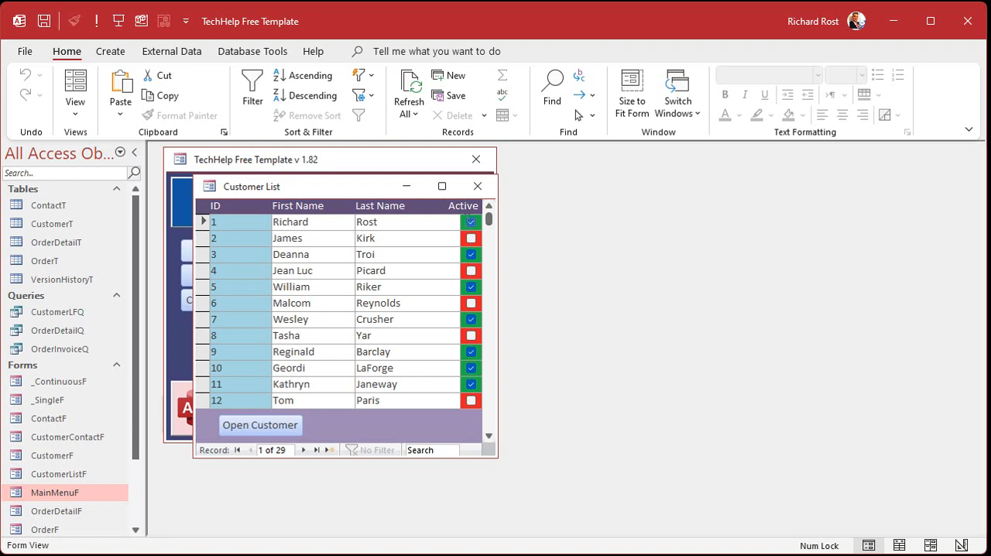
pyautogui.press('Down')
pyautogui.press('Down')
pyautogui.press('Down')
pyautogui.press('Down')
# Add the line IsActive = Not IsActive below IsActive.SetFocus in the IsActiveText_GotFocus procedure, and close the customer list form.
pyautogui.rightClick(356, 191)
pyautogui.click(433, 316)
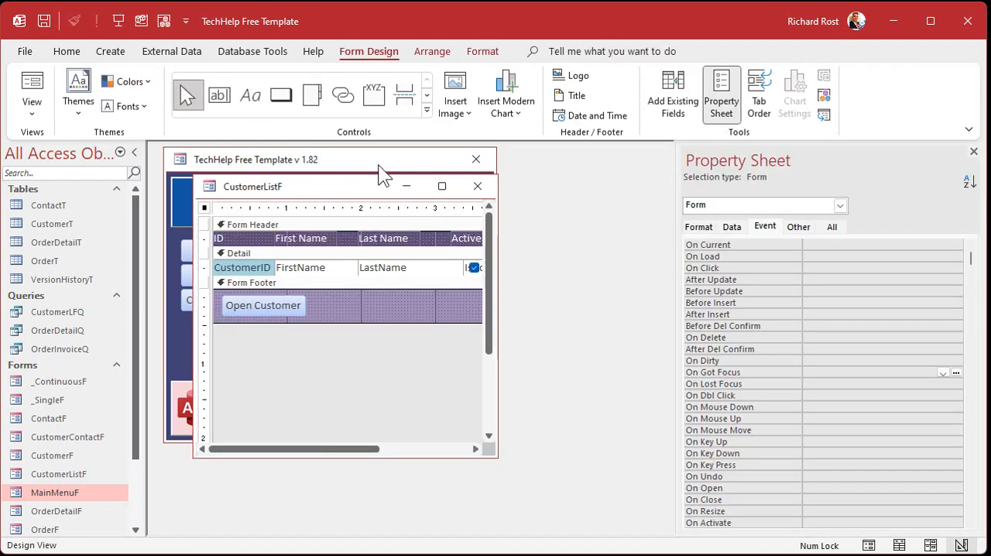
pyautogui.hotkey('alt', 'F11')
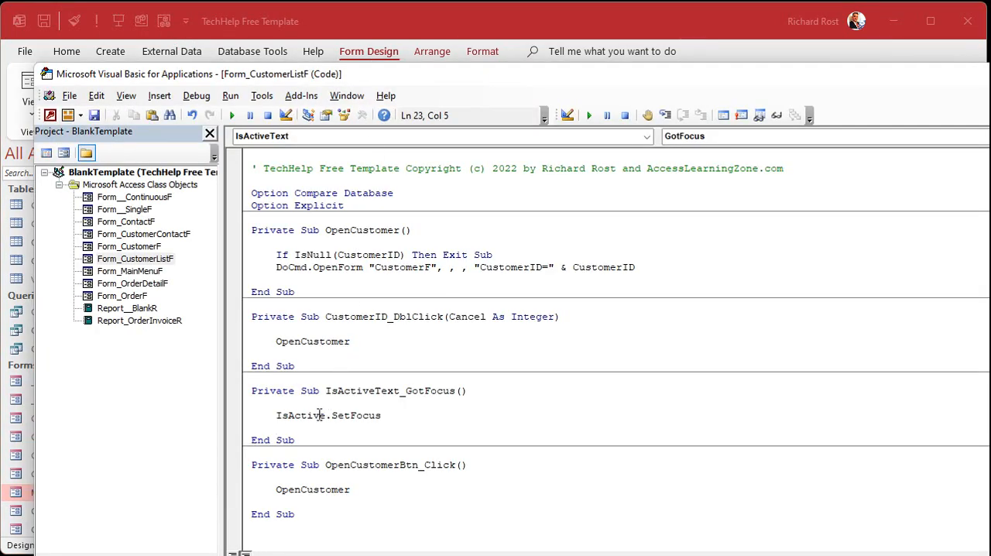
pyautogui.click(413, 416)
pyautogui.press('Return')
pyautogui.write('isac')
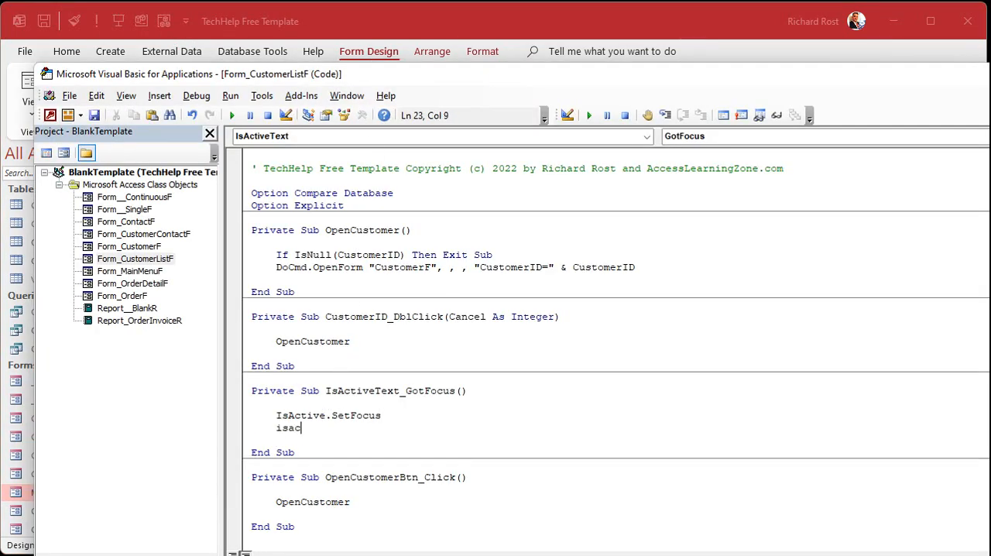
pyautogui.write('tive = not isactive')
pyautogui.press('Return')
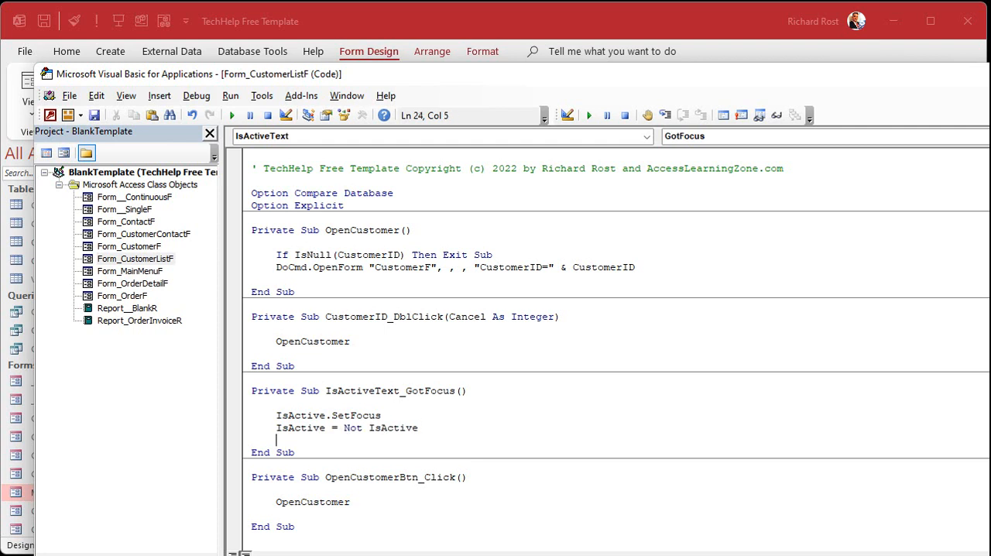
pyautogui.click(634, 23)
pyautogui.click(477, 185)
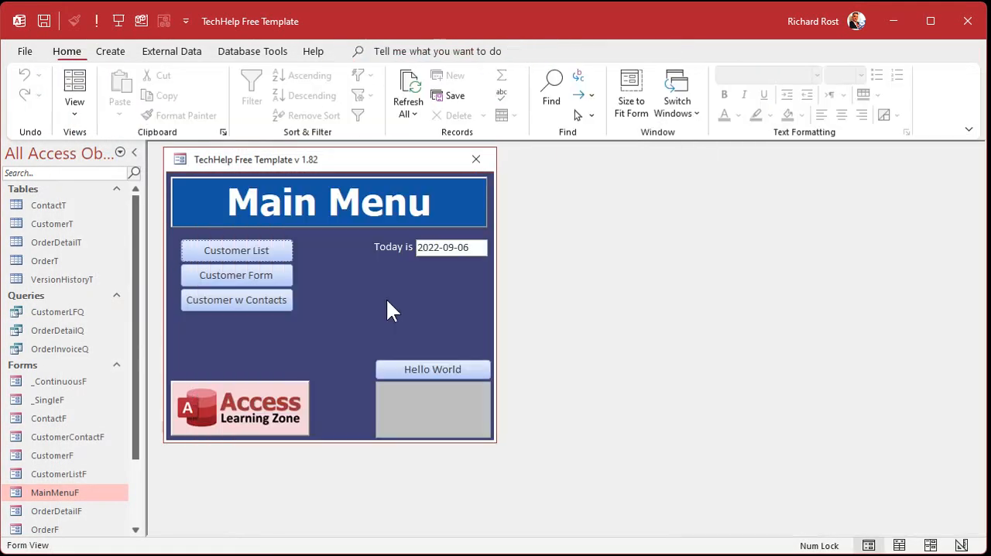
# Open the customer list from the Main Menu, test toggling the Active boxes of records 2, 4, 5 and 7, and close the list.
pyautogui.click(237, 251)
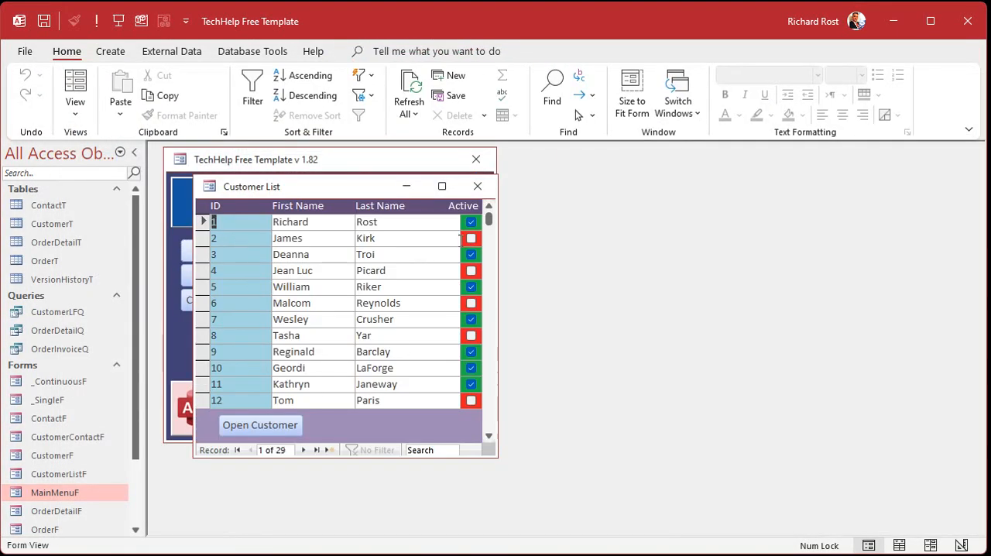
pyautogui.click(471, 239)
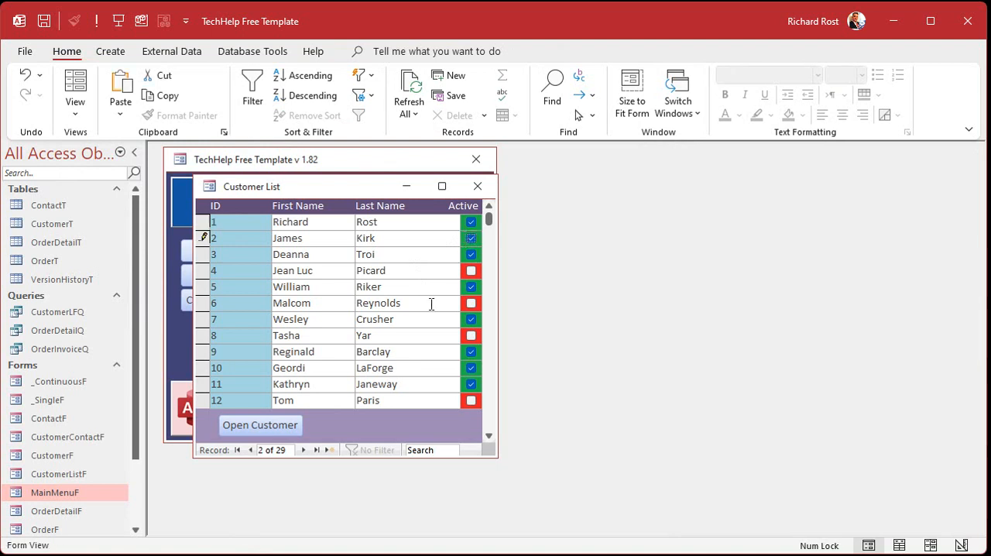
pyautogui.click(470, 271)
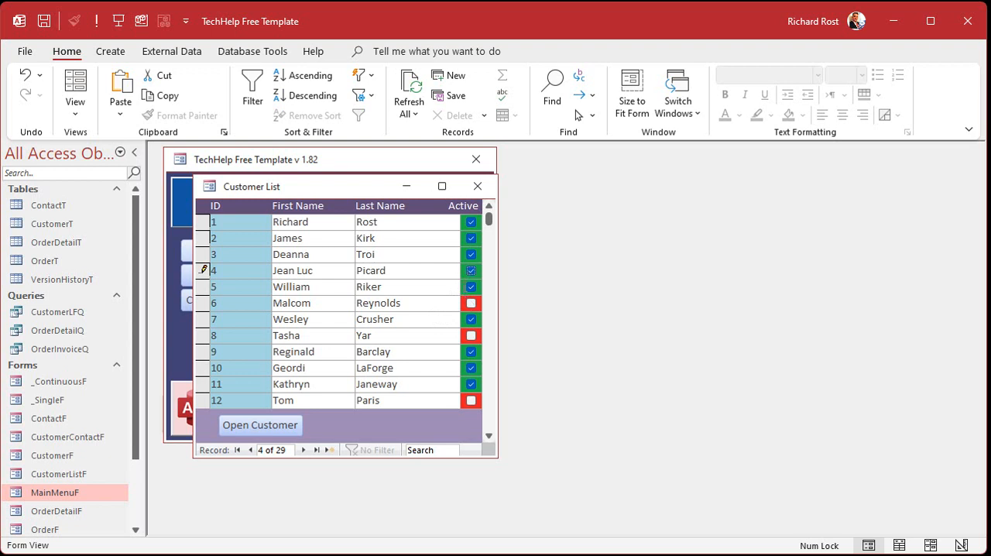
pyautogui.click(471, 287)
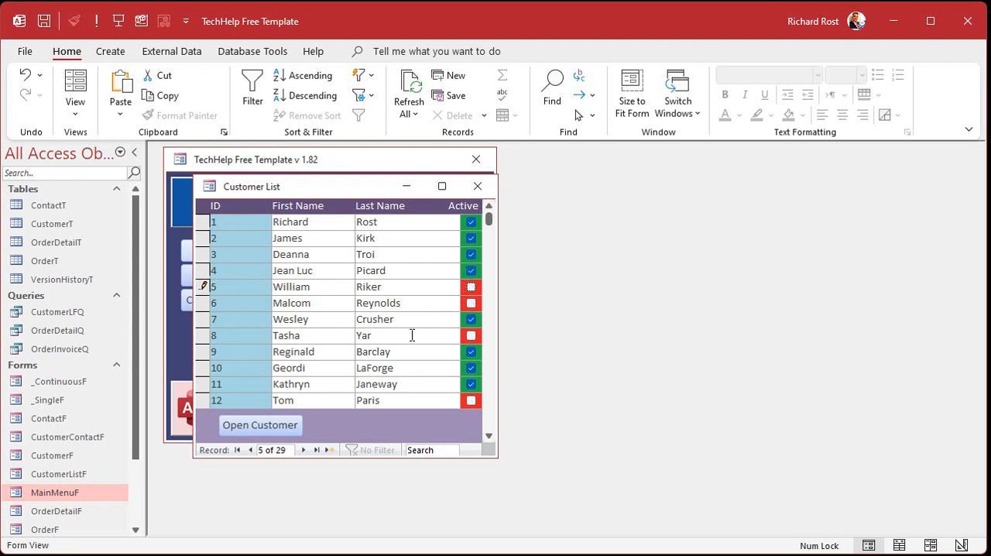
pyautogui.click(471, 320)
pyautogui.click(471, 321)
pyautogui.click(477, 186)
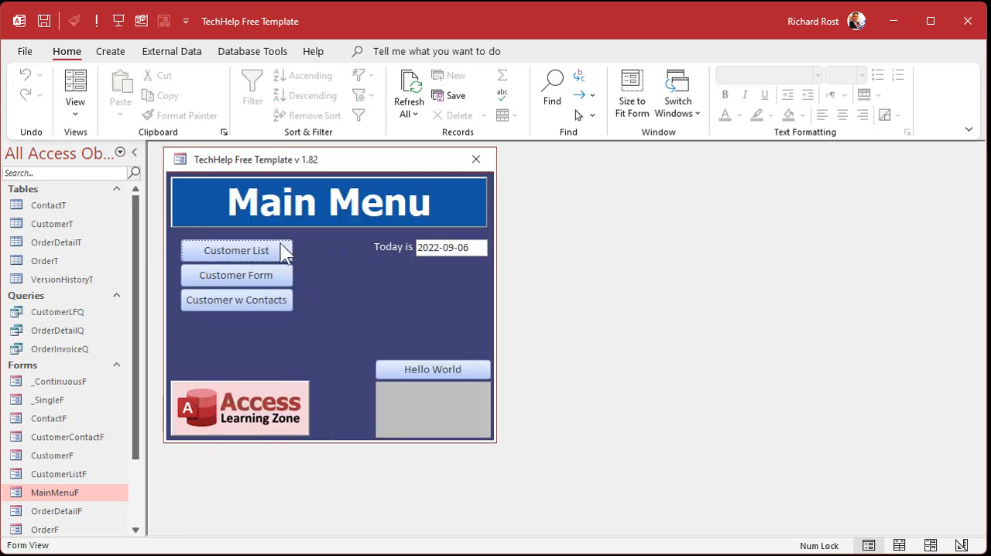
# Open the customer form in Design View and create an After Update event procedure for its IsActive check box.
pyautogui.click(255, 279)
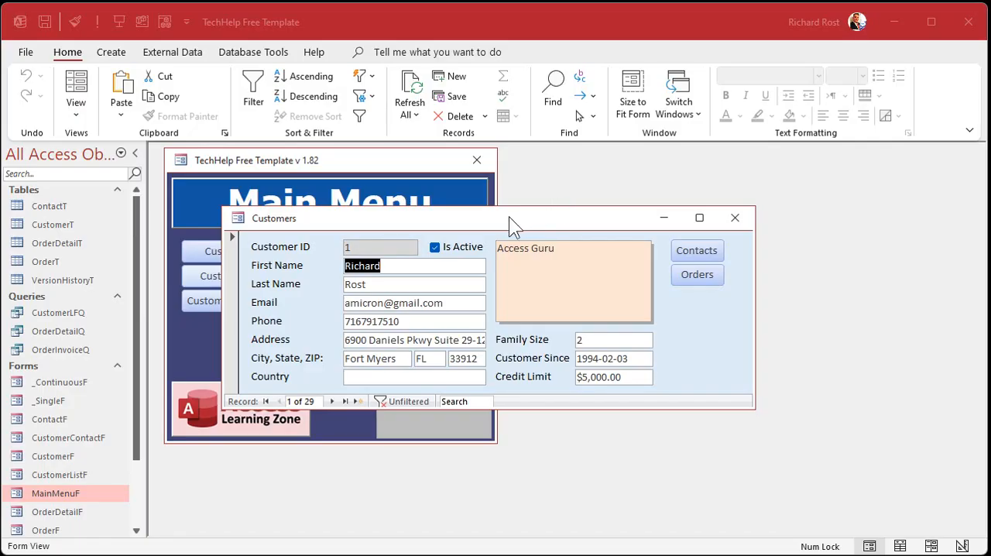
pyautogui.rightClick(509, 217)
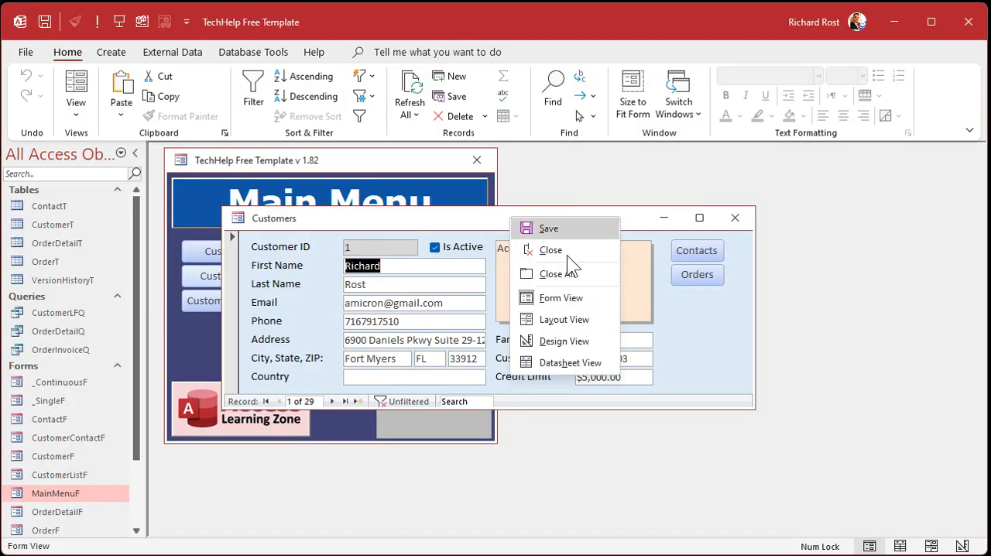
pyautogui.click(557, 341)
pyautogui.click(437, 284)
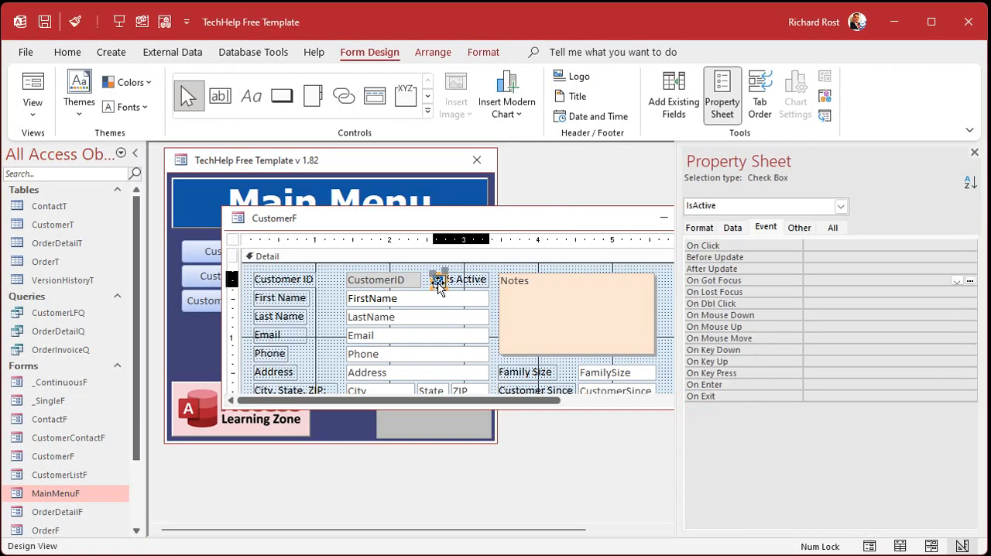
pyautogui.click(823, 269)
pyautogui.click(969, 268)
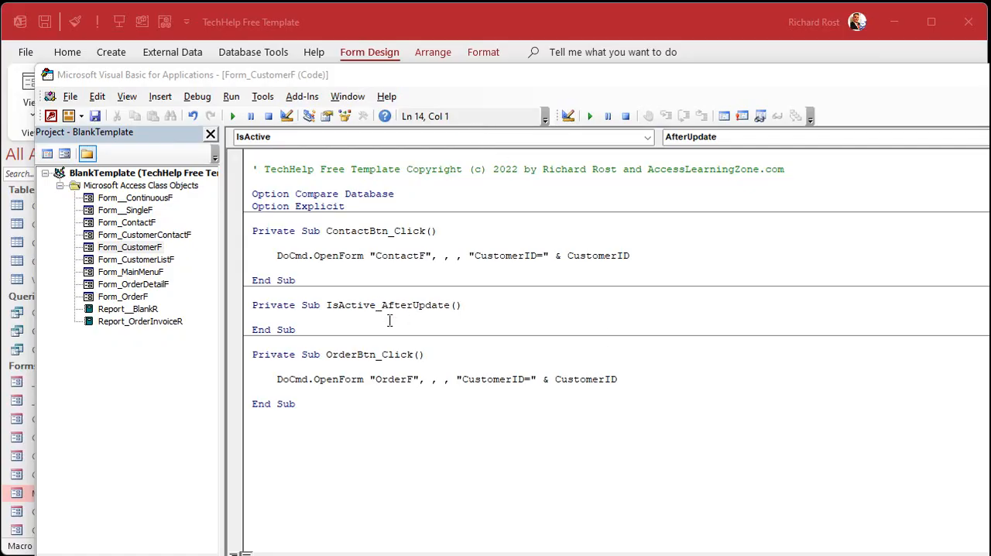
pyautogui.press('Return')
pyautogui.press('Tab')
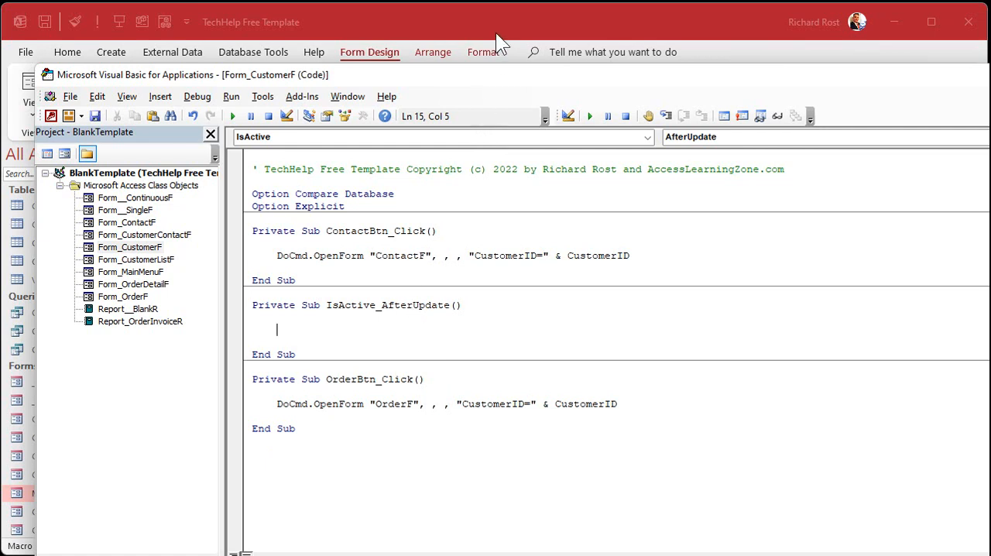
# Back in the CustomerF form design, rename the Is Active check box's label to IsActiveLabel and close the Property Sheet.
pyautogui.click(499, 10)
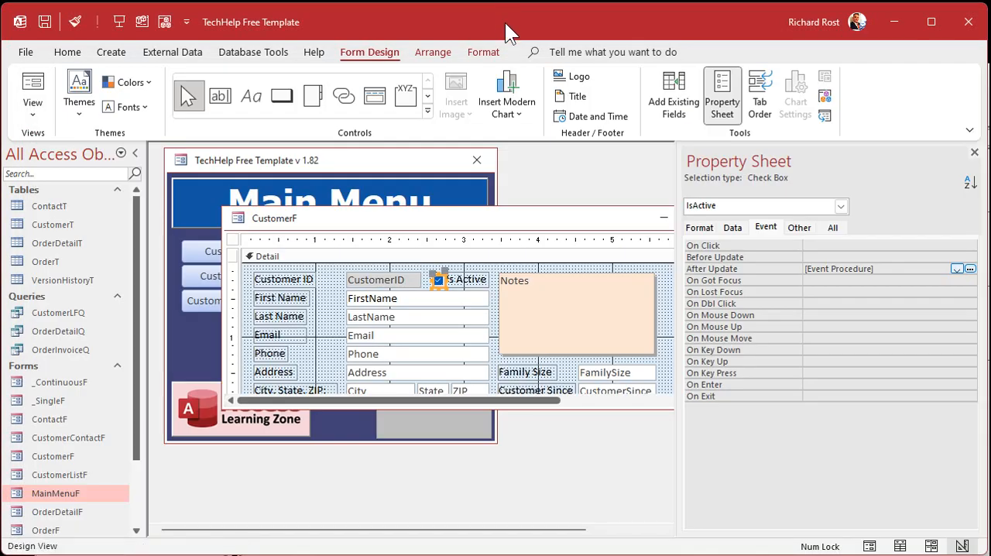
pyautogui.click(475, 280)
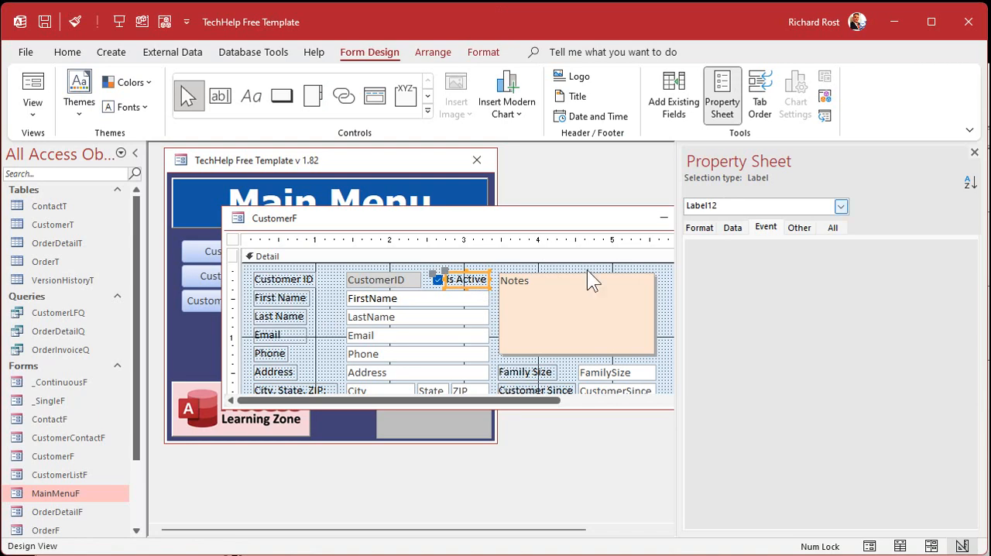
pyautogui.click(364, 301)
pyautogui.click(295, 302)
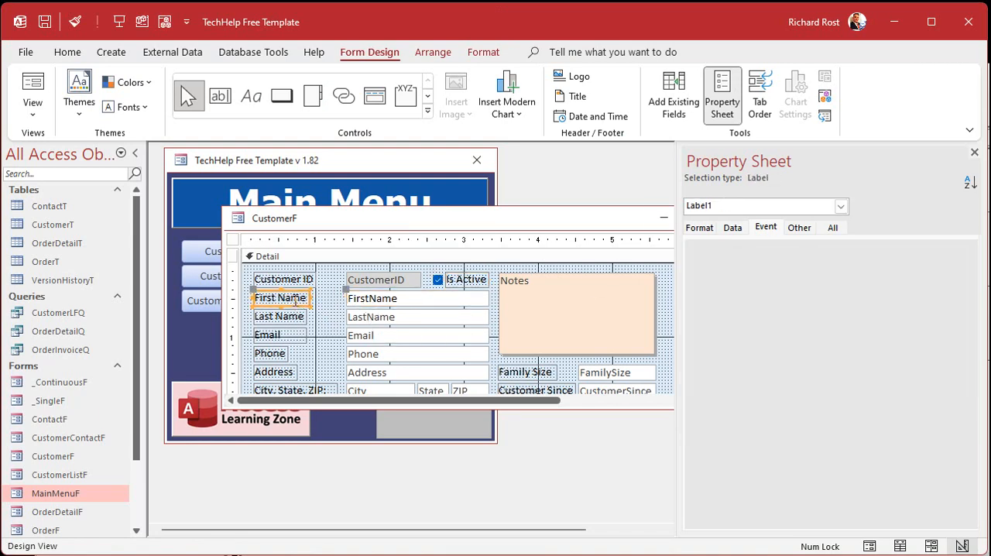
pyautogui.click(385, 299)
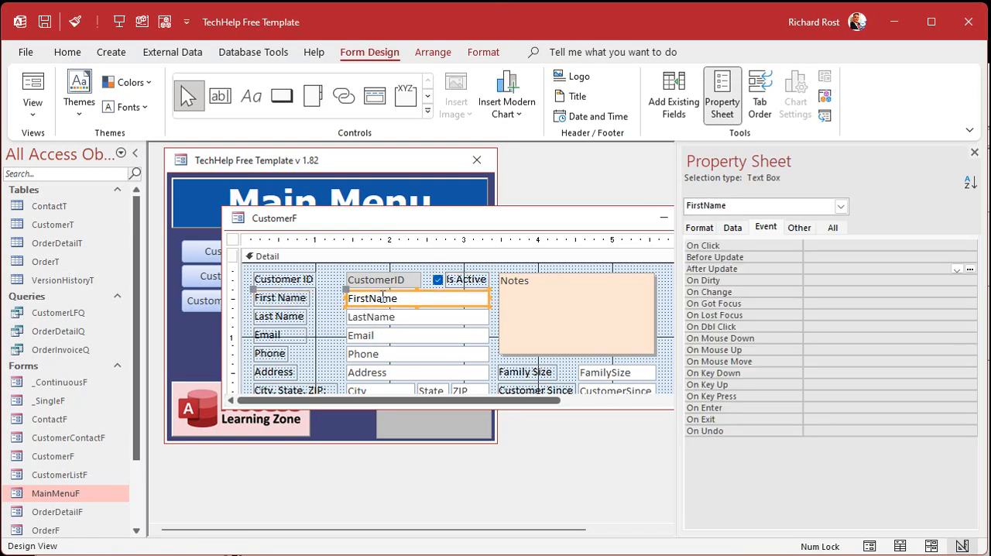
pyautogui.click(470, 285)
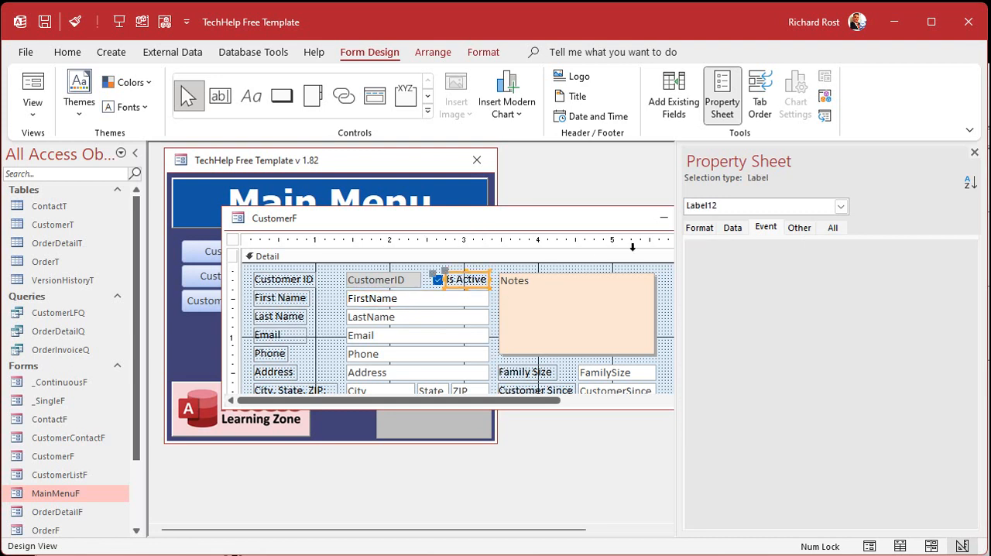
pyautogui.click(832, 230)
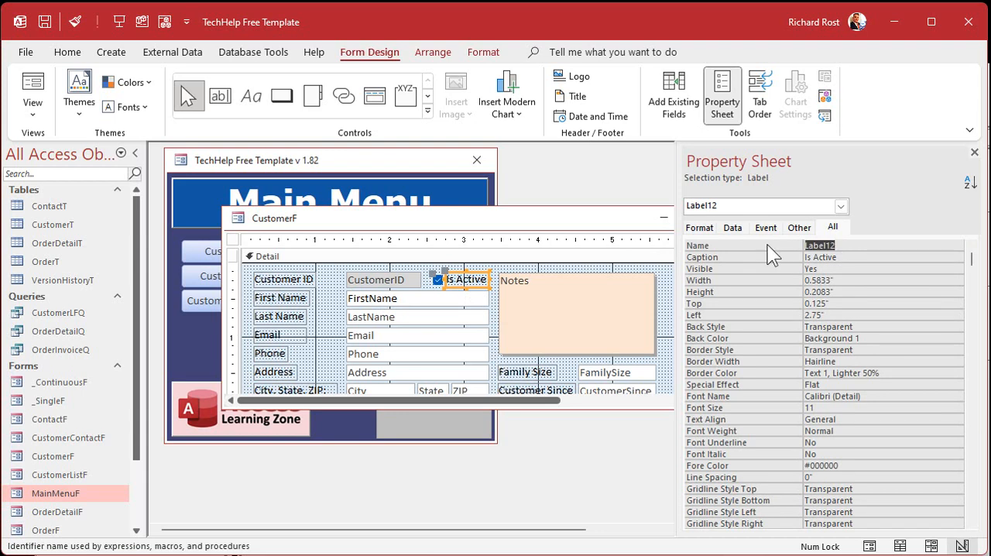
pyautogui.write('IsActiveLabel')
pyautogui.press('Return')
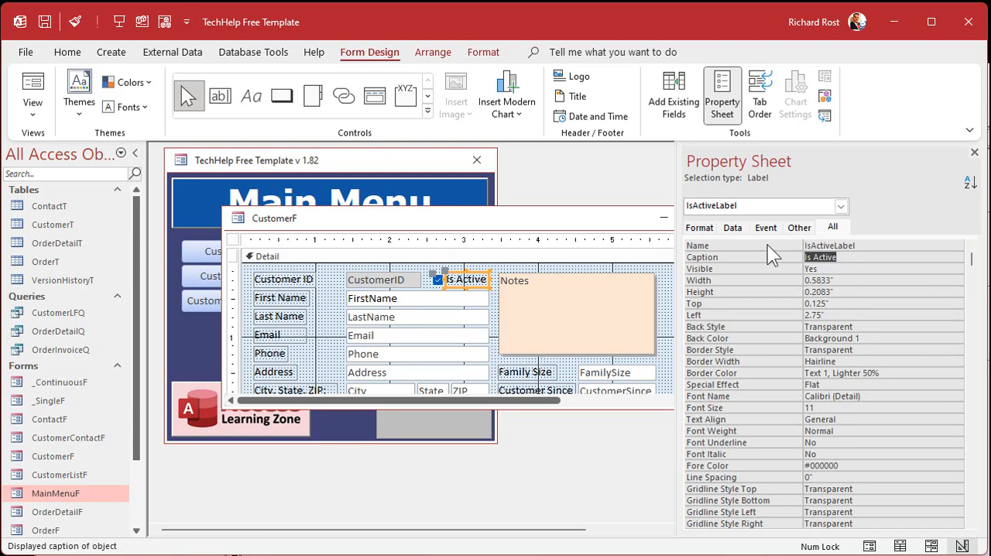
pyautogui.click(975, 152)
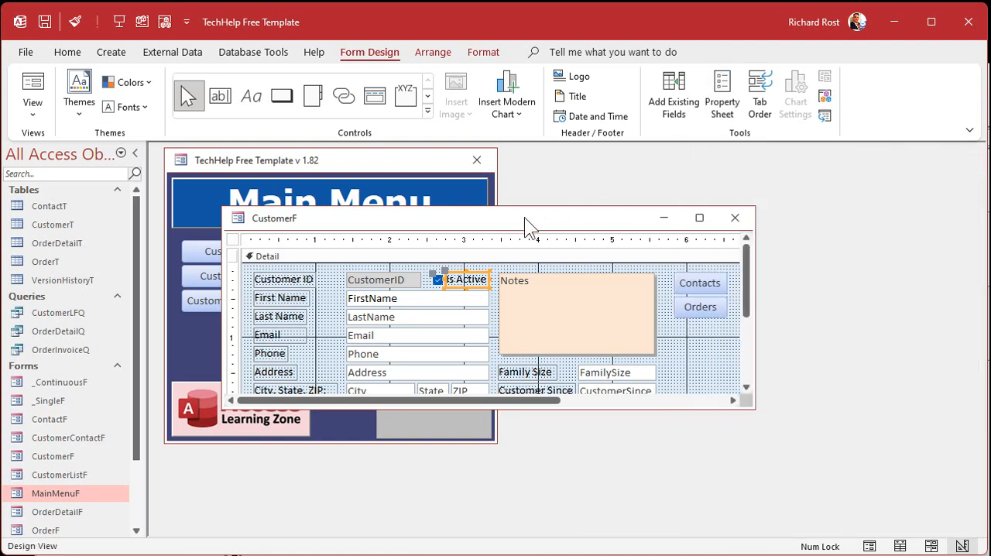
# In IsActive_AfterUpdate, write If IsActive Then followed by the line IsActiveLabel.BackColor = vbGreen.
pyautogui.click(990, 234)
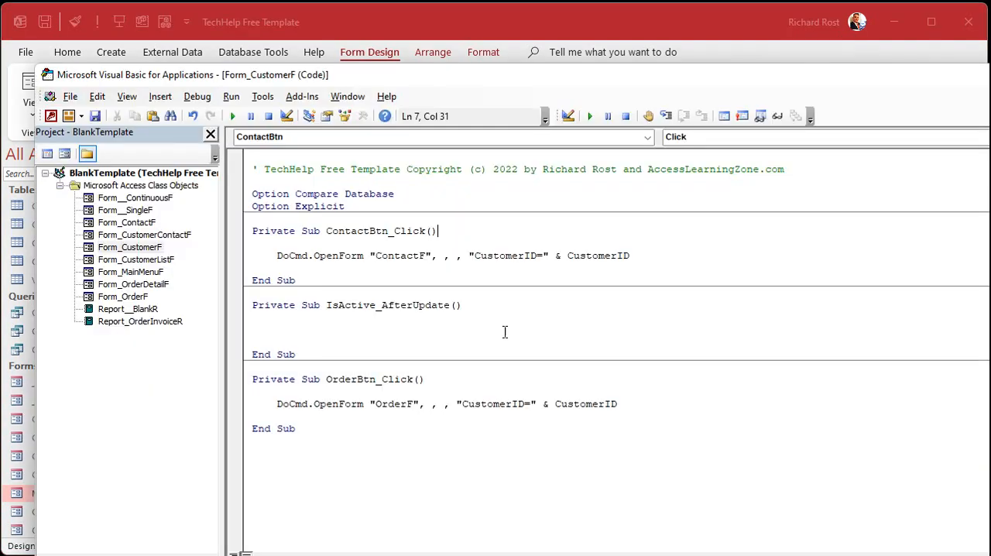
pyautogui.click(356, 332)
pyautogui.write('if i')
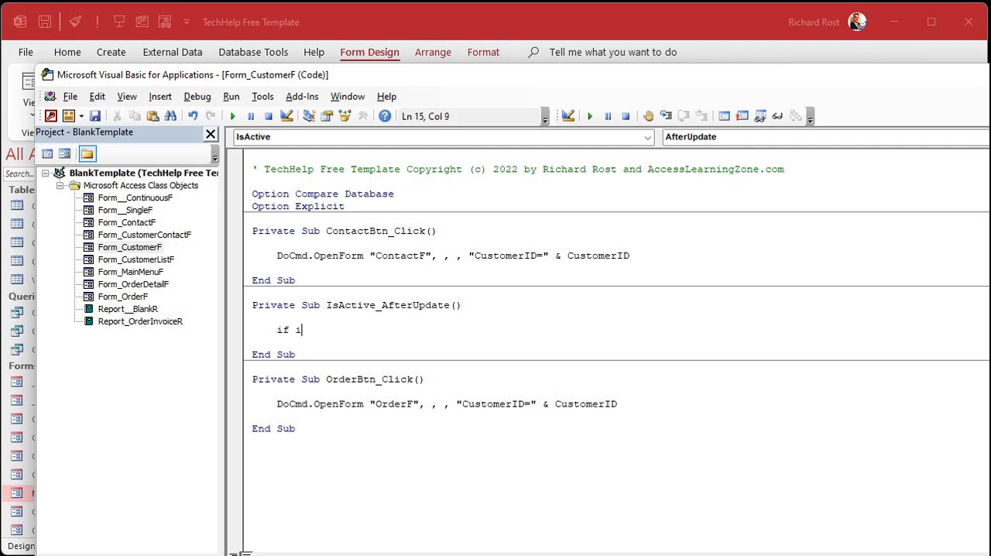
pyautogui.write('sactive then')
pyautogui.press('Return')
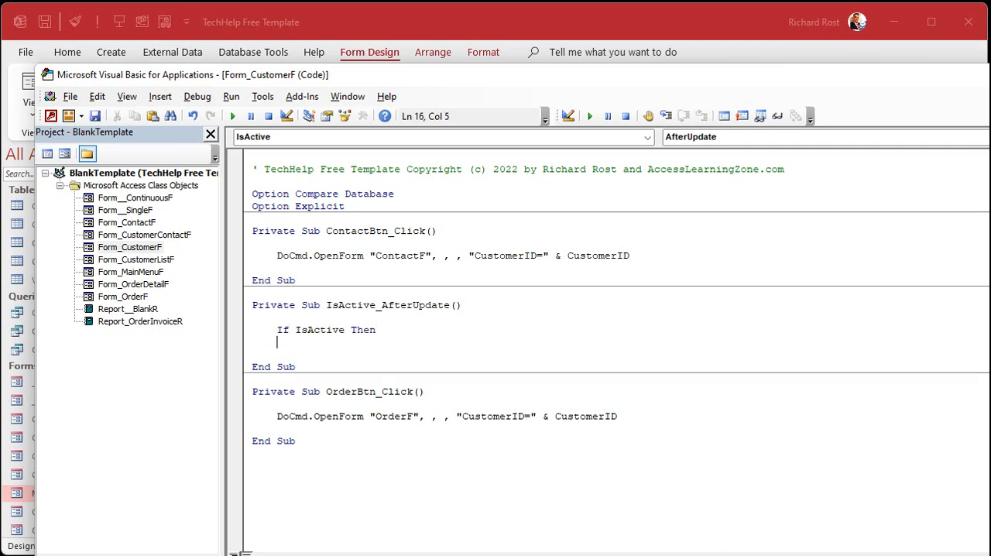
pyautogui.press('Tab')
pyautogui.write('isactivelabel.BackCo')
pyautogui.write('lor')
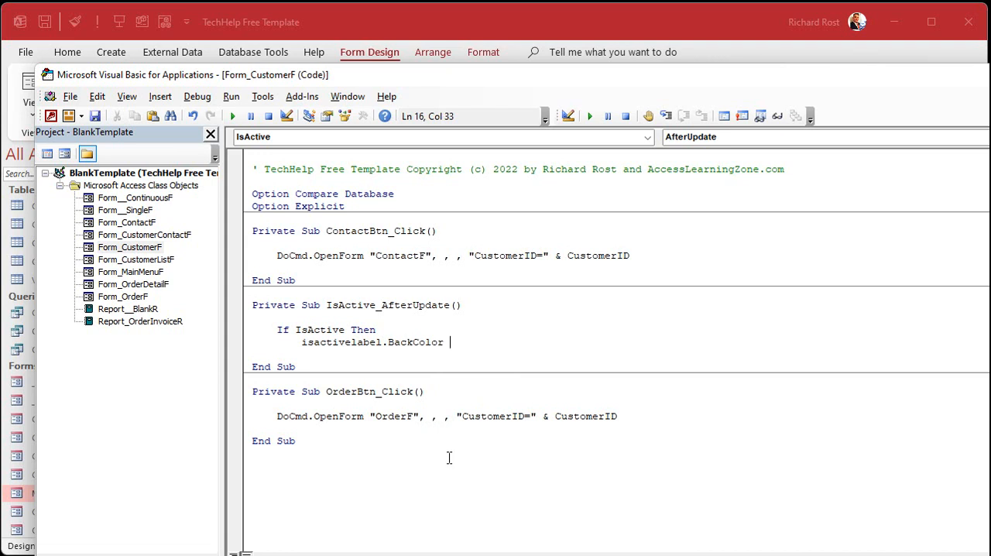
pyautogui.write('= vbgreen')
pyautogui.press('Return')
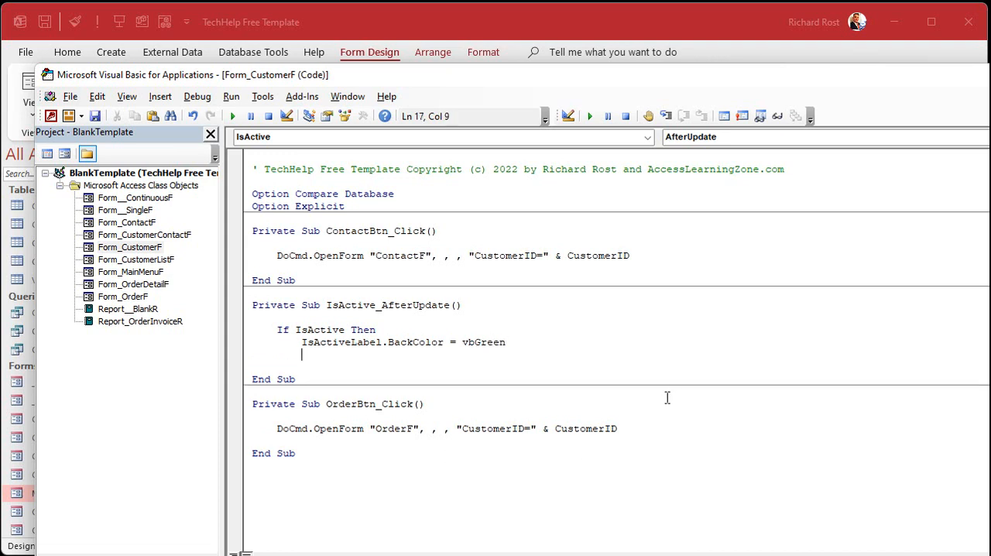
# Try rgb(100,200,100) in place of vbGreen as the label's BackColor value, and restore vbGreen.
pyautogui.doubleClick(482, 341)
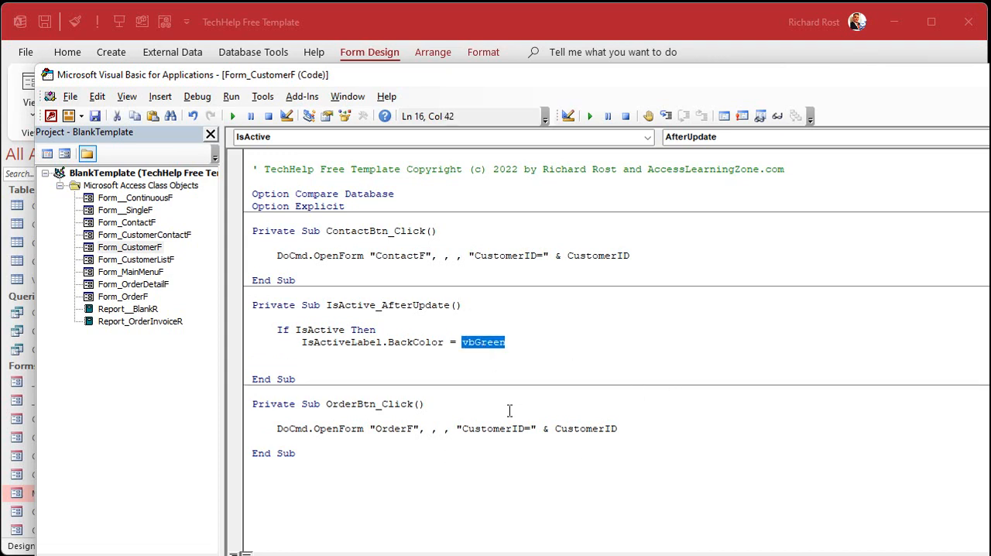
pyautogui.write('rgb(100,')
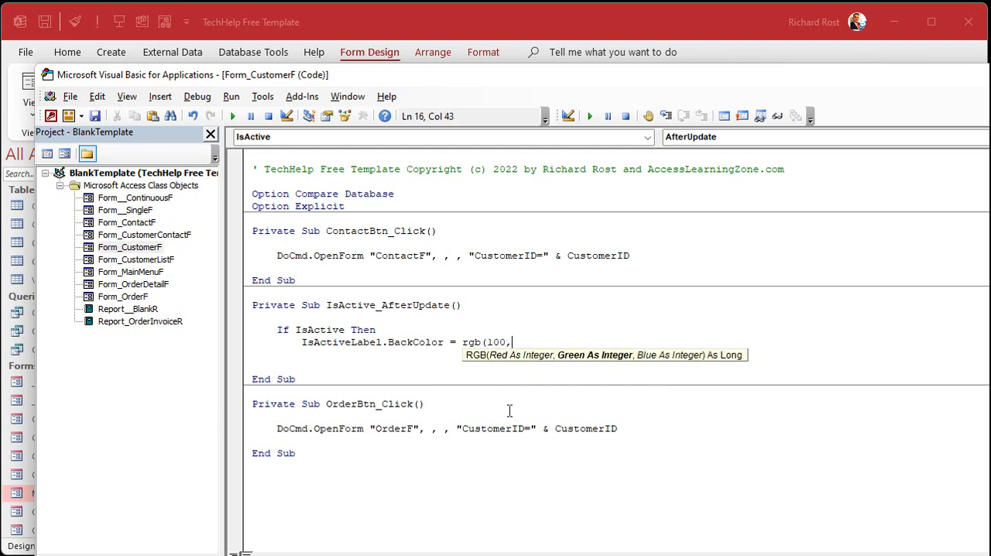
pyautogui.write('200,100')
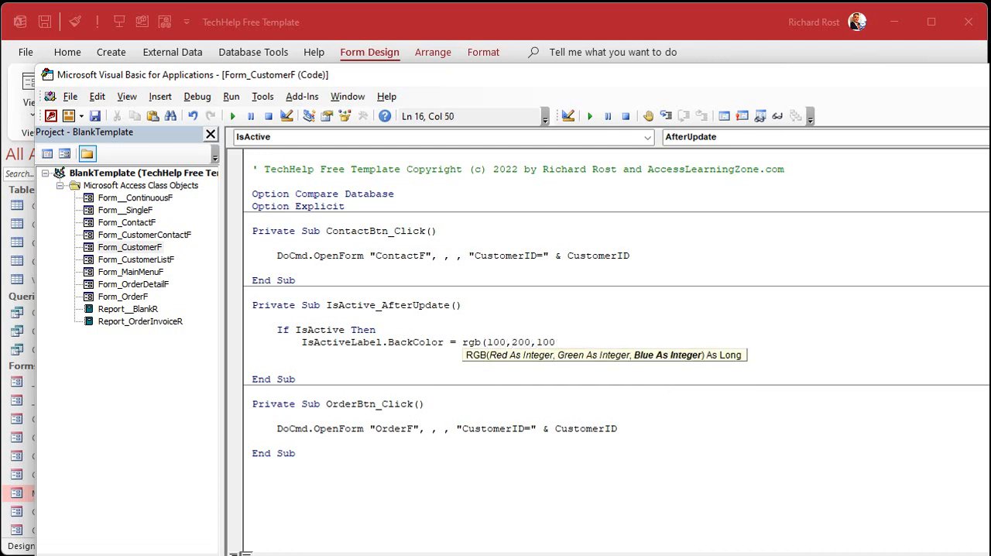
pyautogui.hotkey('shift', 'Left')
pyautogui.hotkey('shift', 'Left')
pyautogui.hotkey('shift', 'Left')
pyautogui.hotkey('shift', 'Left')
pyautogui.hotkey('shift', 'Left')
pyautogui.hotkey('shift', 'Left')
pyautogui.hotkey('shift', 'Left')
pyautogui.hotkey('shift', 'Left')
pyautogui.hotkey('shift', 'Left')
pyautogui.hotkey('shift', 'Left')
pyautogui.hotkey('shift', 'Left')
pyautogui.hotkey('shift', 'Left')
pyautogui.hotkey('shift', 'Left')
pyautogui.hotkey('shift', 'Left')
pyautogui.hotkey('shift', 'Left')
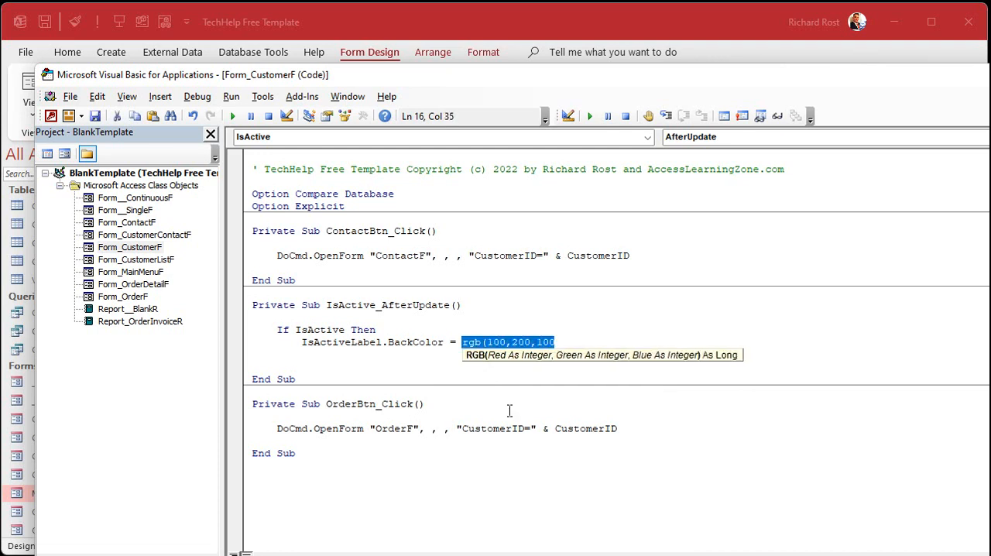
pyautogui.write('vbgreen')
pyautogui.press('Return')
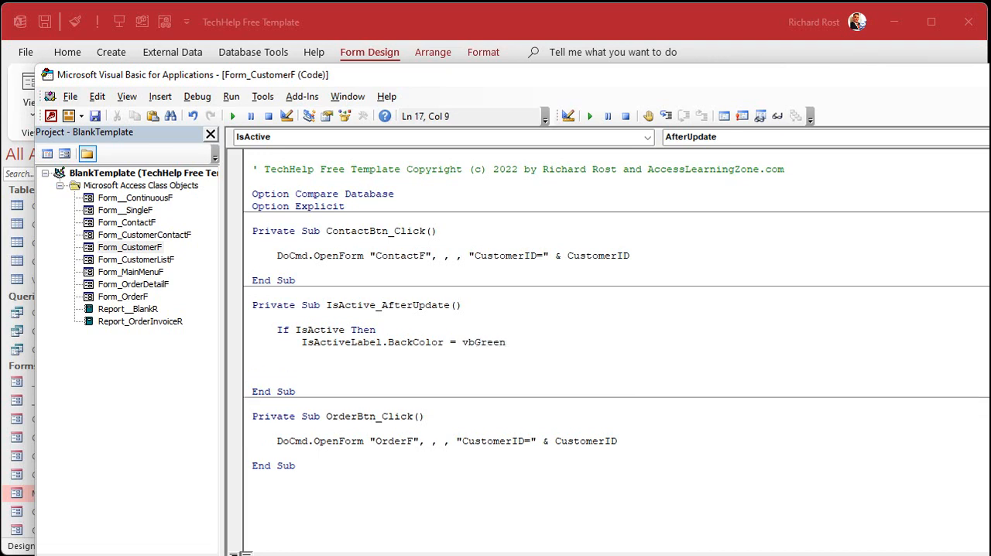
# Try to reference a back color property on the IsActive check box itself below the vbGreen line, and delete the attempt.
pyautogui.press('Return')
pyautogui.write('active.')
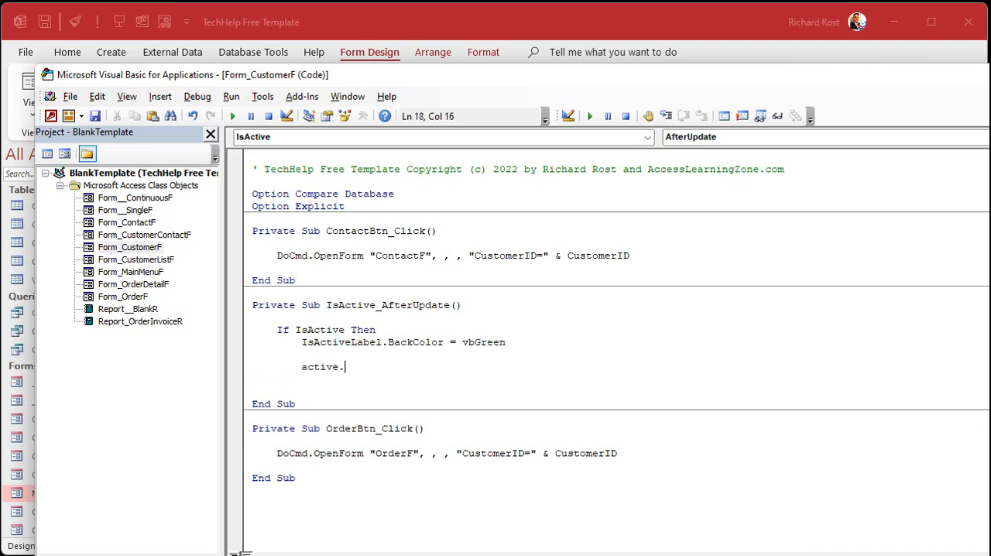
pyautogui.press('BackSpace')
pyautogui.press('BackSpace')
pyautogui.press('BackSpace')
pyautogui.press('BackSpace')
pyautogui.press('BackSpace')
pyautogui.press('BackSpace')
pyautogui.press('BackSpace')
pyautogui.write('isacgi')
pyautogui.press('BackSpace')
pyautogui.press('BackSpace')
pyautogui.write('tive.back')
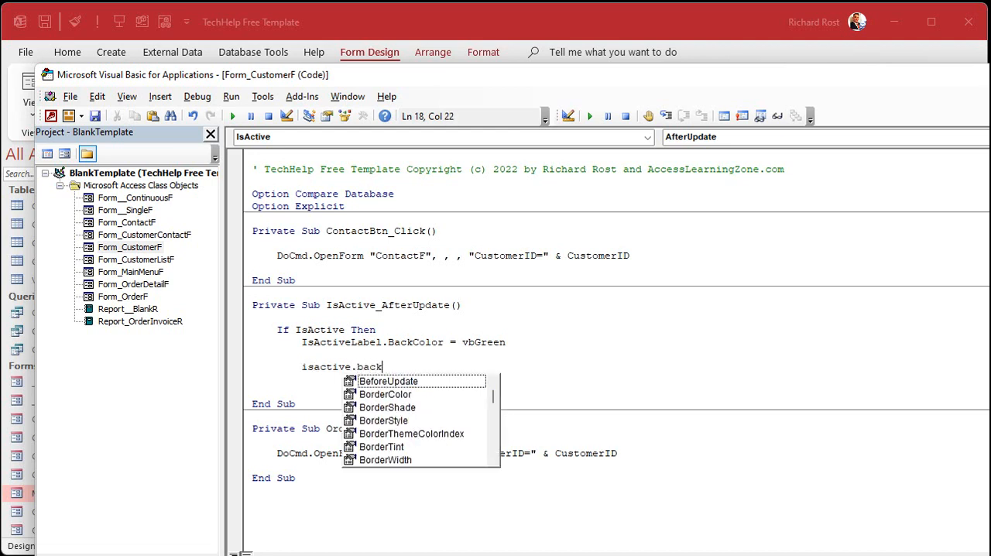
pyautogui.press('Down')
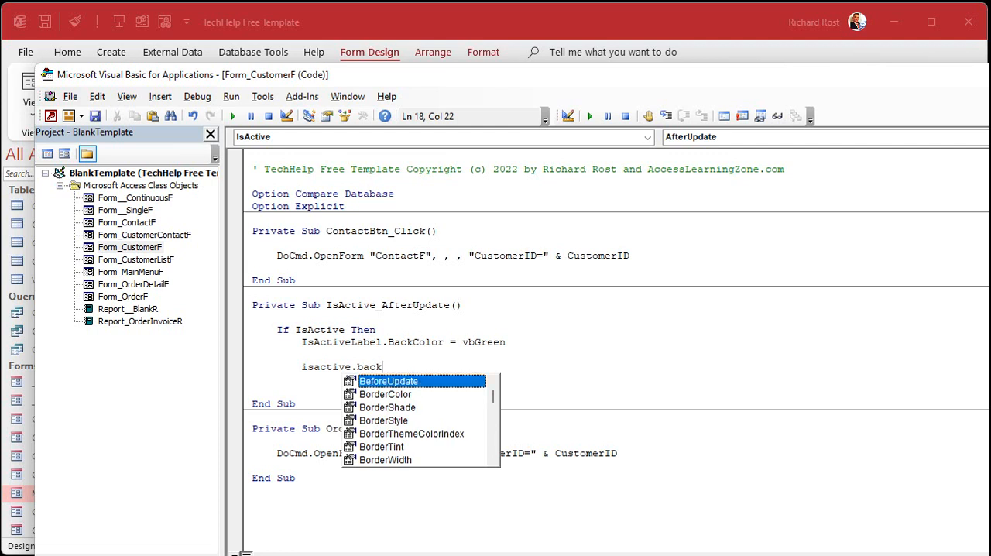
pyautogui.press('Escape')
pyautogui.hotkey('shift', 'Up')
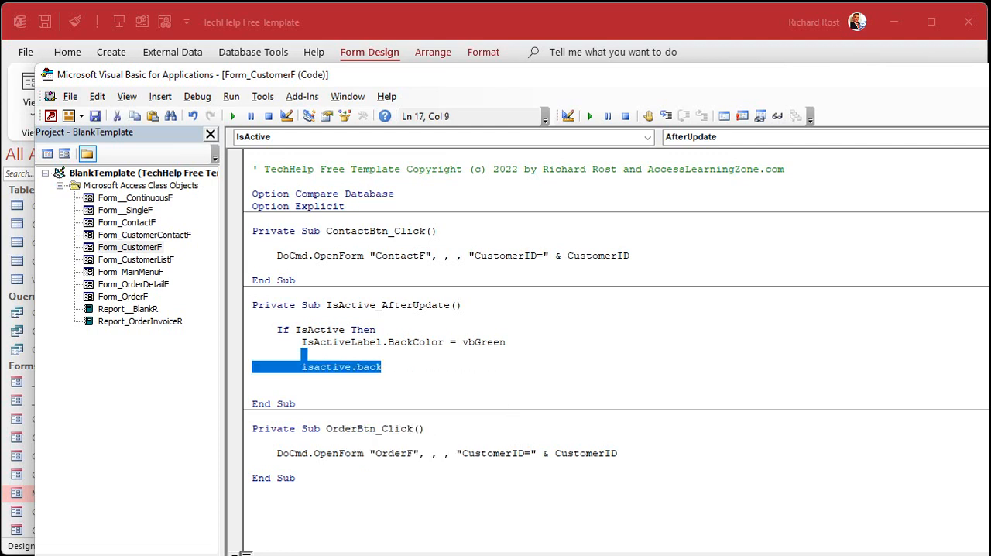
pyautogui.press('BackSpace')
pyautogui.press('BackSpace')
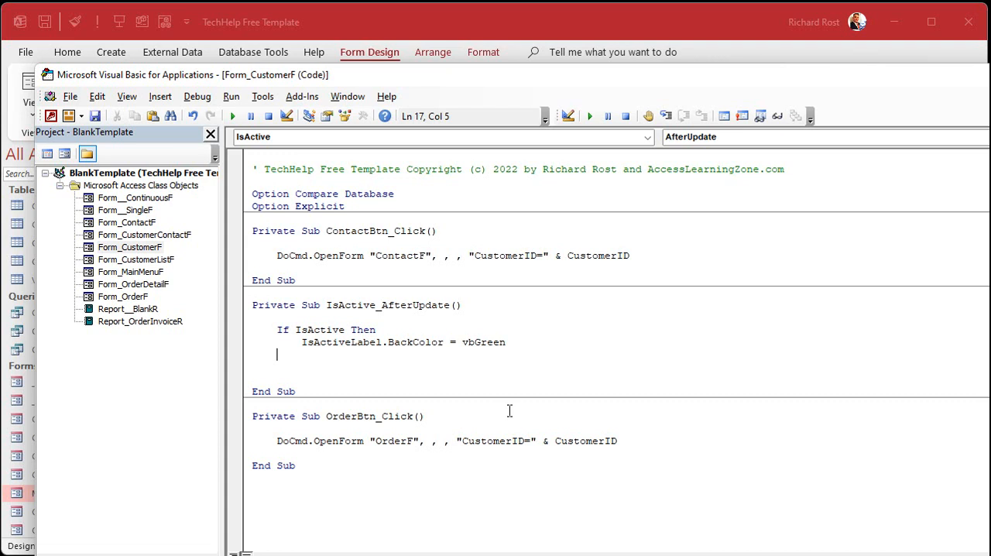
# Add an Else branch with IsActiveLabel.BackColor = vbRed and close the block with End If in IsActive_AfterUpdate.
pyautogui.write('else')
pyautogui.press('Return')
pyautogui.press('Tab')
pyautogui.write('isactive.')
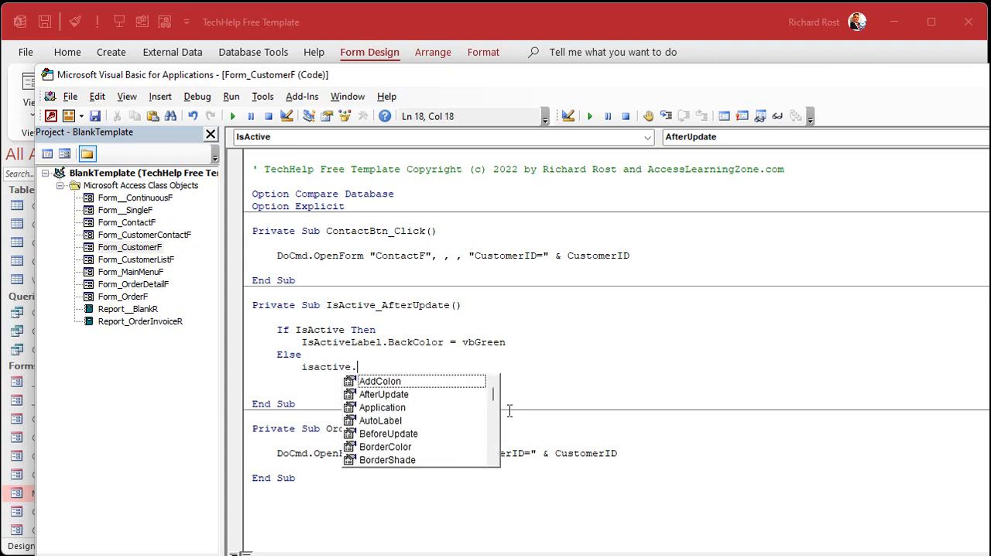
pyautogui.press('BackSpace')
pyautogui.write('label.backcolor')
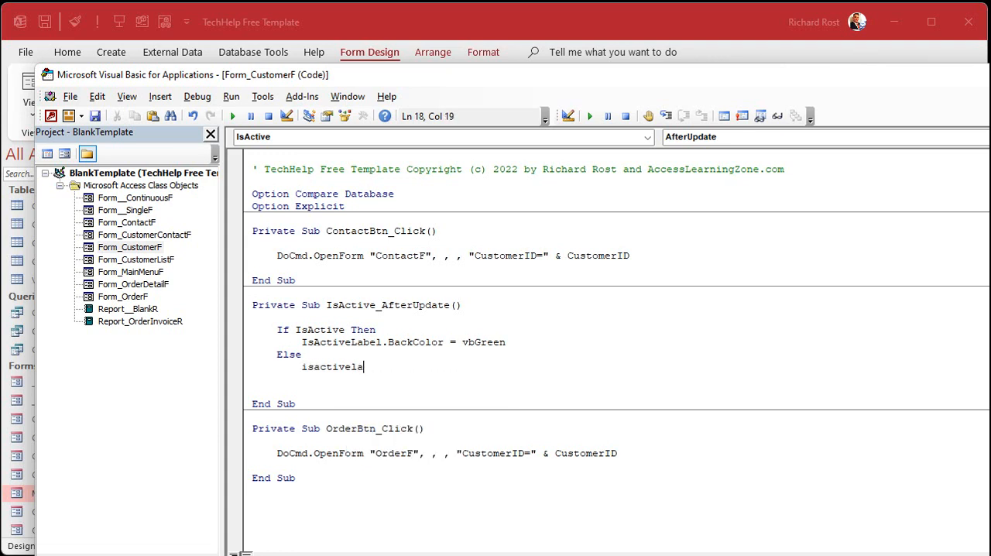
pyautogui.write(' = vbRed')
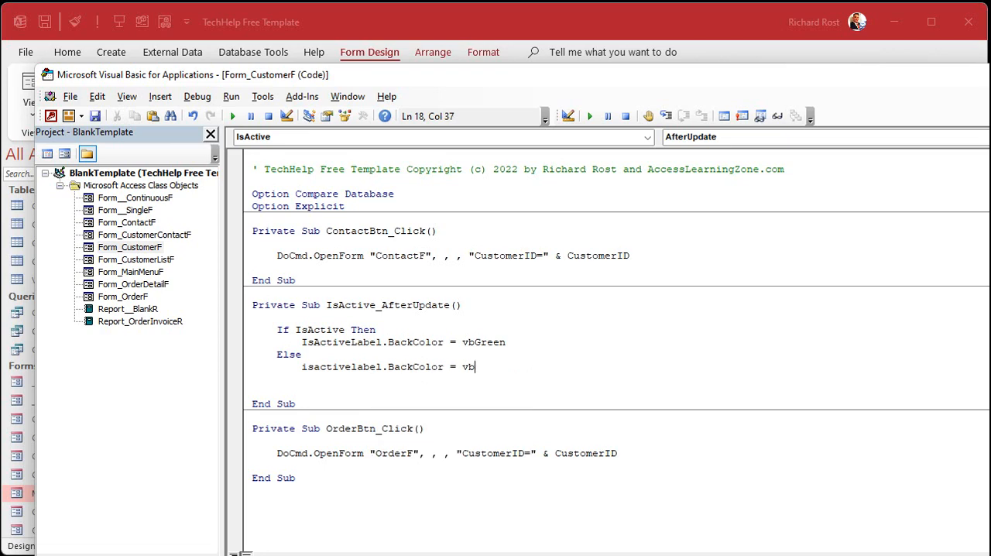
pyautogui.press('Return')
pyautogui.press('BackSpace')
pyautogui.write('end if')
pyautogui.press('Return')
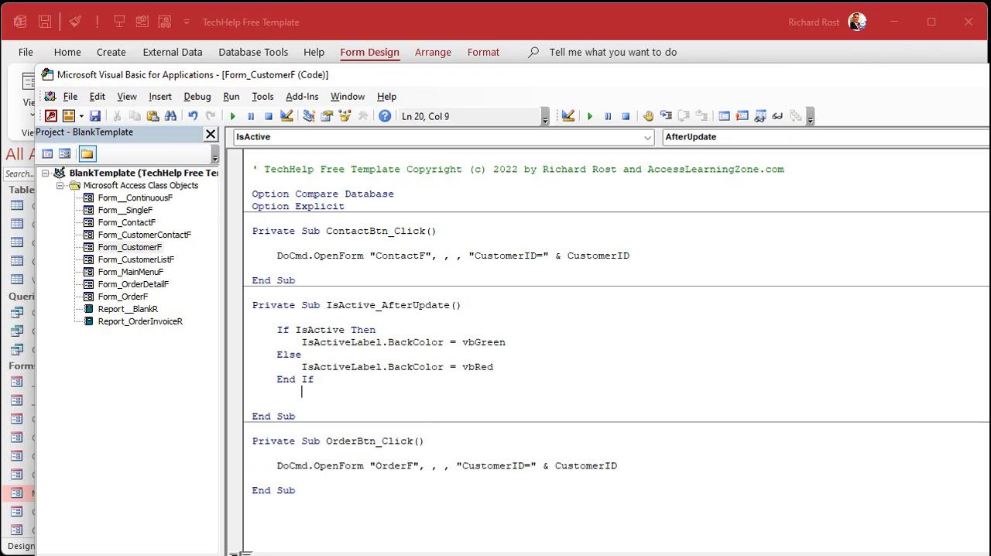
# Open the customer form from the main menu and toggle Is Active repeatedly to test the label's color change.
pyautogui.click(443, 23)
pyautogui.click(742, 224)
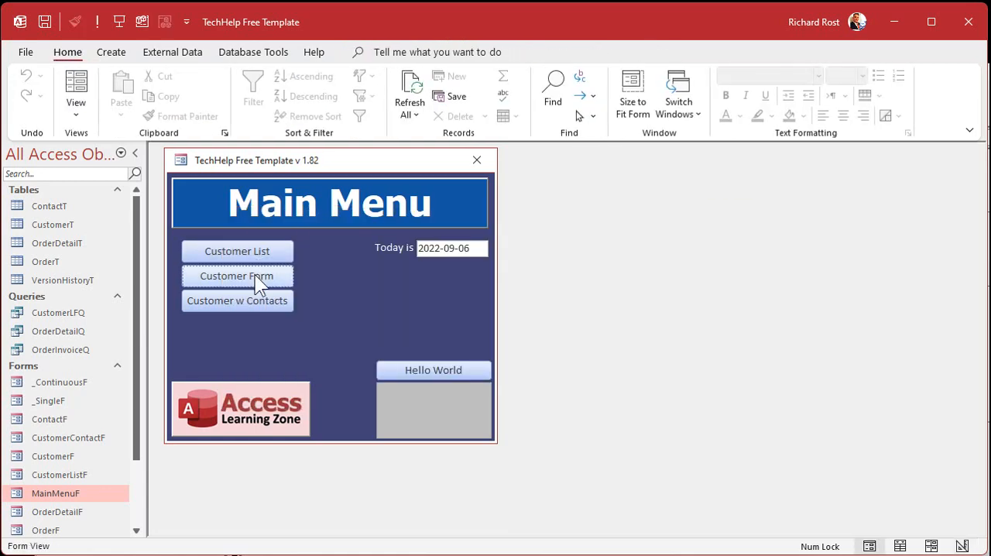
pyautogui.click(254, 274)
pyautogui.click(473, 249)
pyautogui.click(473, 249)
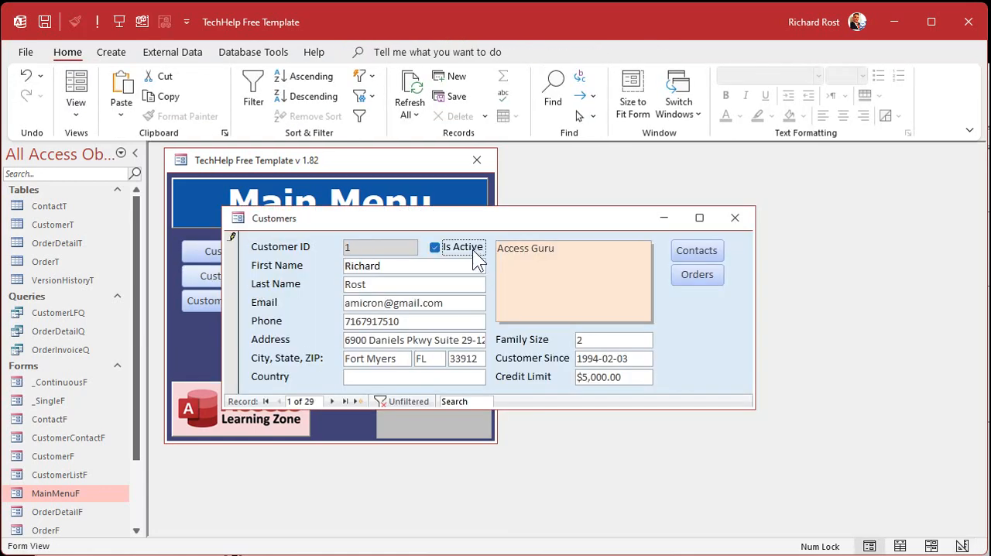
pyautogui.click(474, 250)
pyautogui.click(473, 249)
pyautogui.click(473, 249)
pyautogui.click(472, 251)
pyautogui.click(475, 252)
pyautogui.click(455, 246)
pyautogui.click(457, 252)
pyautogui.click(466, 251)
# Switch the customer form to design view and give the Is Active label a gray shape fill.
pyautogui.rightClick(508, 218)
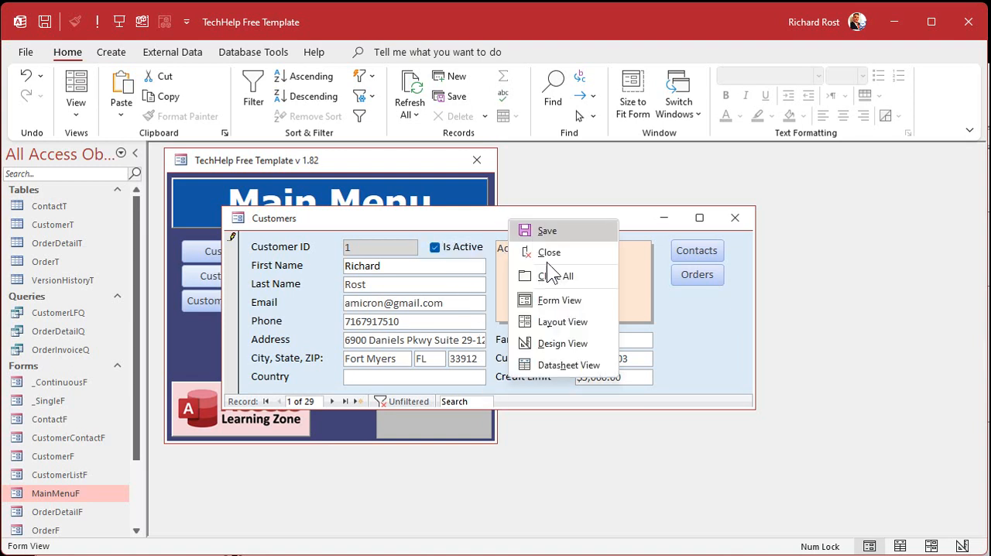
pyautogui.click(555, 341)
pyautogui.click(465, 278)
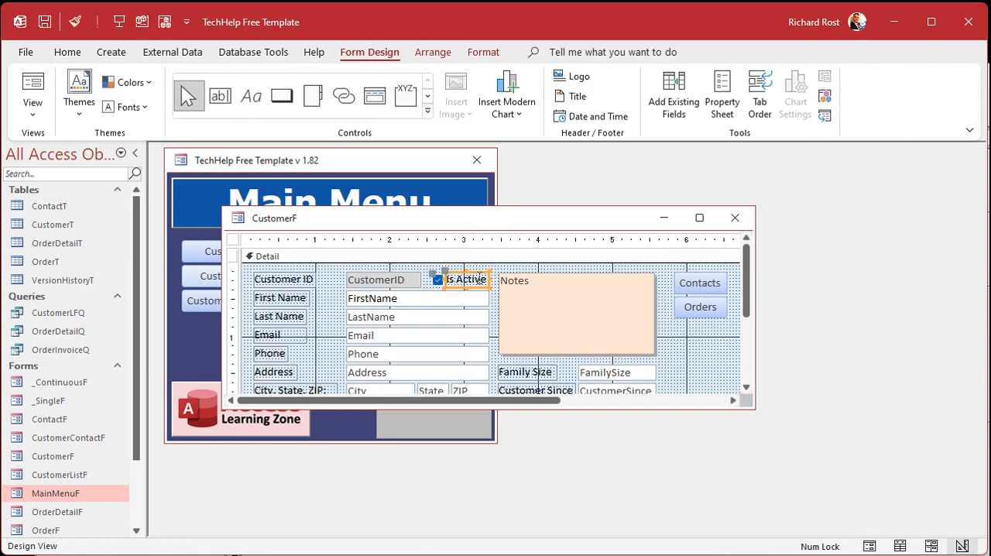
pyautogui.click(299, 316)
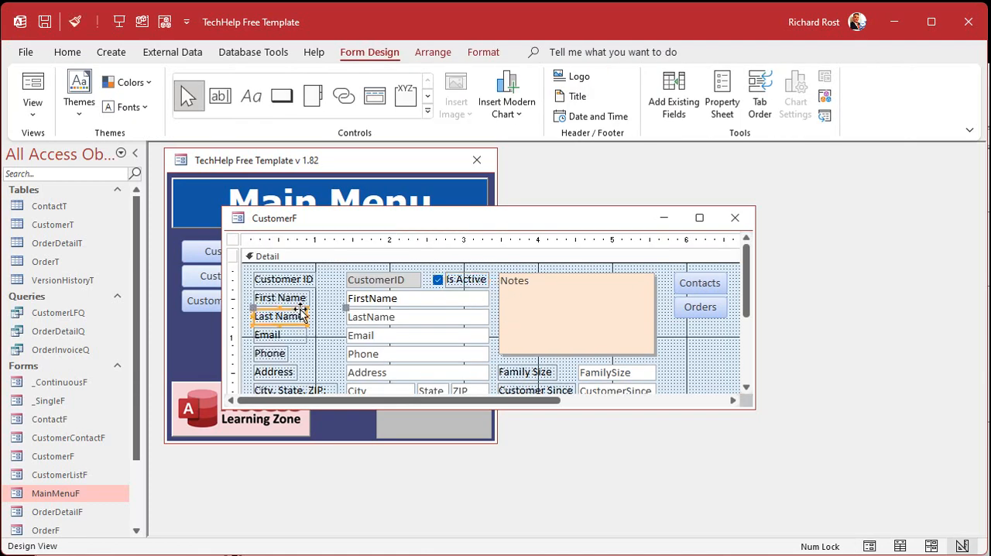
pyautogui.click(299, 335)
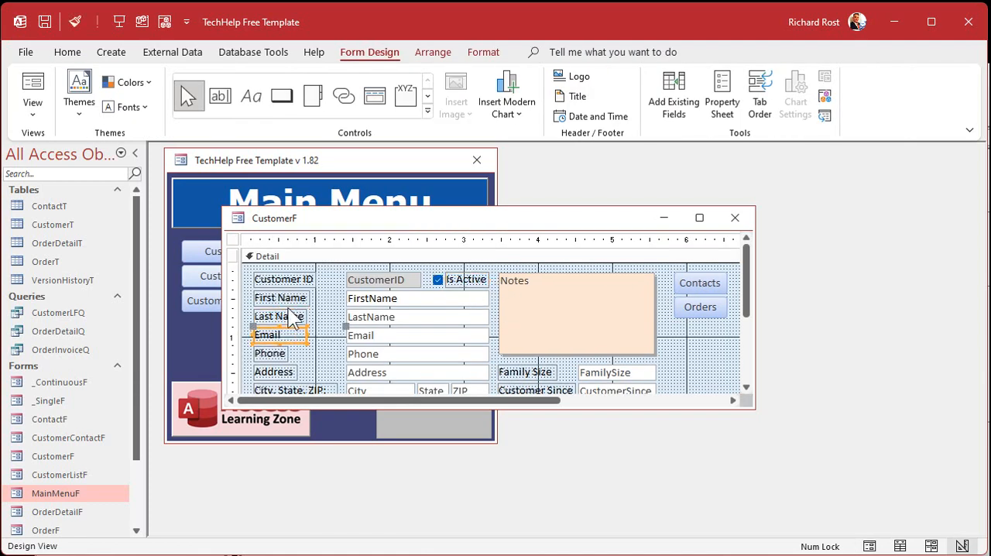
pyautogui.click(474, 284)
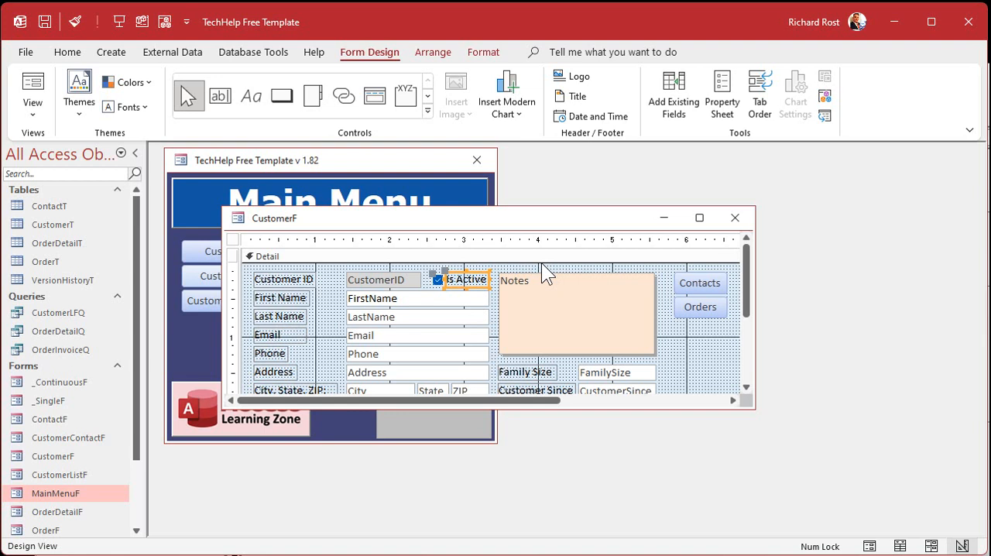
pyautogui.click(483, 52)
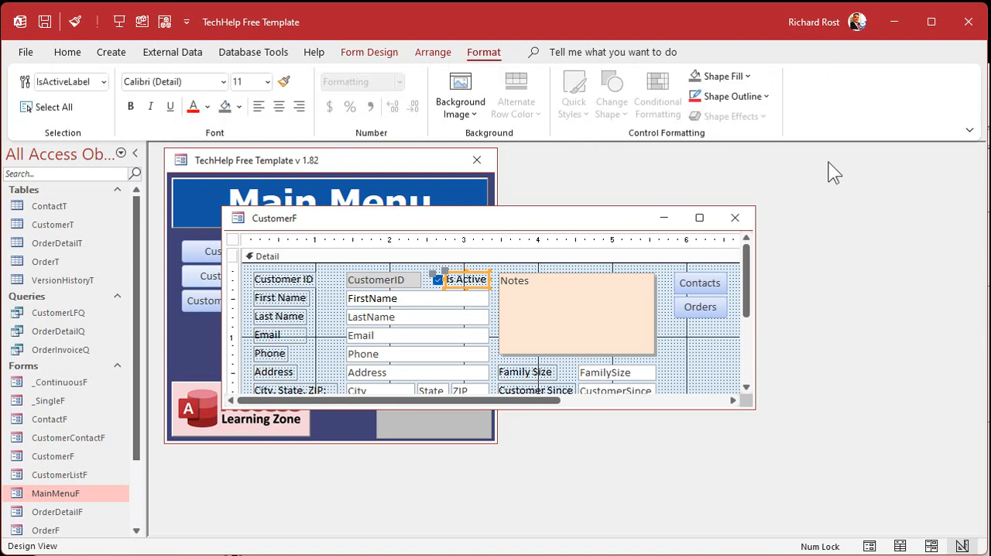
pyautogui.click(746, 76)
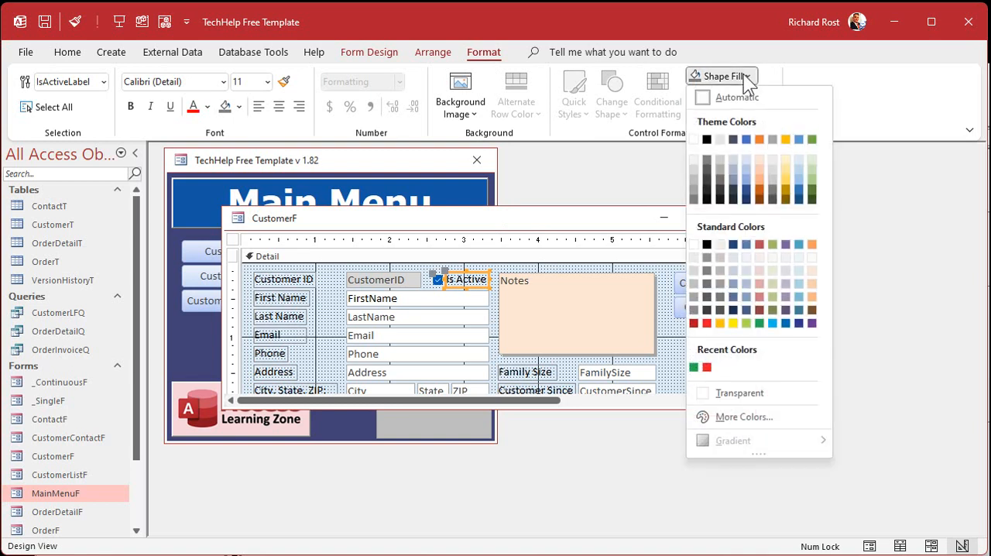
pyautogui.click(695, 186)
pyautogui.click(682, 360)
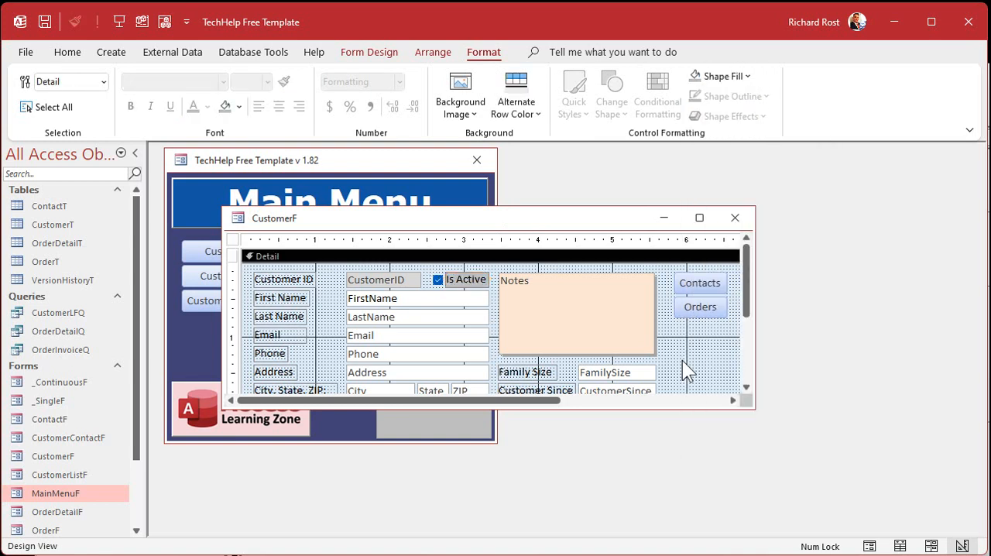
# Extend the Is Active label slightly toward its check box, center its text, and close the customer form.
pyautogui.click(450, 280)
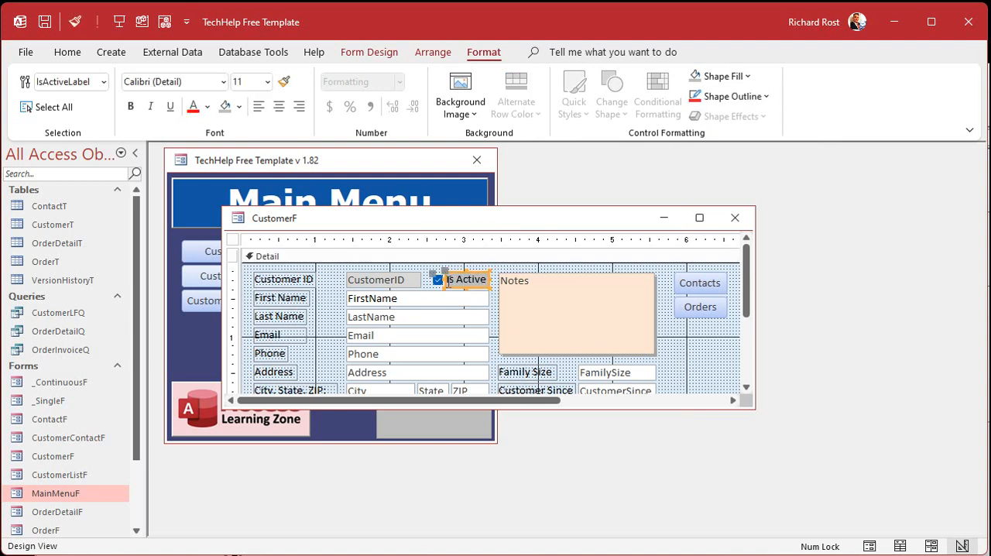
pyautogui.click(446, 279)
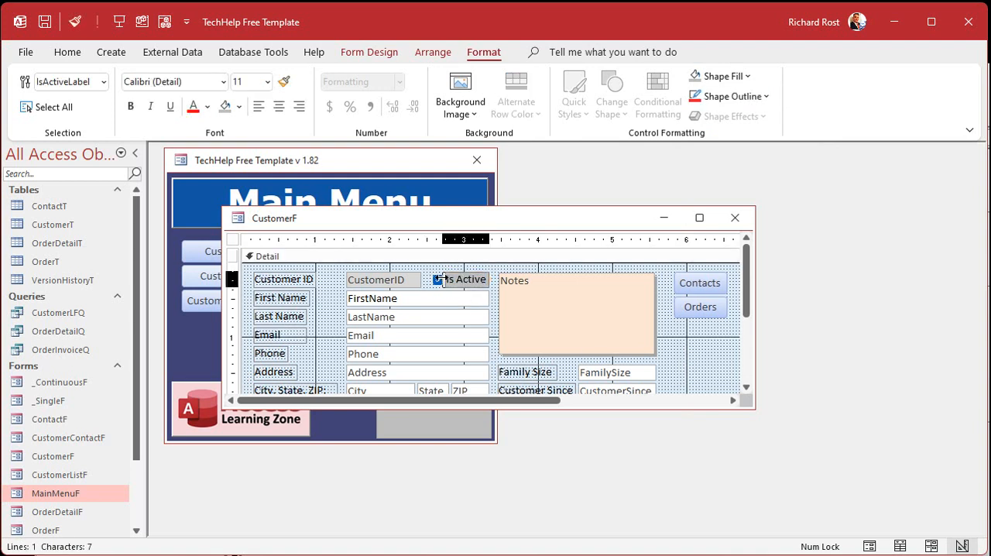
pyautogui.press('Escape')
pyautogui.click(278, 106)
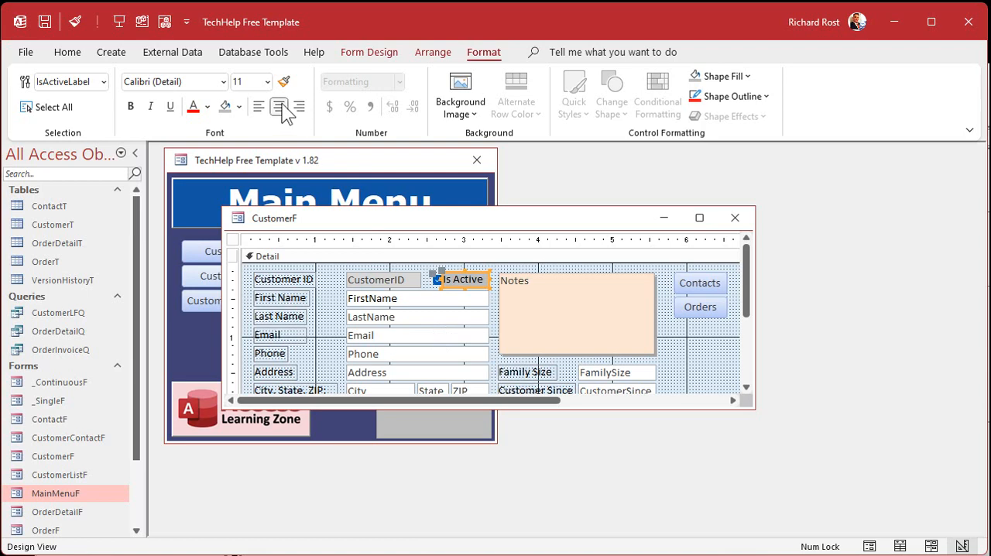
pyautogui.click(685, 343)
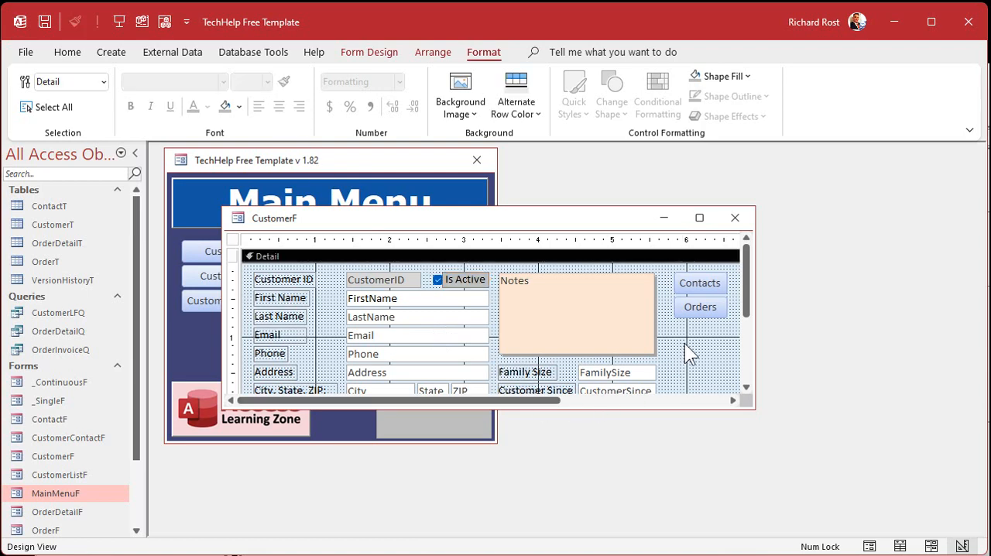
pyautogui.click(735, 218)
# Reopen the customer form and toggle Is Active several times to test the red and green label.
pyautogui.click(267, 275)
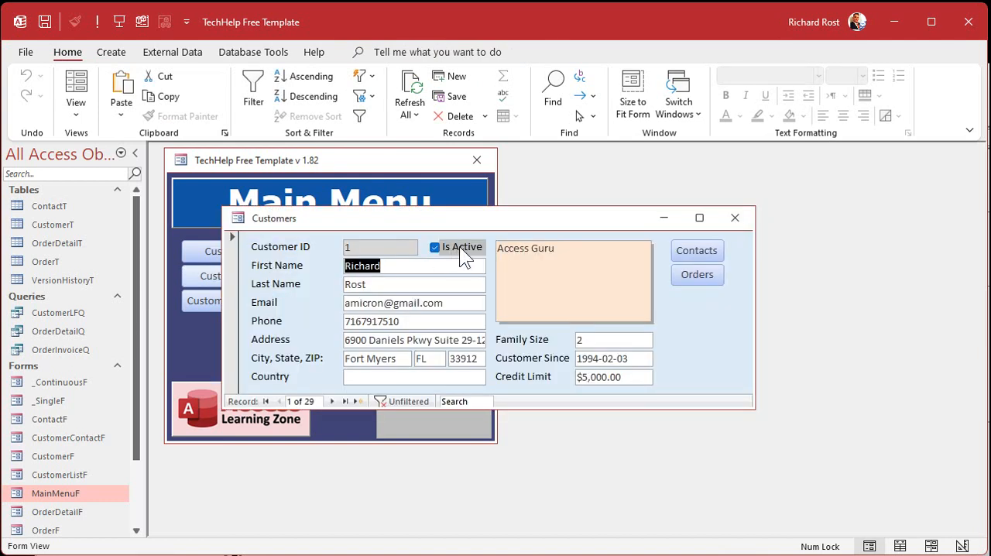
pyautogui.click(461, 244)
pyautogui.click(461, 246)
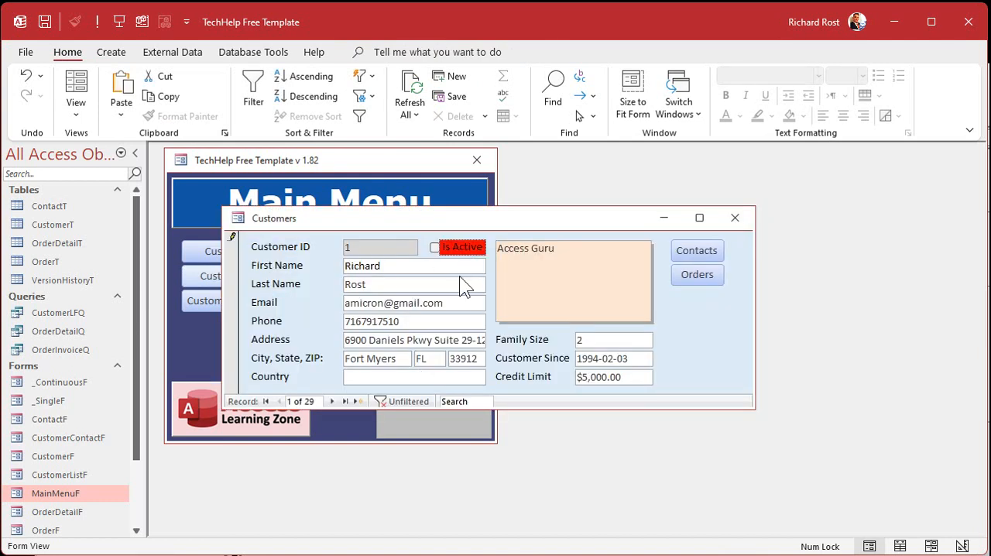
pyautogui.click(468, 247)
pyautogui.click(469, 247)
pyautogui.click(471, 247)
pyautogui.click(470, 248)
pyautogui.click(471, 252)
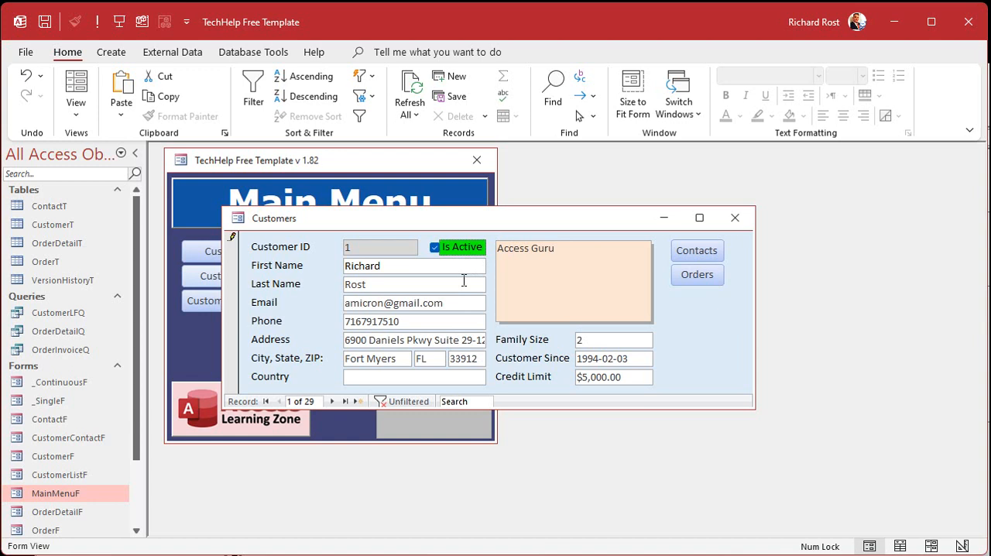
pyautogui.click(461, 245)
pyautogui.click(463, 250)
# Page forward through the customer records to check the Is Active label's color on each, and close the form.
pyautogui.click(332, 401)
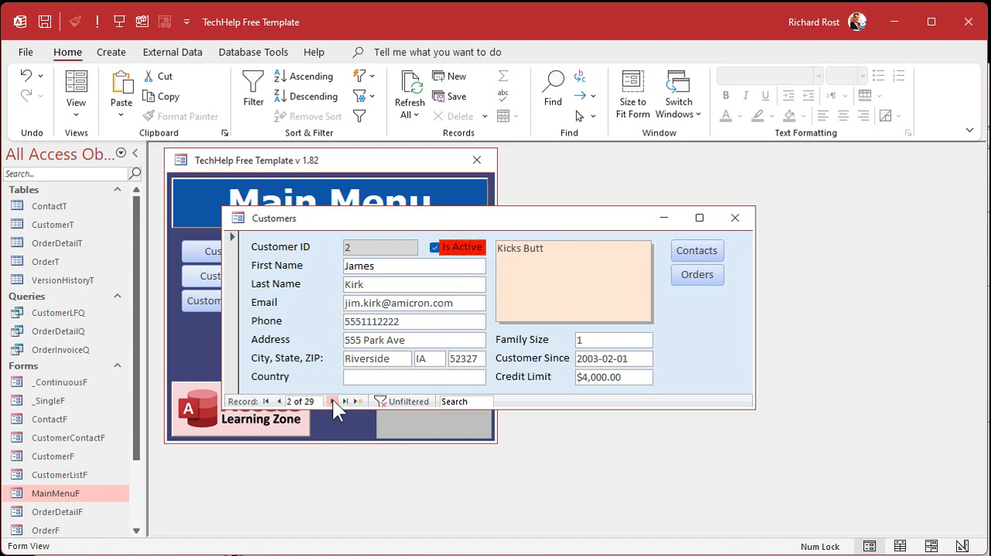
pyautogui.click(332, 400)
pyautogui.click(332, 401)
pyautogui.click(332, 400)
pyautogui.click(332, 401)
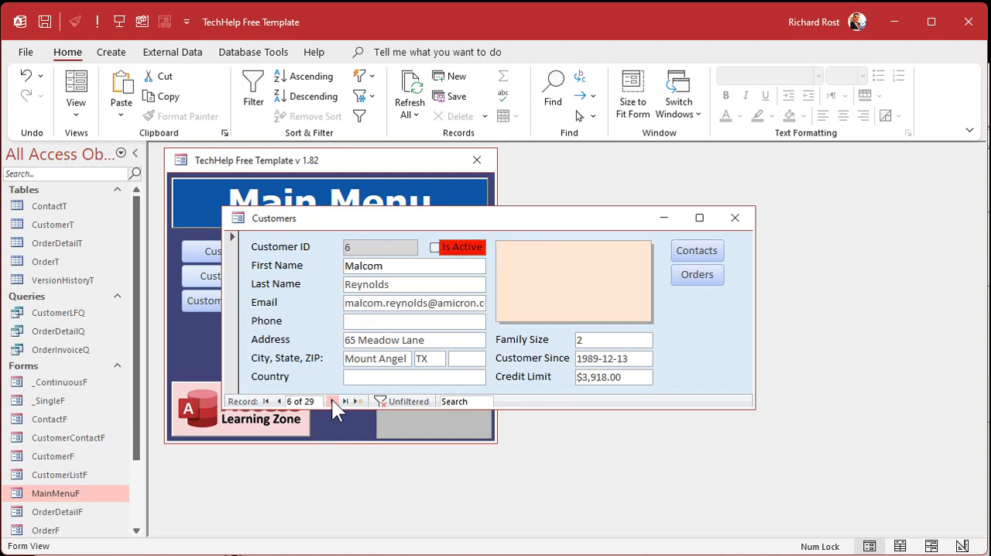
pyautogui.click(333, 401)
pyautogui.click(332, 401)
pyautogui.click(332, 401)
pyautogui.click(735, 218)
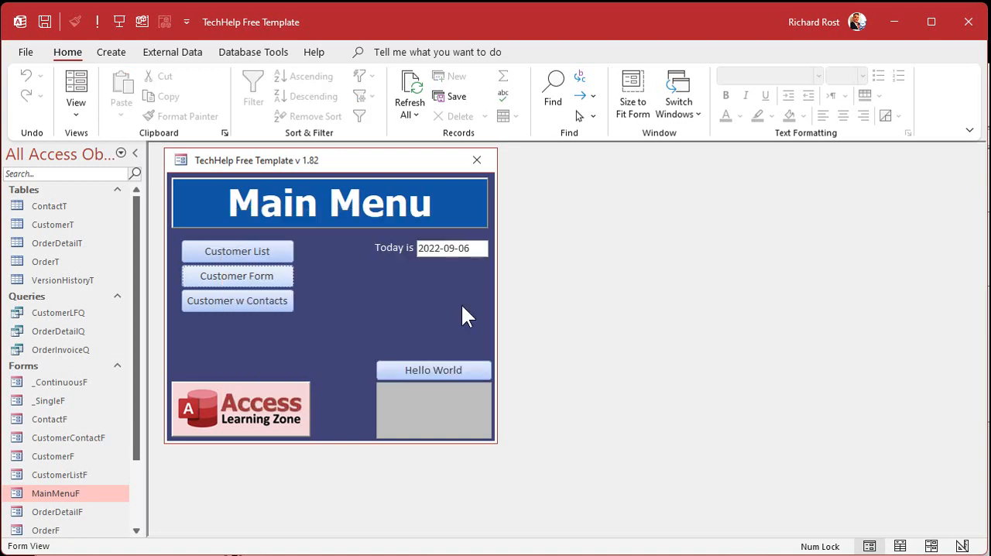
# Open the customer form in design view and create an event procedure for the form's On Current event.
pyautogui.click(270, 281)
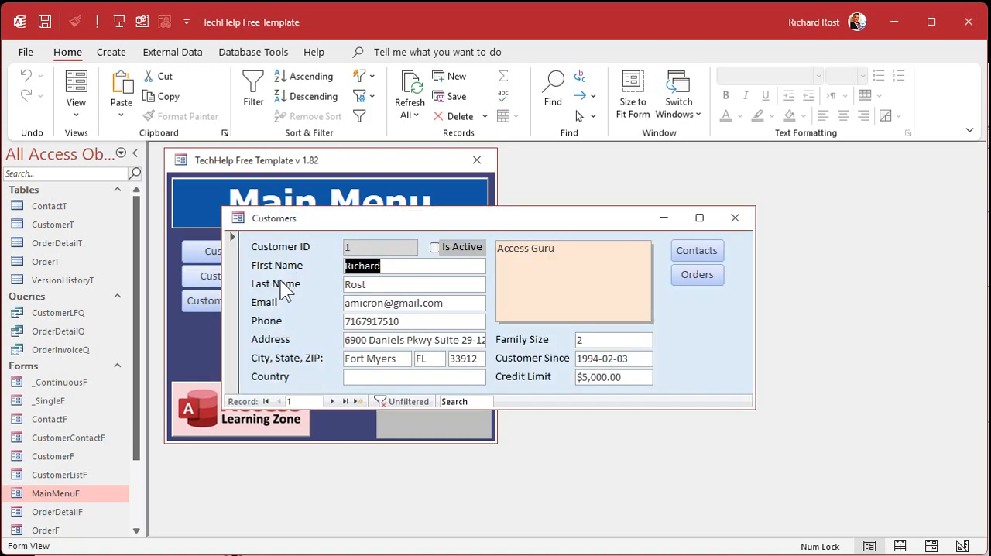
pyautogui.rightClick(547, 222)
pyautogui.click(591, 345)
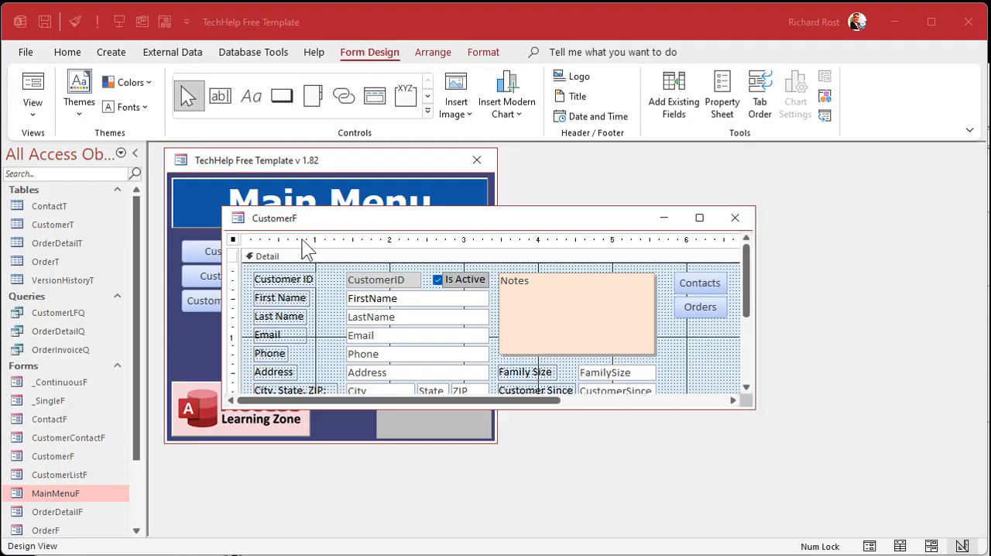
pyautogui.doubleClick(233, 239)
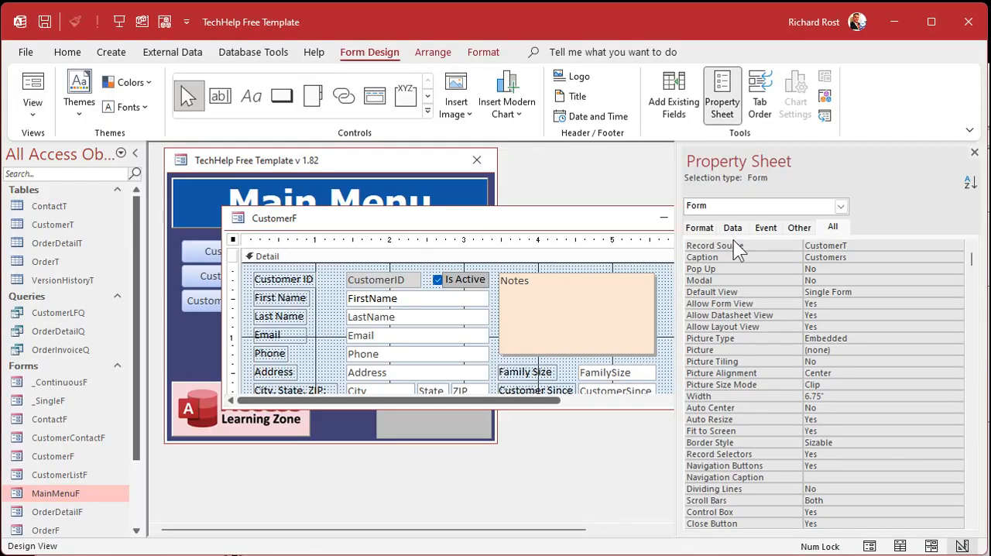
pyautogui.click(767, 230)
pyautogui.click(821, 246)
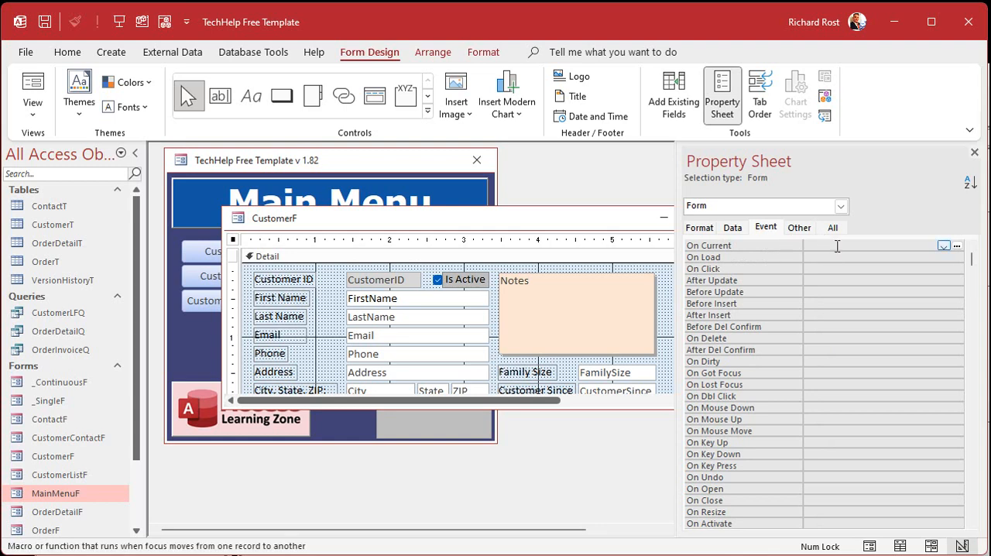
pyautogui.click(958, 245)
# Delete the extra blank line below End If in IsActive_AfterUpdate.
pyautogui.scroll(-1, 569, 255)
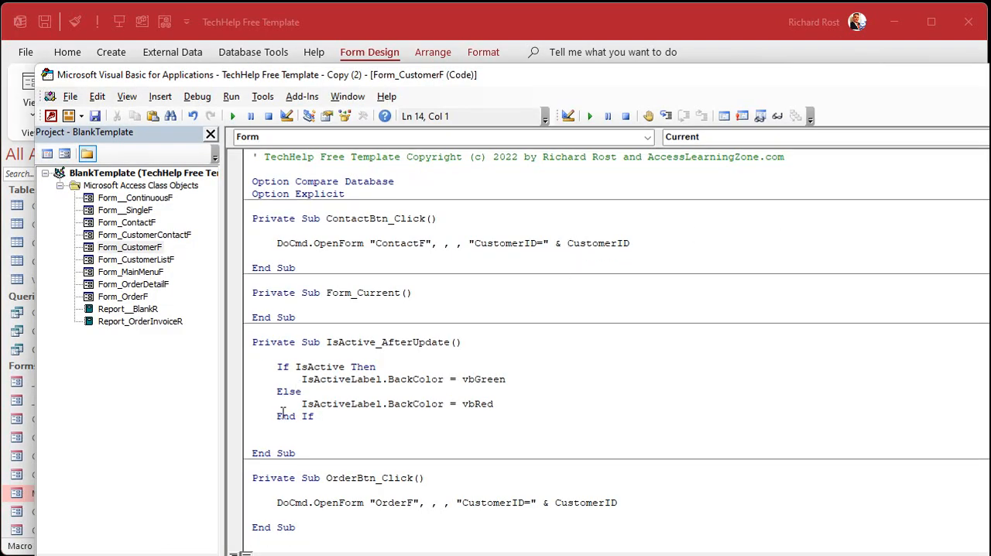
pyautogui.click(337, 433)
pyautogui.scroll(1, 405, 417)
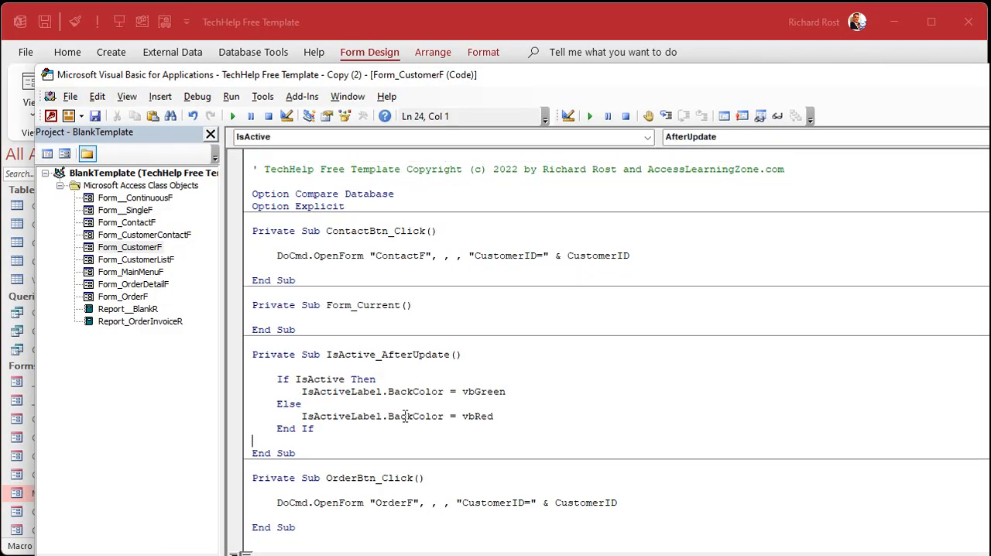
pyautogui.moveTo(336, 431); pyautogui.dragTo(222, 373)
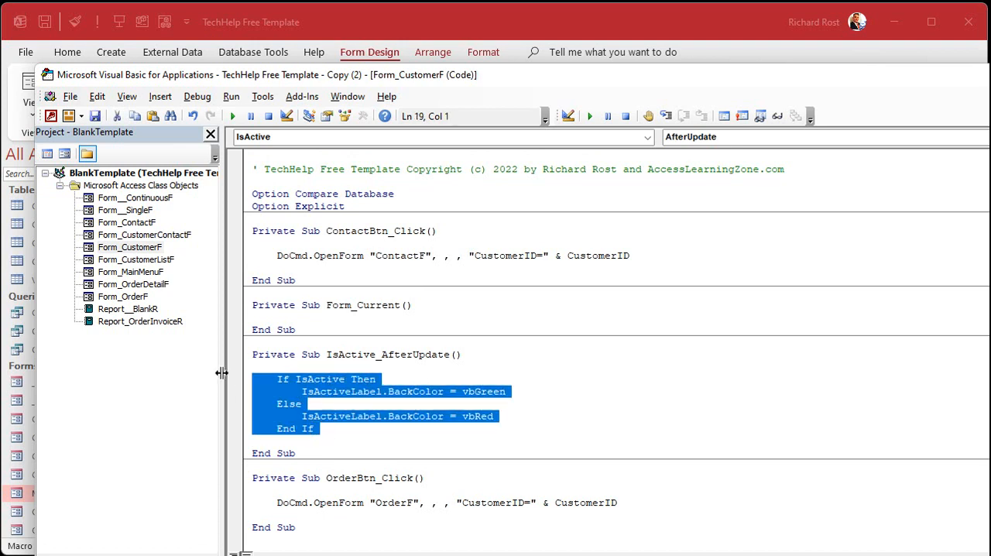
# Copy the procedure name IsActive_AfterUpdate and paste it as a call inside Form_Current.
pyautogui.moveTo(326, 354); pyautogui.dragTo(450, 347)
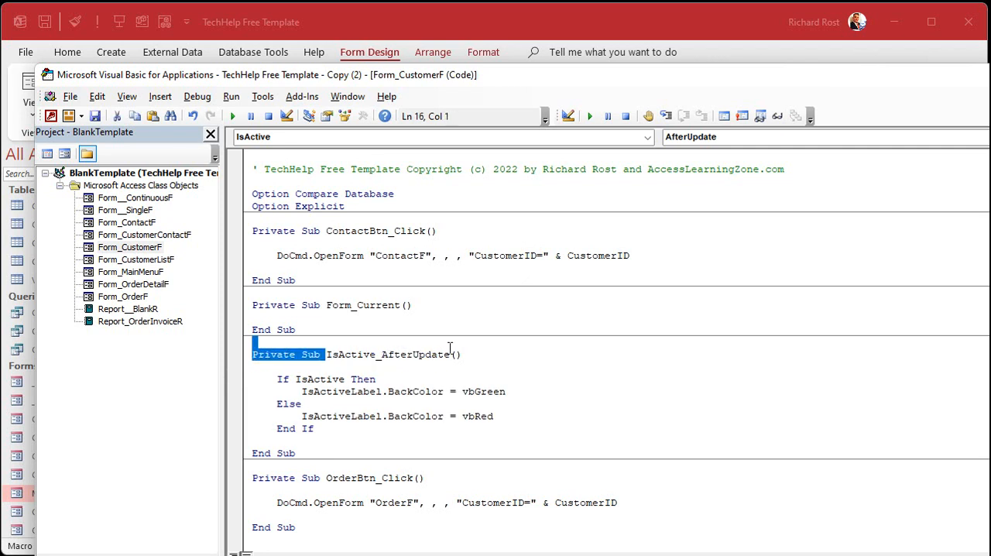
pyautogui.doubleClick(451, 353)
pyautogui.hotkey('ctrl', 'c')
pyautogui.click(389, 316)
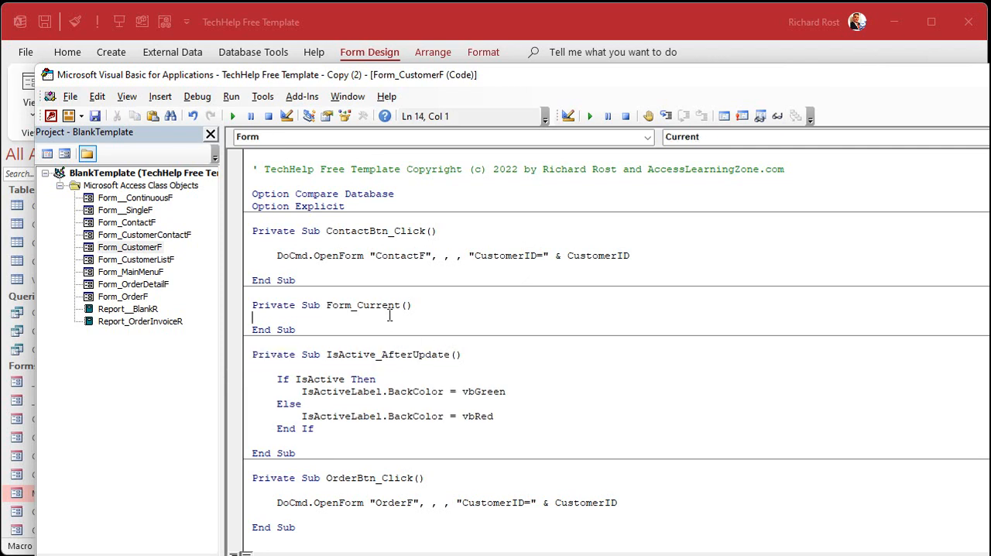
pyautogui.press('Return')
pyautogui.press('Tab')
pyautogui.hotkey('ctrl', 'v')
pyautogui.press('Return')
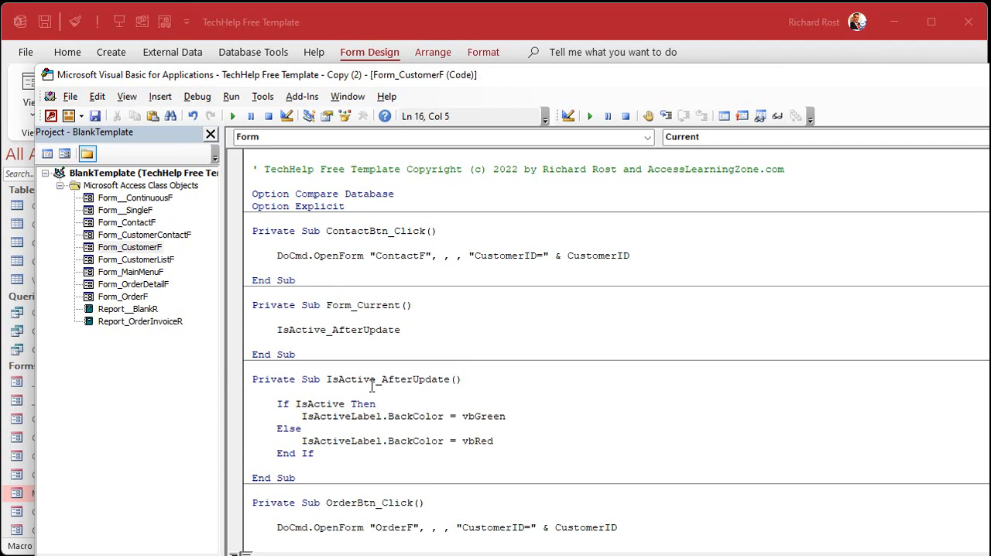
# Insert the header Private Sub ChangeIsActive() above the If block in IsActive_AfterUpdate.
pyautogui.click(338, 450)
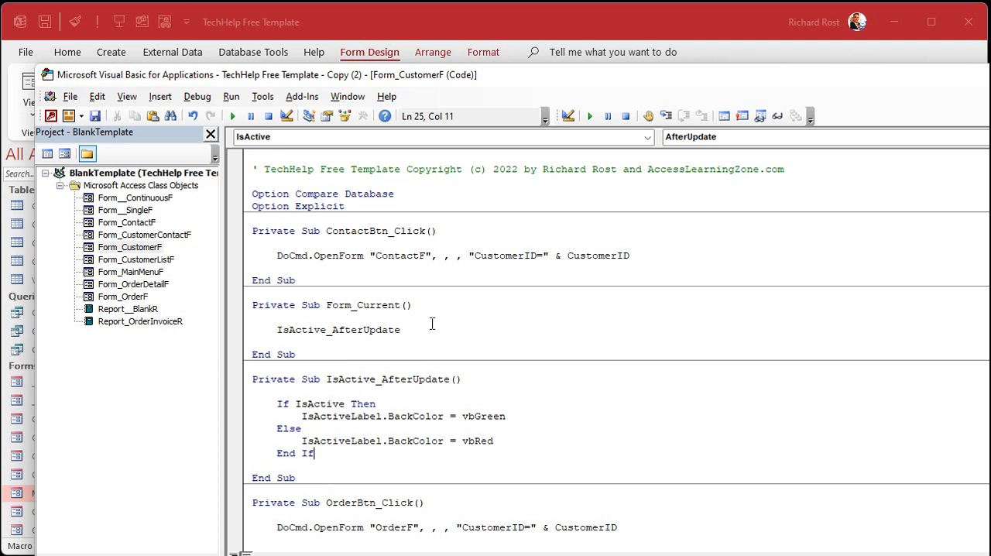
pyautogui.click(349, 354)
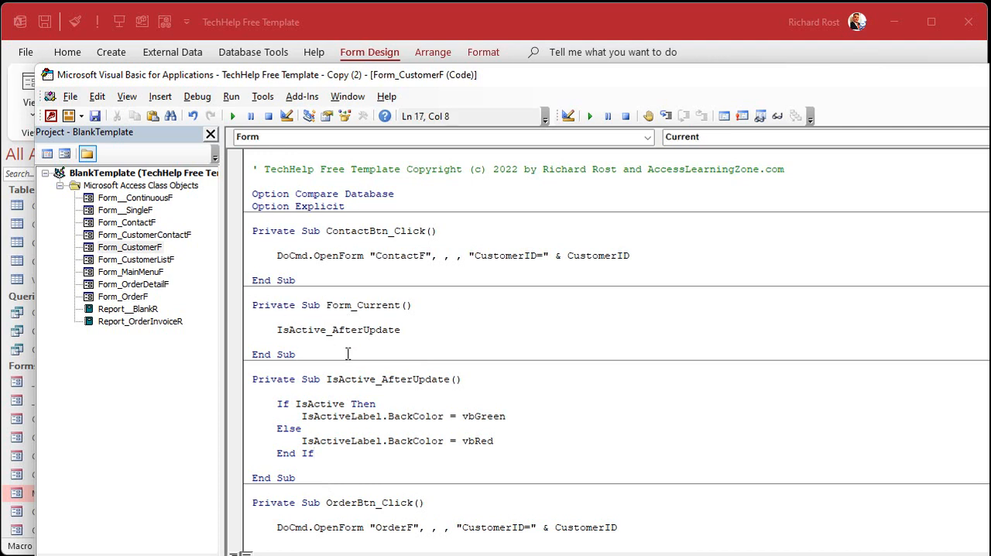
pyautogui.click(350, 389)
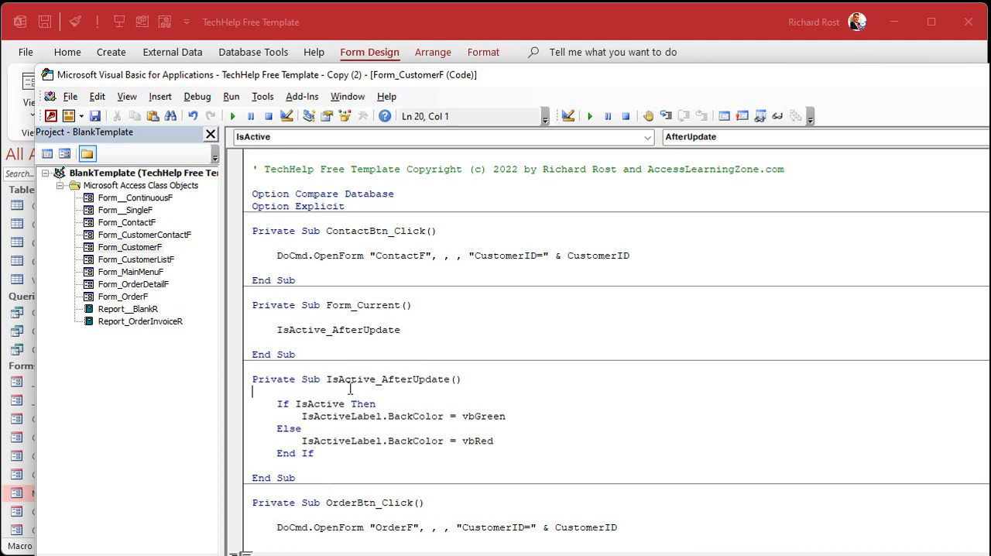
pyautogui.press('Return')
pyautogui.press('Return')
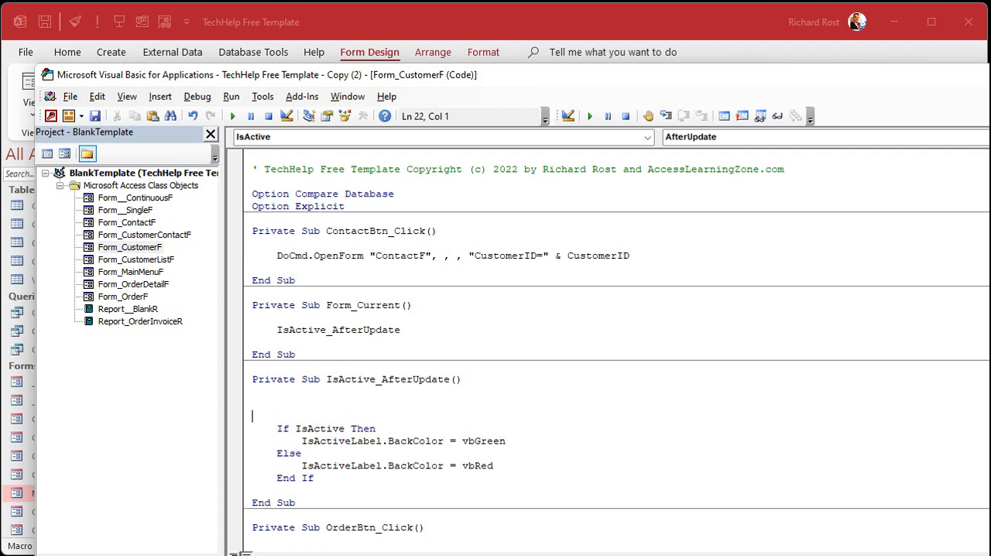
pyautogui.write('private sub ChangeIsActive')
pyautogui.press('Return')
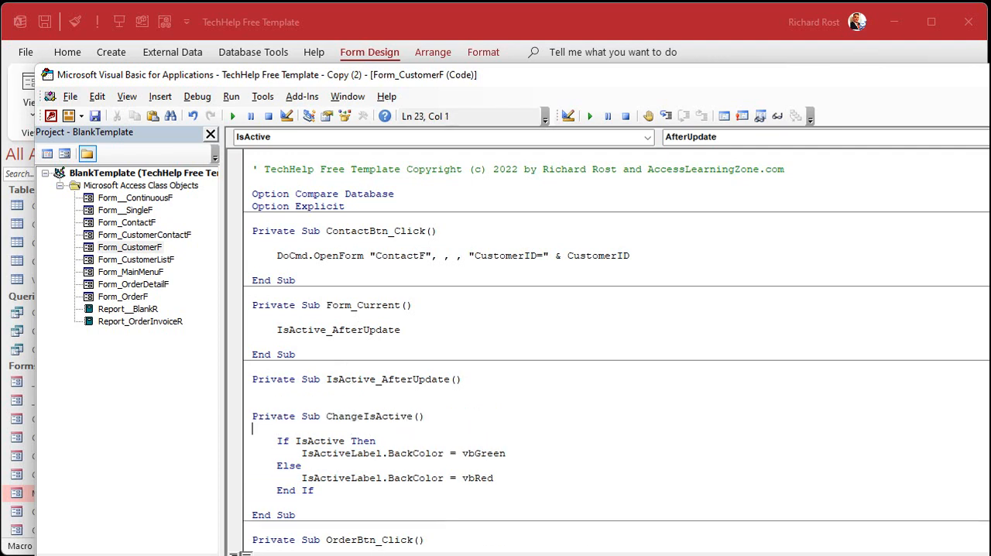
# Copy the procedure name ChangeIsActive and paste it over the IsActive_AfterUpdate call in Form_Current.
pyautogui.doubleClick(384, 416)
pyautogui.hotkey('ctrl', 'c')
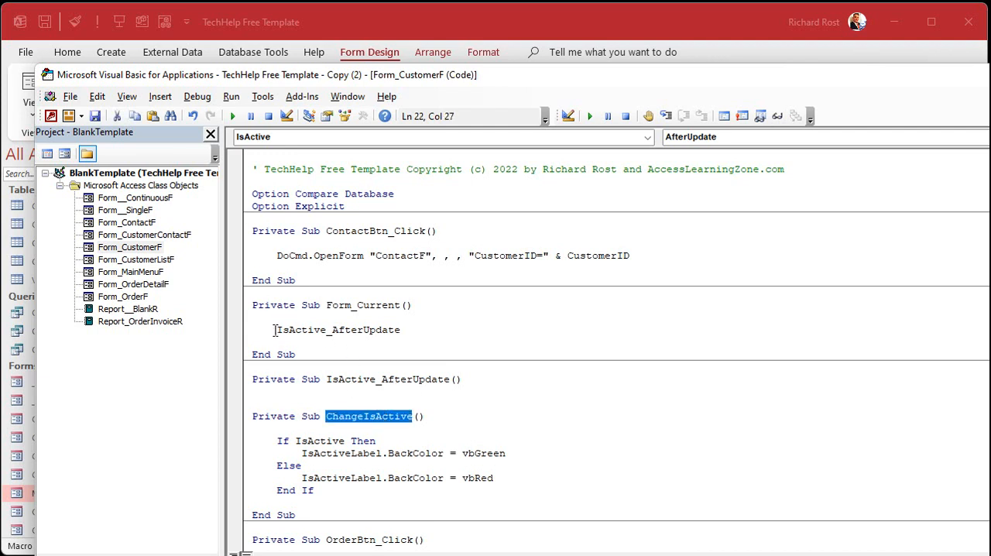
pyautogui.moveTo(277, 329); pyautogui.dragTo(401, 329)
pyautogui.hotkey('ctrl', 'v')
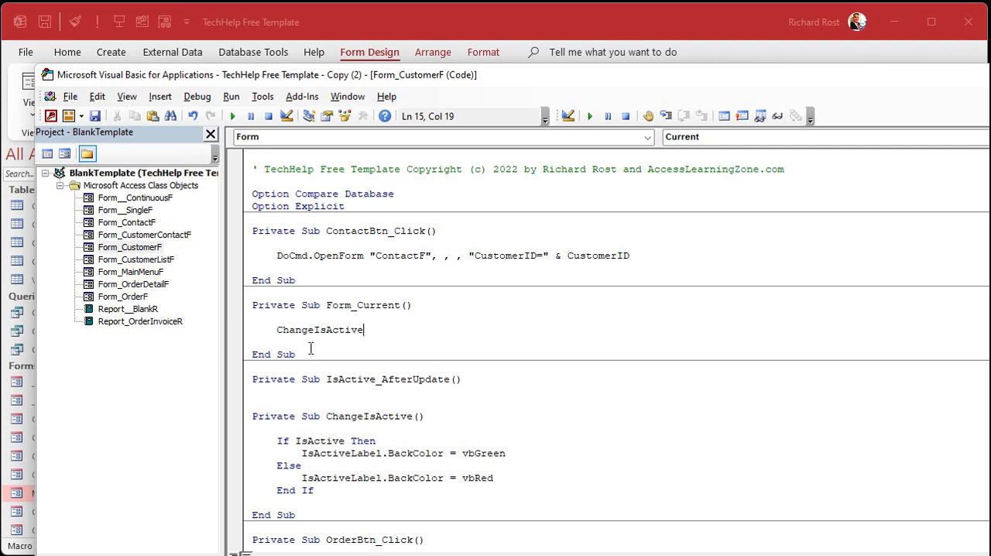
# Add a ChangeIsActive call inside IsActive_AfterUpdate and close that procedure with End Sub.
pyautogui.click(308, 392)
pyautogui.press('Return')
pyautogui.press('Tab')
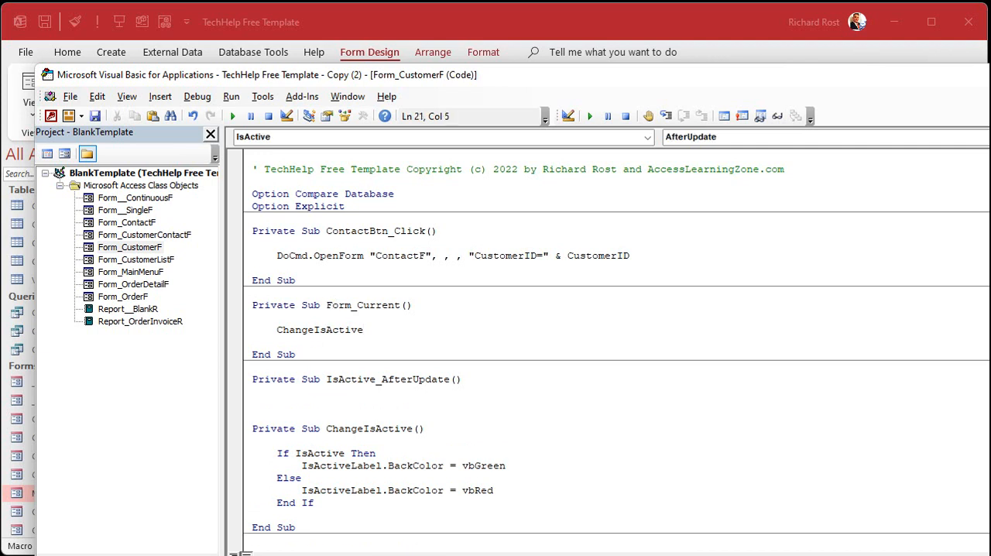
pyautogui.hotkey('ctrl', 'v')
pyautogui.press('Return')
pyautogui.press('Return')
pyautogui.press('BackSpace')
pyautogui.write('end sub')
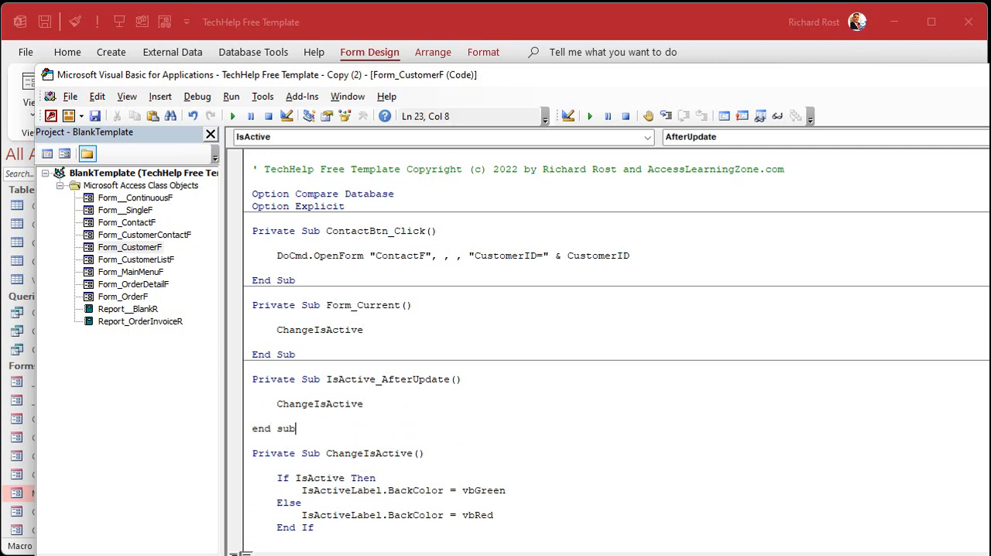
pyautogui.press('Down')
pyautogui.press('Down')
pyautogui.press('Down')
pyautogui.press('Down')
pyautogui.press('Down')
pyautogui.press('Down')
pyautogui.press('Down')
pyautogui.press('Down')
pyautogui.press('Down')
pyautogui.press('Down')
pyautogui.press('Down')
pyautogui.press('Down')
pyautogui.press('Down')
pyautogui.press('Down')
pyautogui.press('Down')
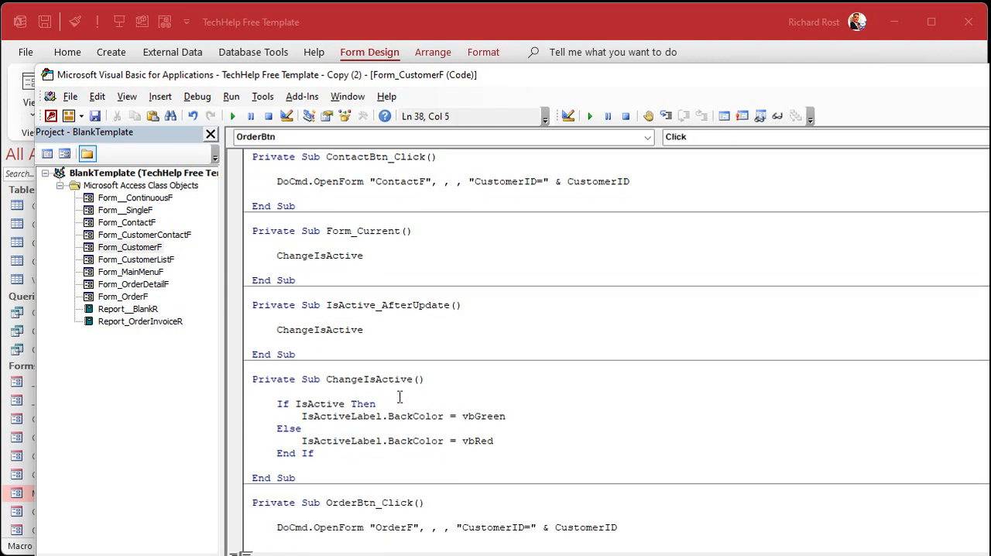
pyautogui.doubleClick(403, 306)
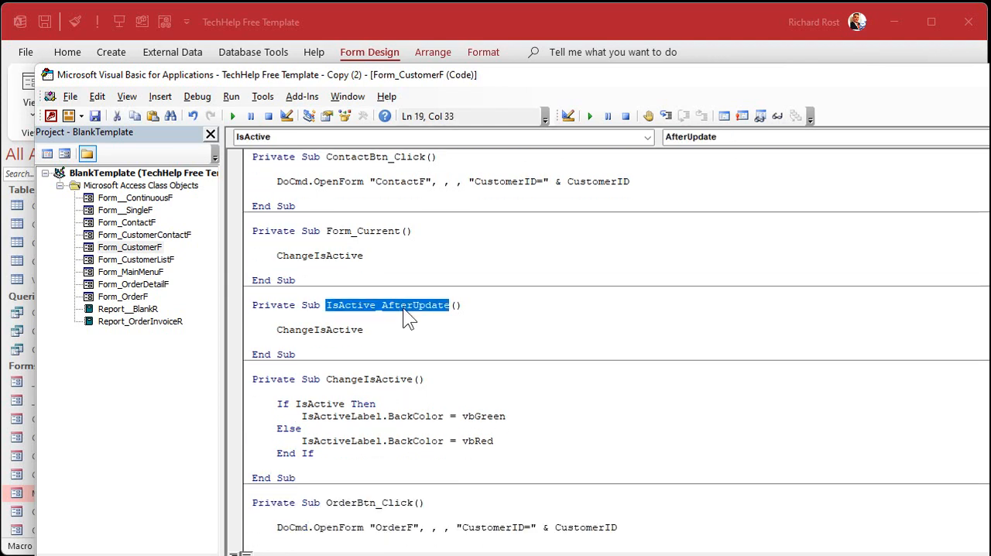
pyautogui.doubleClick(387, 231)
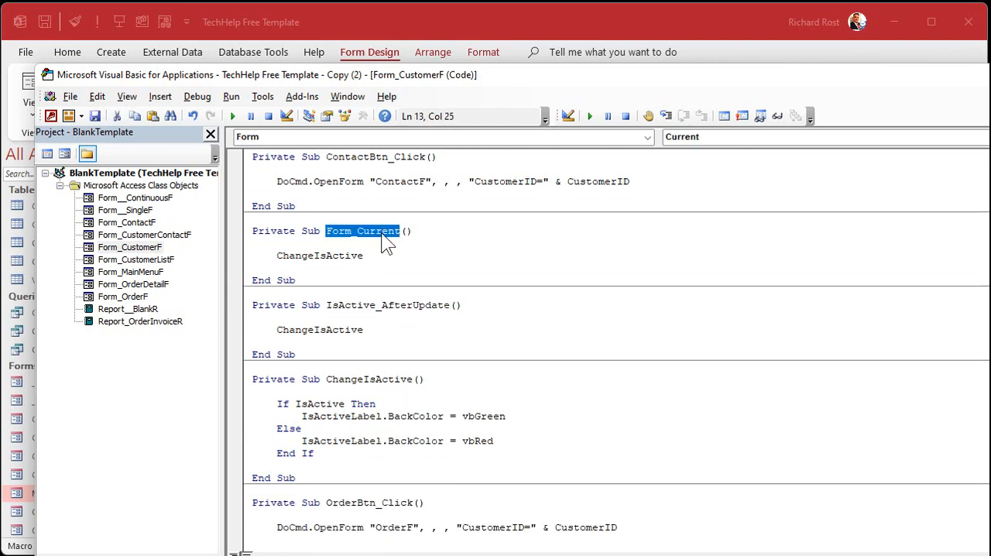
pyautogui.doubleClick(347, 255)
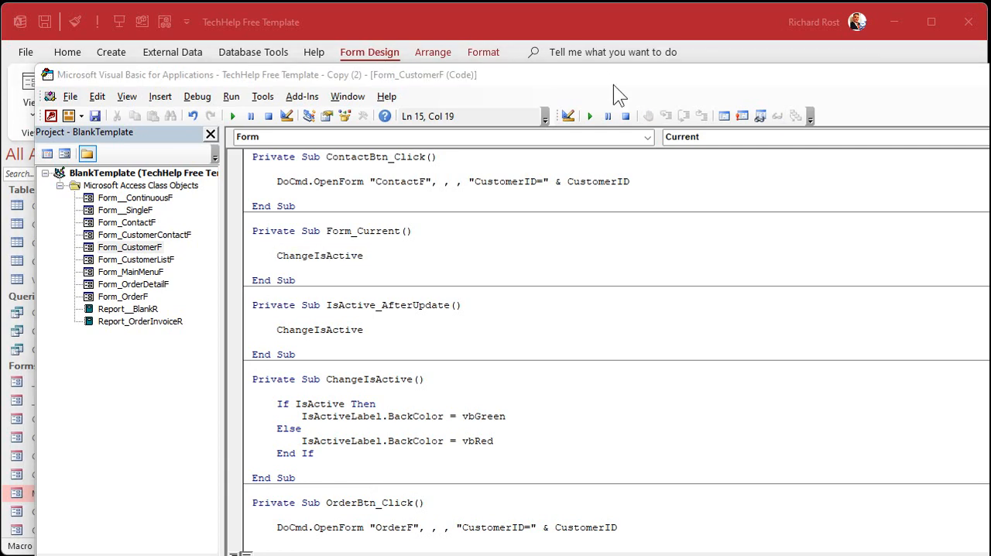
# Return from the code editor to the database, close the CustomerF design, and reopen the customer form from the Main Menu.
pyautogui.click(610, 74)
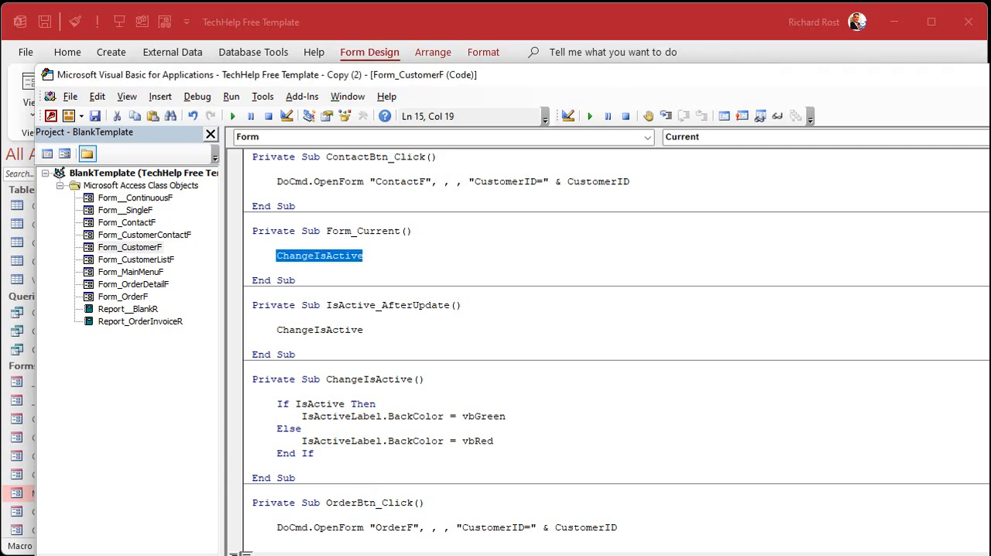
pyautogui.hotkey('alt', 'F11')
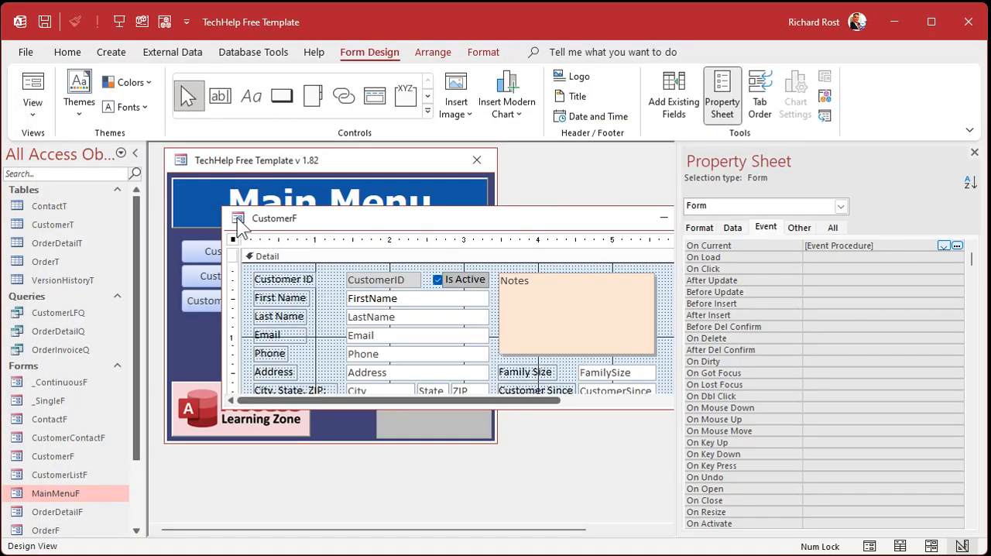
pyautogui.doubleClick(237, 218)
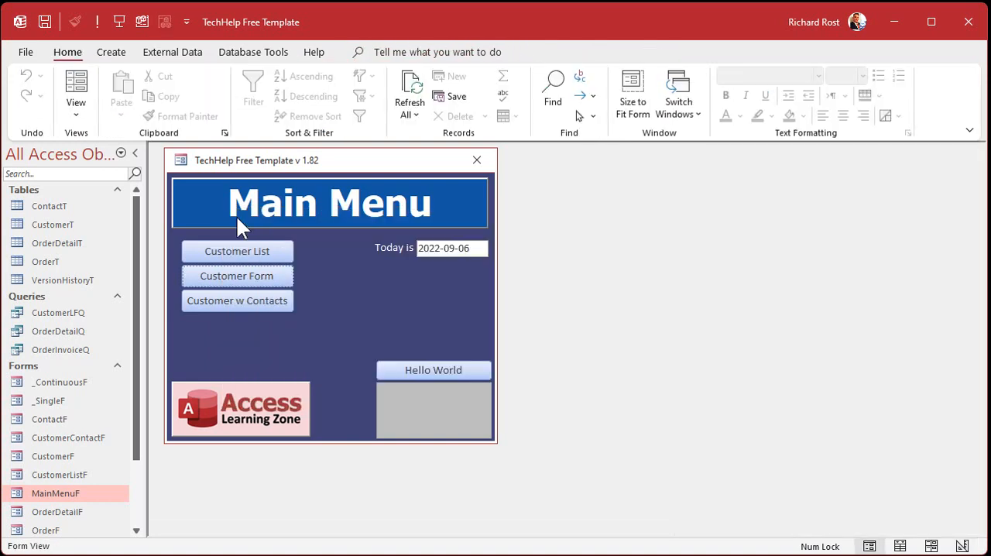
pyautogui.click(268, 276)
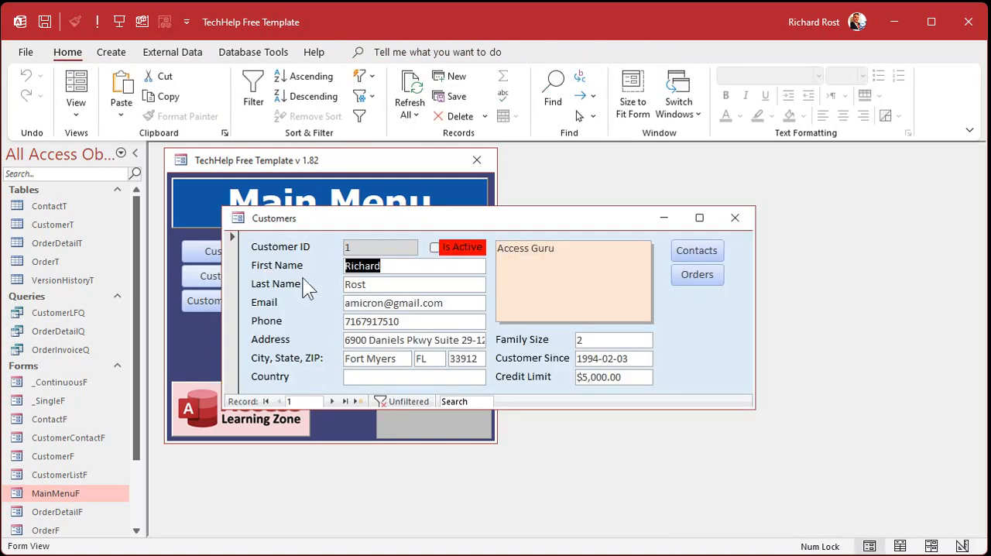
# Step forward through the customer records to record 6, checking the Is Active label's color on each one.
pyautogui.click(331, 401)
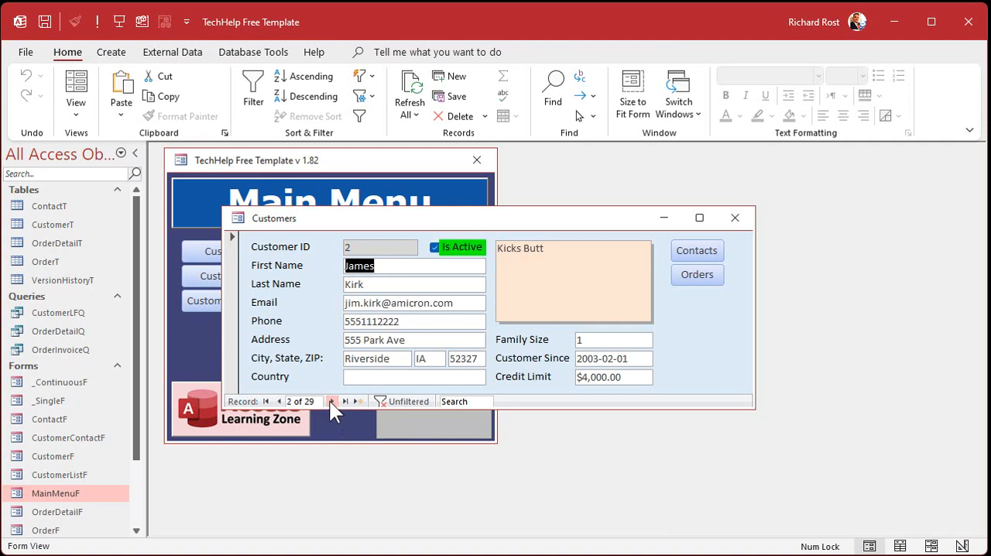
pyautogui.click(331, 402)
pyautogui.click(330, 401)
pyautogui.click(331, 401)
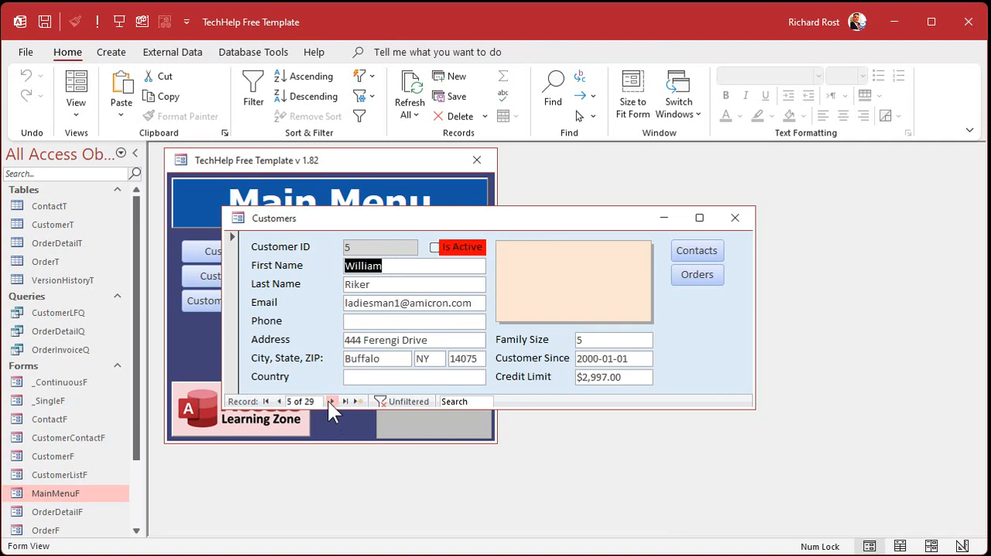
pyautogui.click(331, 402)
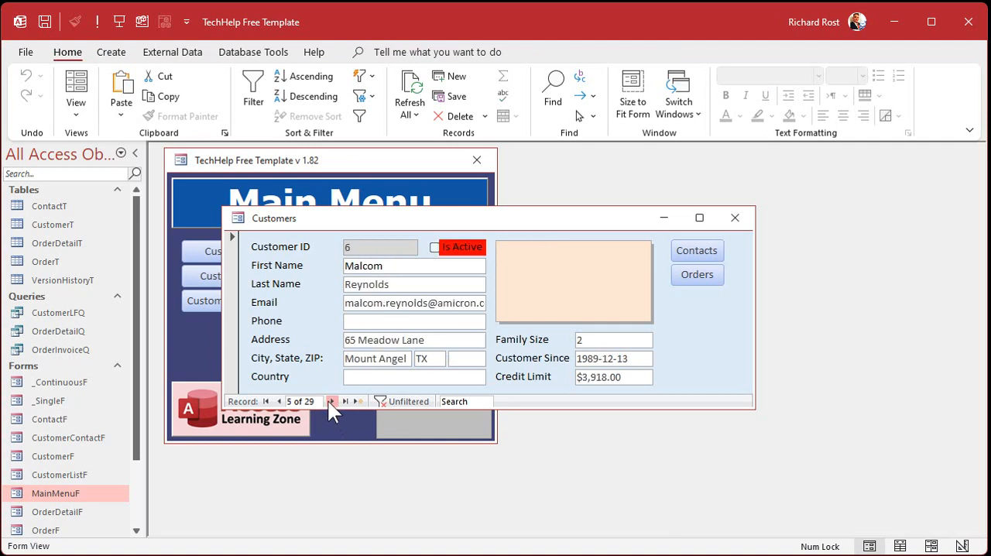
# Toggle the Is Active check box three times on customer 6 to test the label's color change.
pyautogui.click(456, 249)
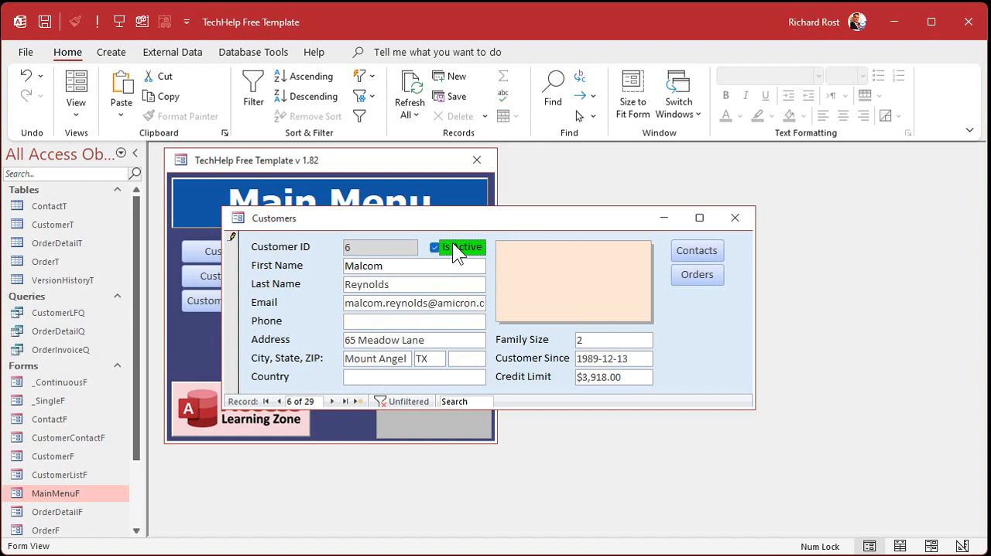
pyautogui.click(457, 247)
pyautogui.click(457, 246)
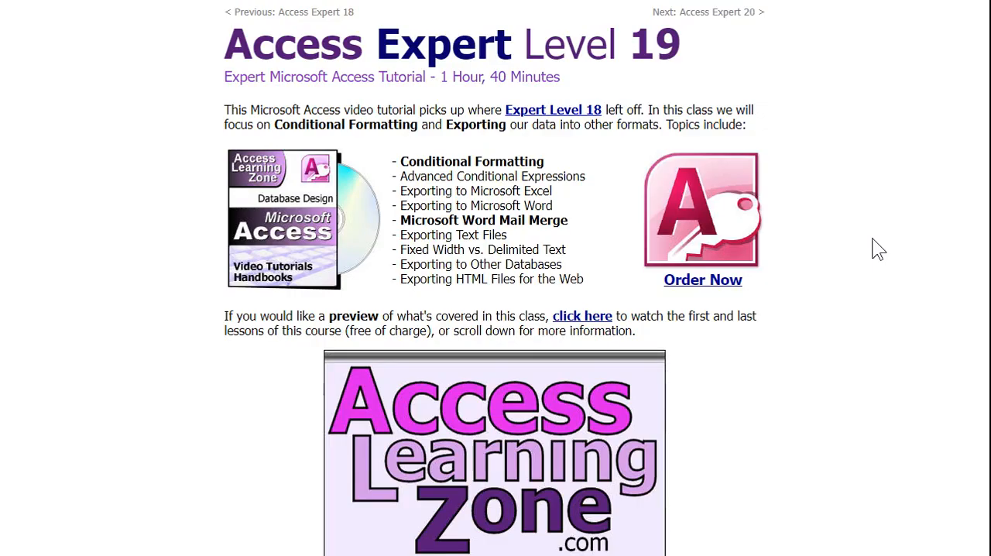
pyautogui.moveTo(407, 163); pyautogui.dragTo(539, 164)
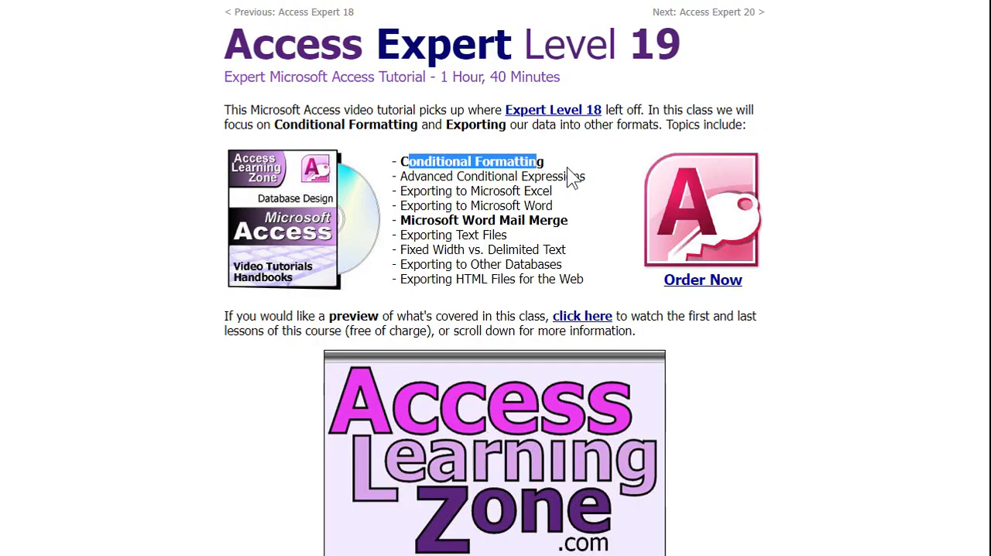
pyautogui.click(572, 168)
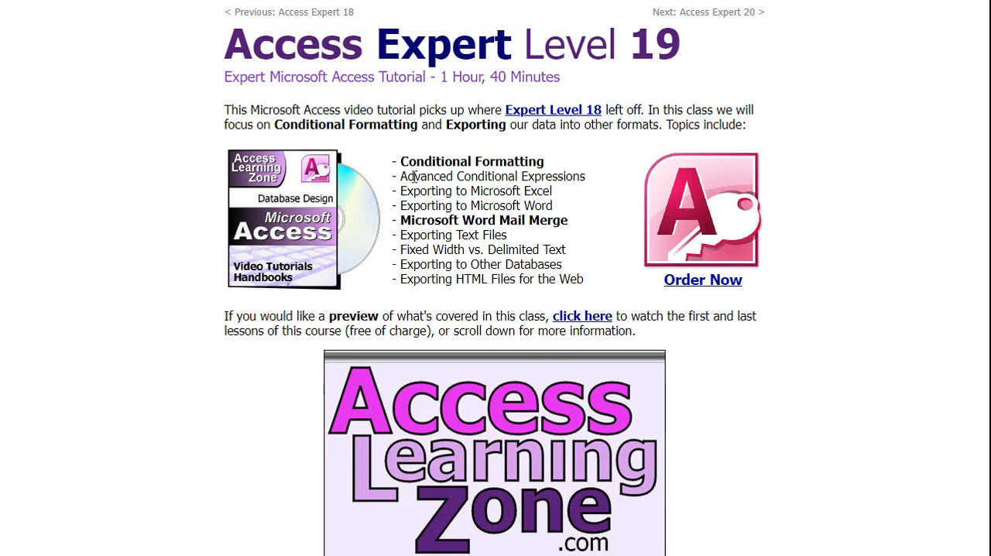
pyautogui.moveTo(414, 177); pyautogui.dragTo(592, 174)
pyautogui.click(596, 172)
pyautogui.moveTo(397, 161); pyautogui.dragTo(583, 165)
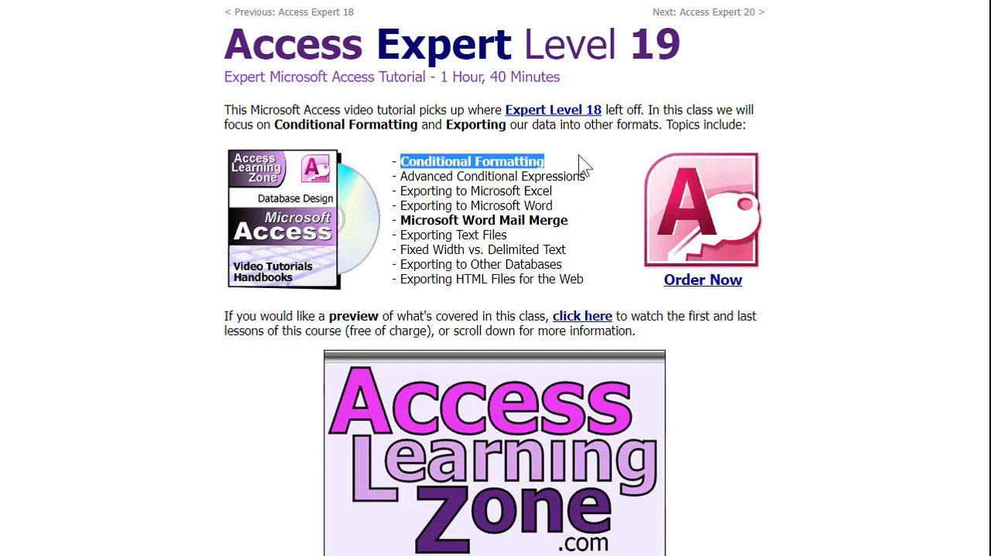